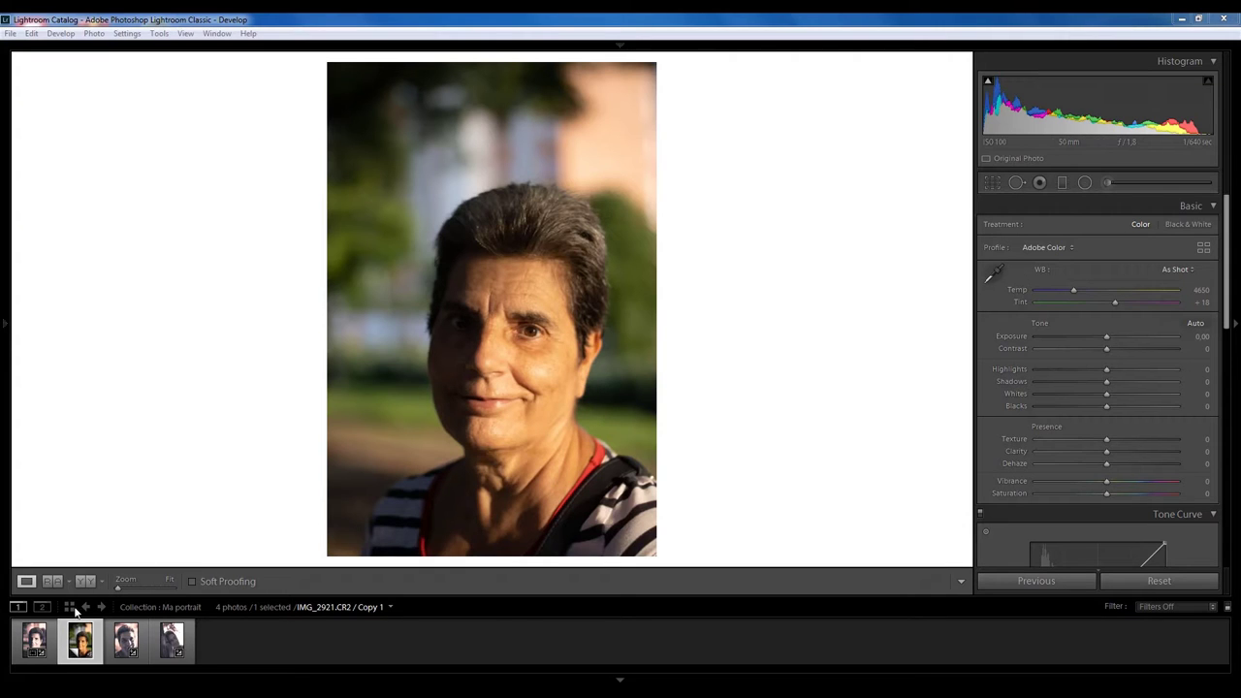
- Check the finished toned version of IMG_2921.CR2 and convert the unedited color Copy 1 to Black & White treatment
{"action": "left_click", "coordinate": [34, 640]}
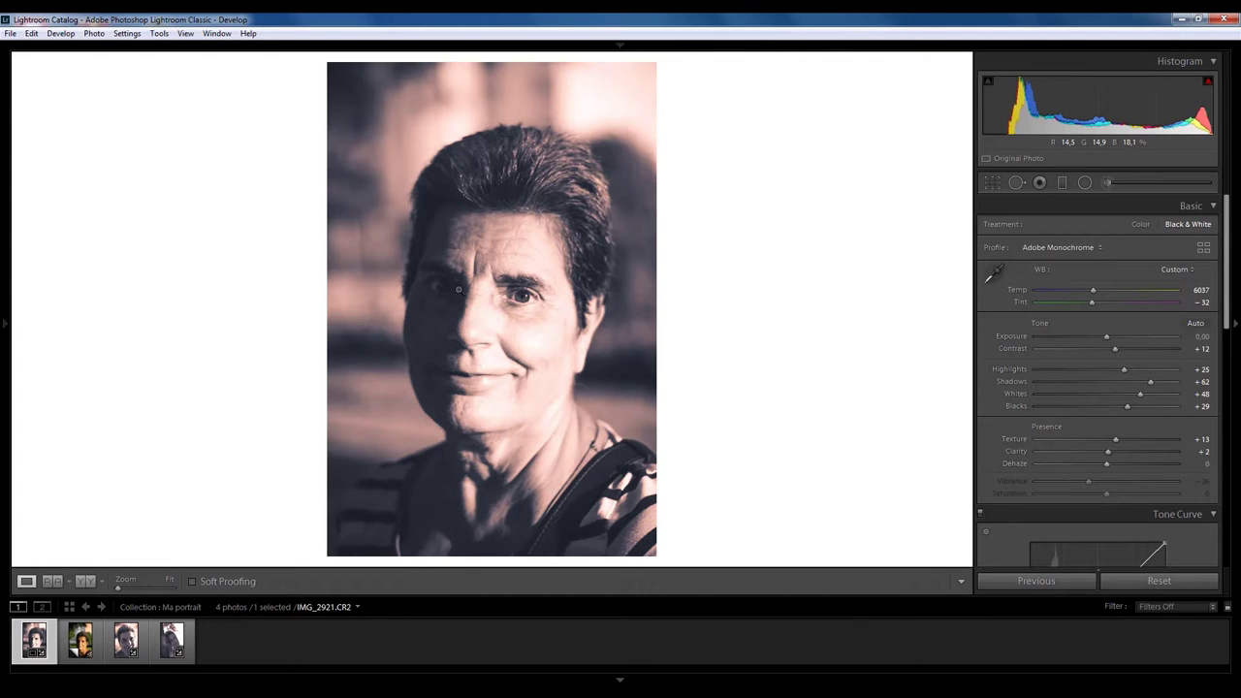
{"action": "left_click", "coordinate": [81, 641]}
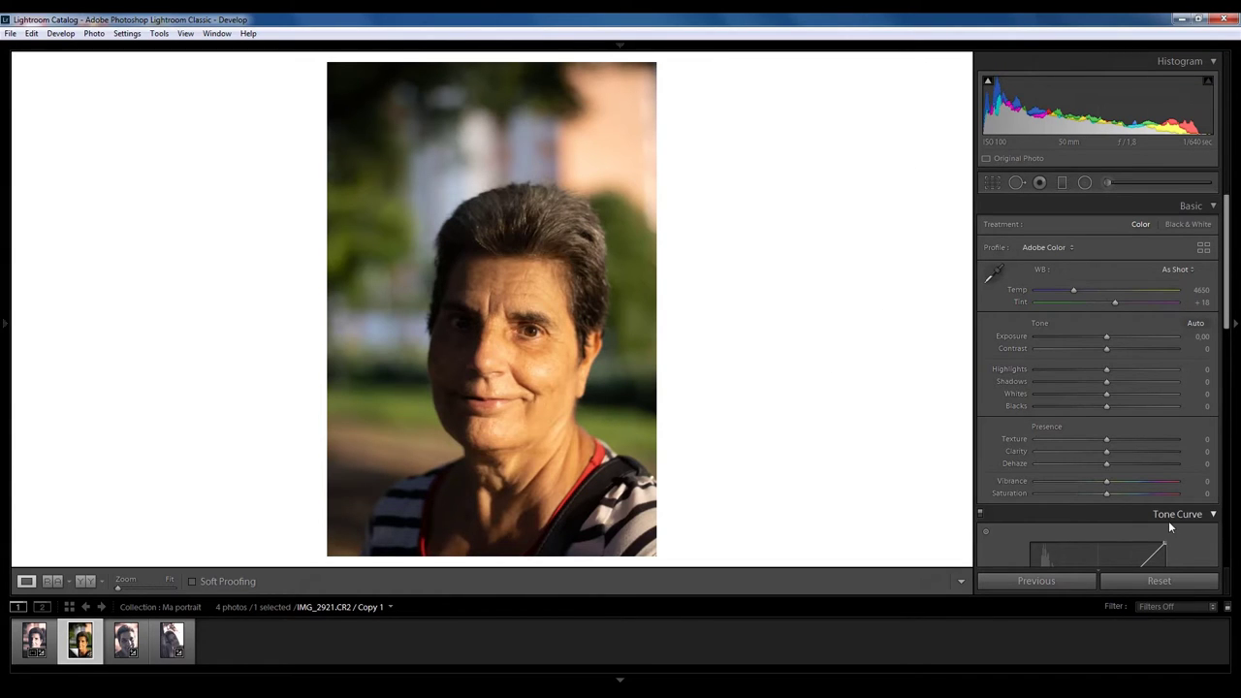
{"action": "left_click", "coordinate": [1190, 224]}
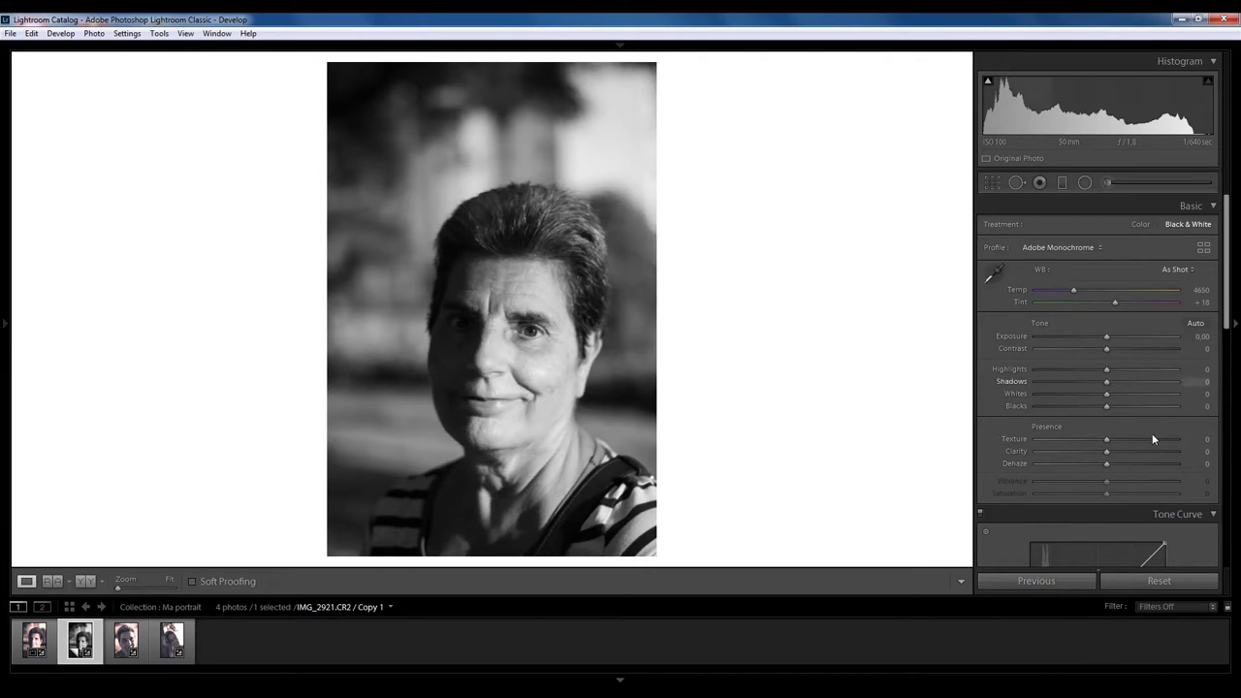
- Try brightening the portrait with Exposure at +1.47 and restore Exposure to 0.00
{"action": "left_click", "coordinate": [1108, 338]}
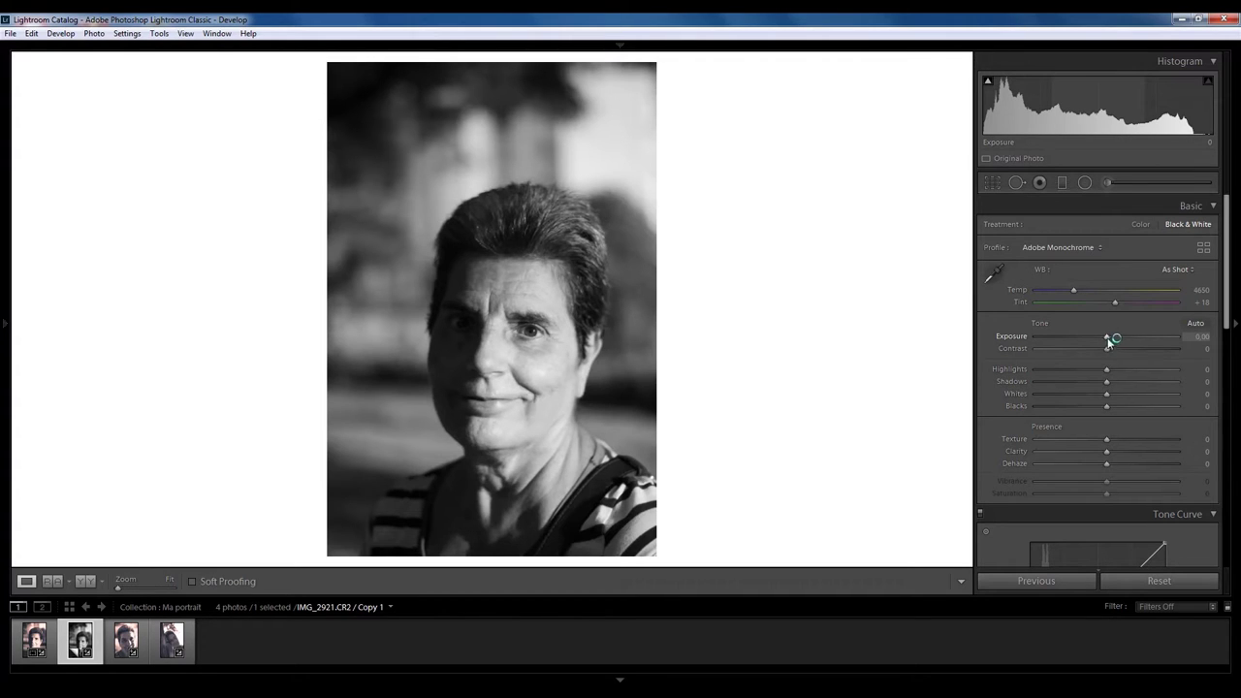
{"action": "left_click_drag", "start_coordinate": [1109, 341], "coordinate": [1128, 326]}
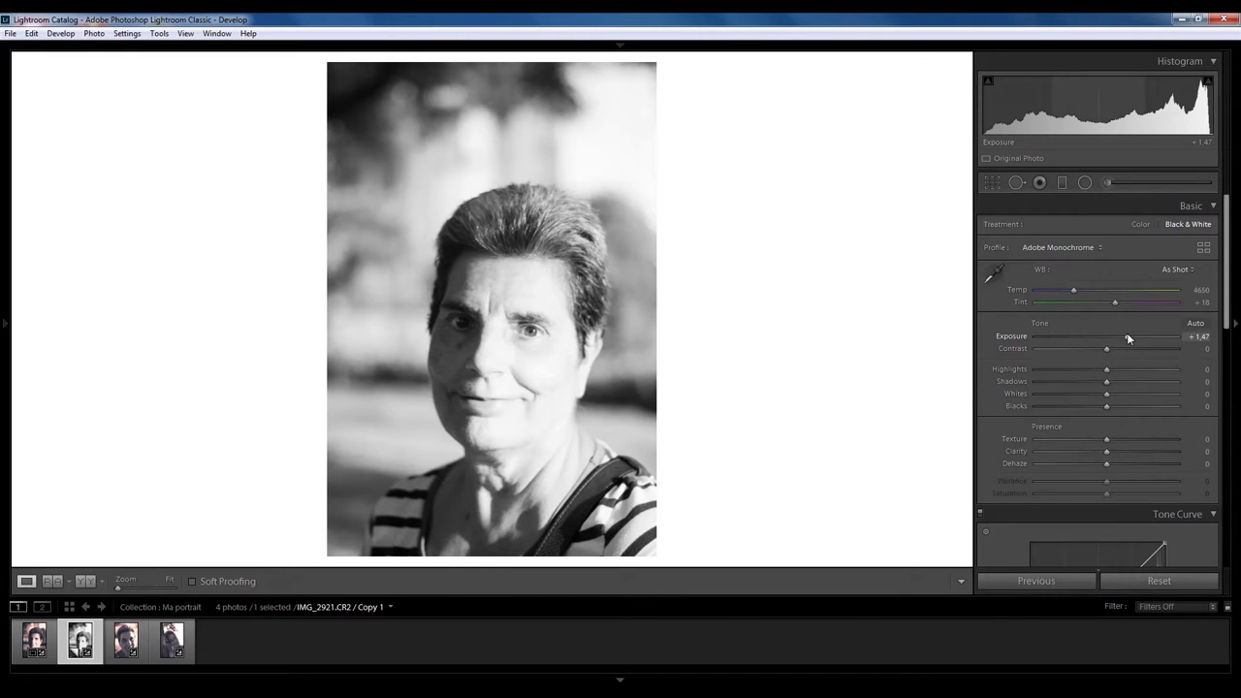
{"action": "left_click_drag", "start_coordinate": [1126, 333], "coordinate": [1106, 334]}
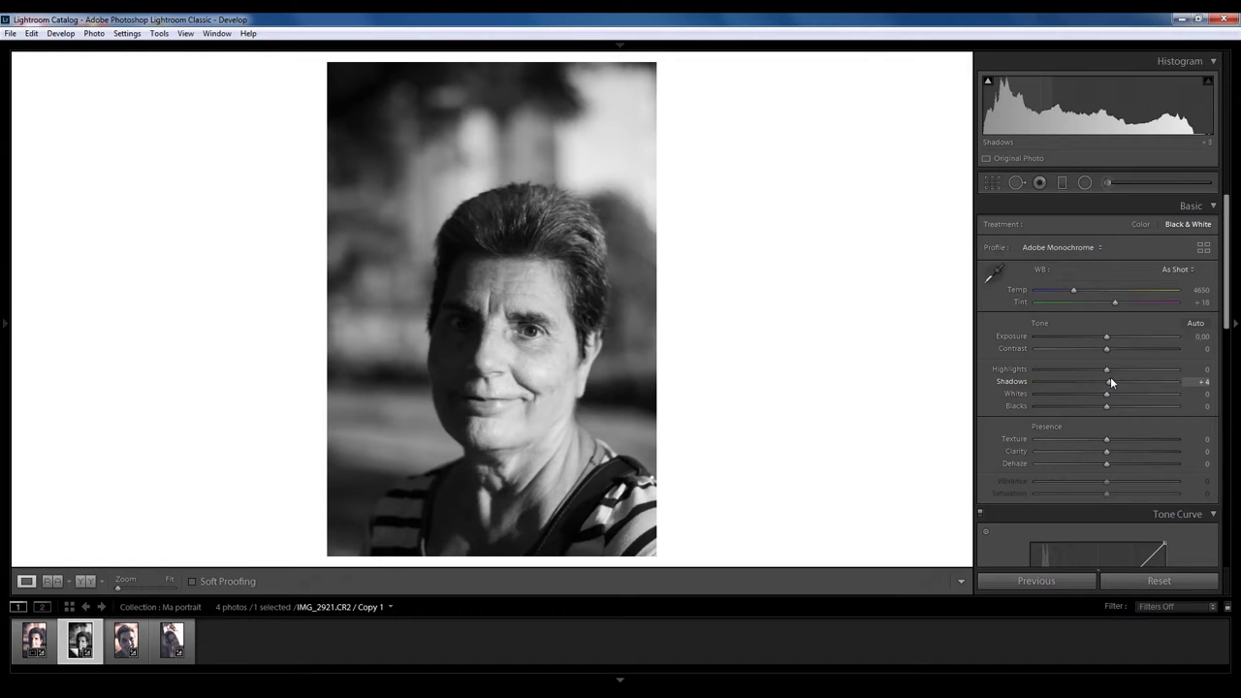
- Set Shadows to +62 and Whites to +48, checking the portrait in the side-by-side before and after comparison
{"action": "left_click_drag", "start_coordinate": [1110, 377], "coordinate": [1150, 373]}
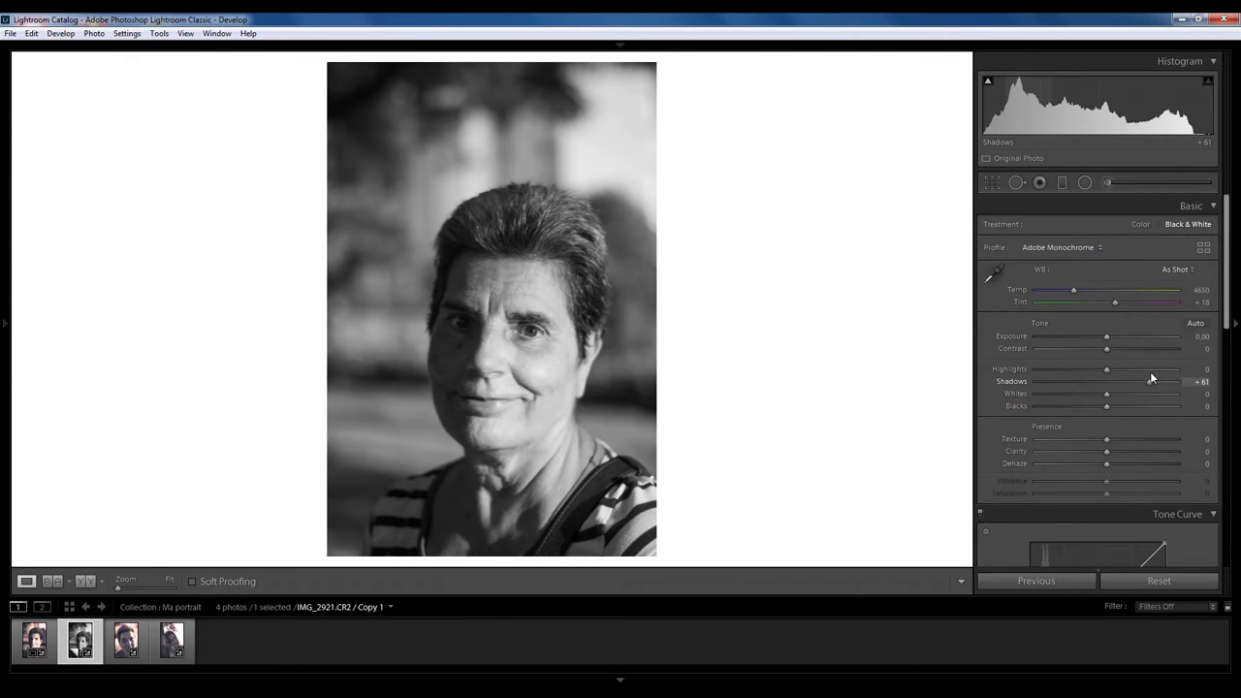
{"action": "left_click_drag", "start_coordinate": [1151, 374], "coordinate": [1151, 374]}
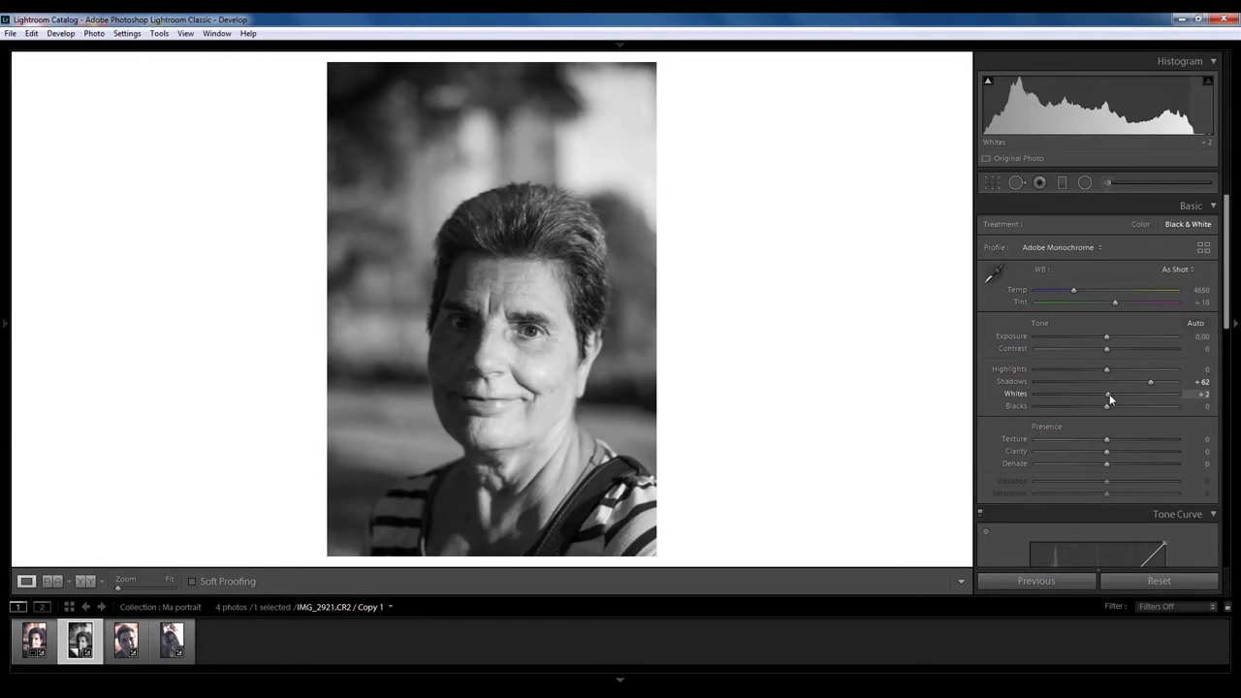
{"action": "left_click_drag", "start_coordinate": [1109, 394], "coordinate": [1140, 391]}
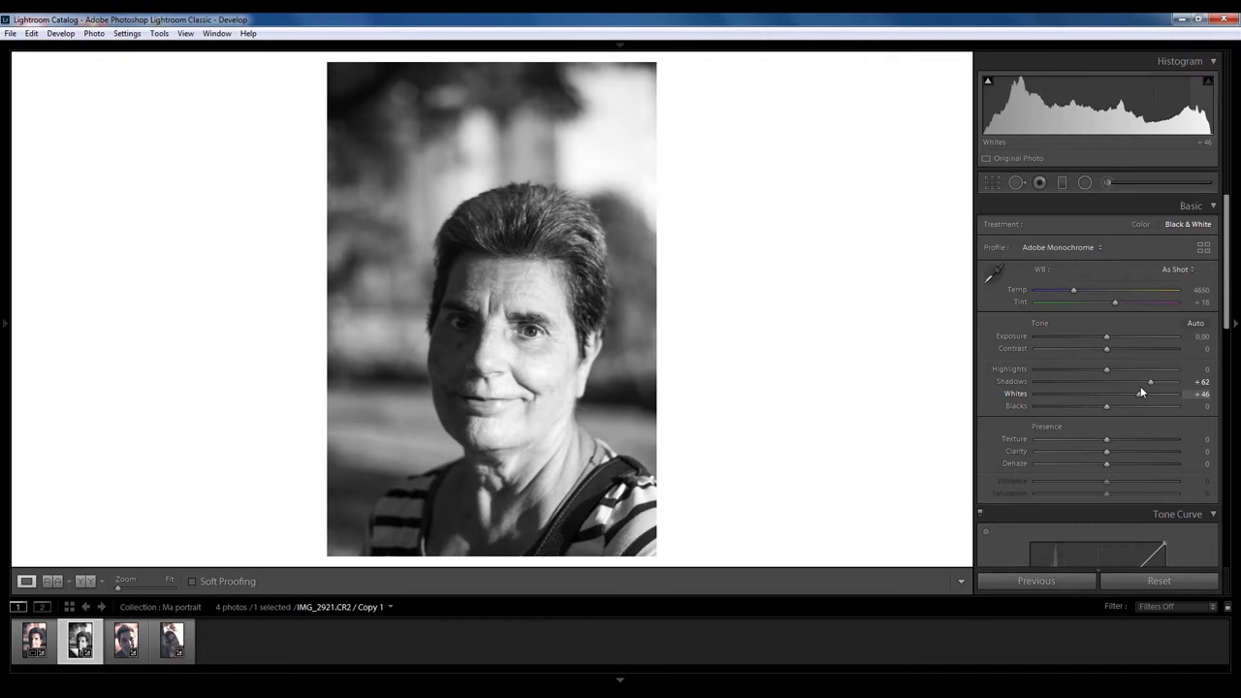
{"action": "left_click_drag", "start_coordinate": [1140, 391], "coordinate": [1142, 392]}
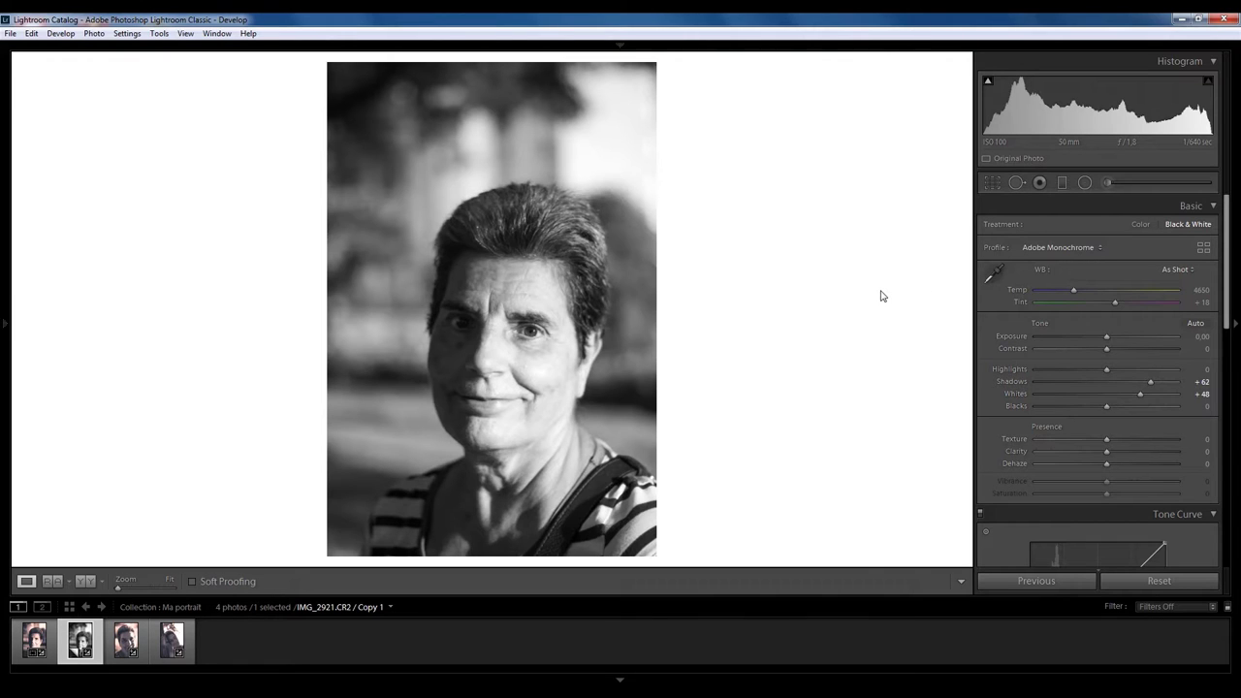
{"action": "key", "text": "y"}
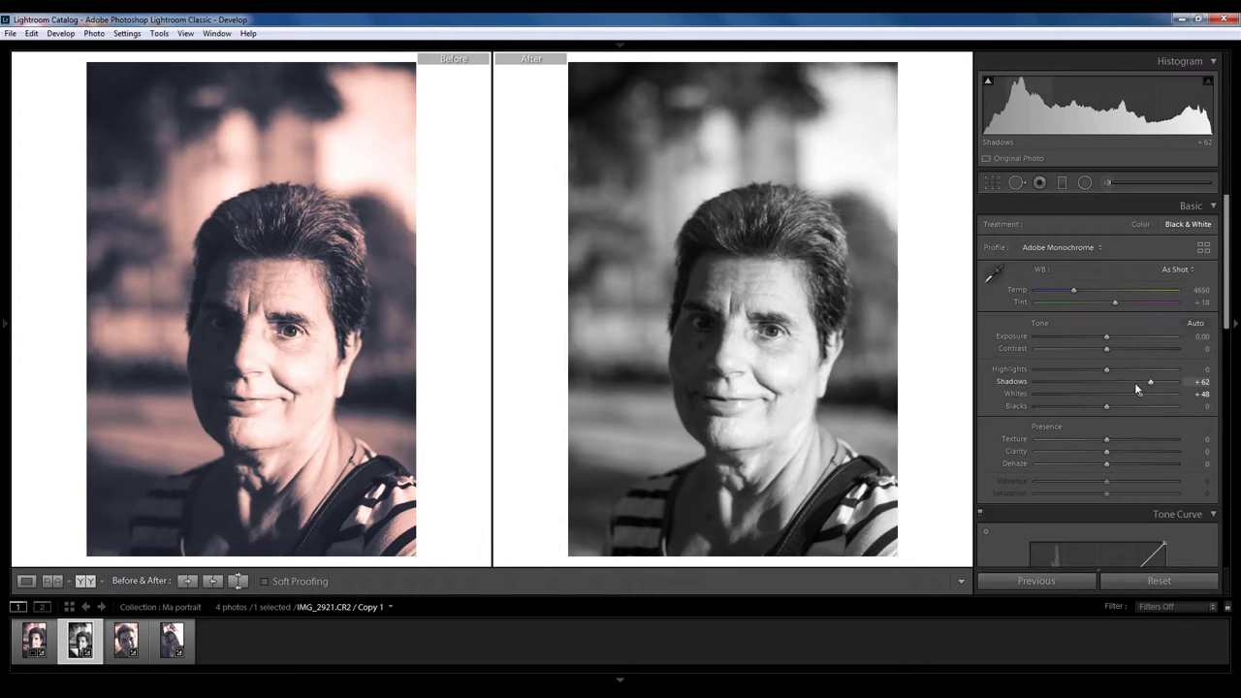
{"action": "key", "text": "y"}
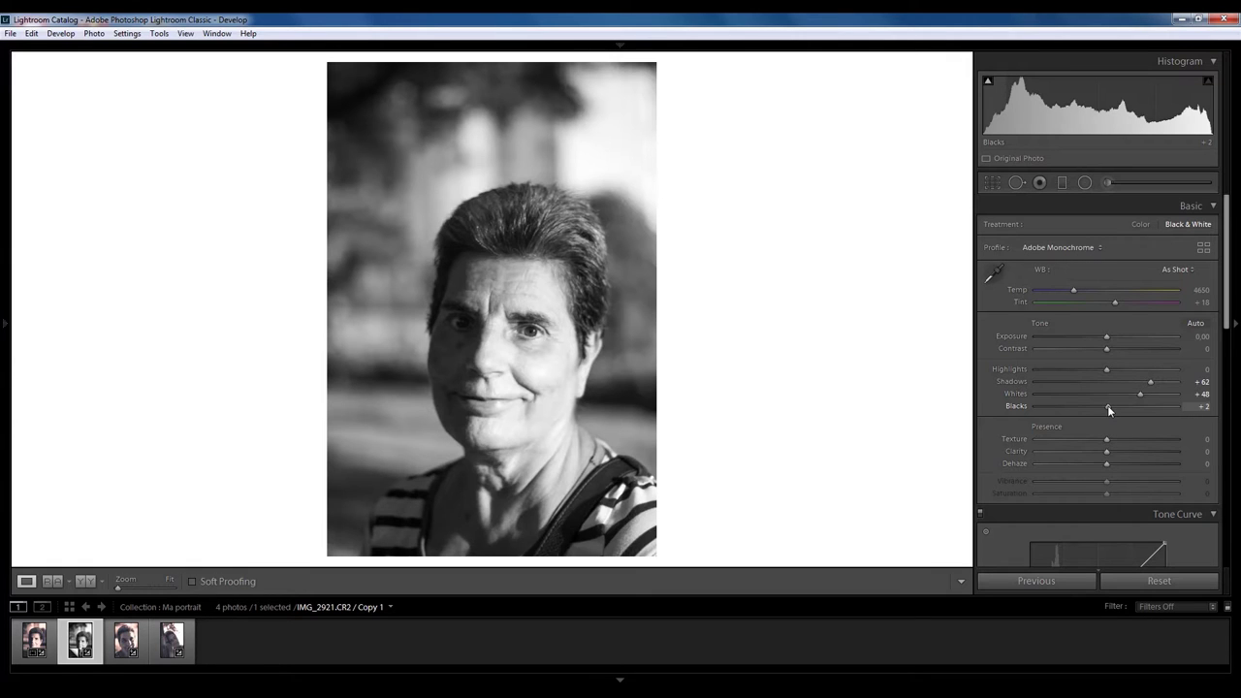
- Set Blacks to +29 and Highlights to +15 after trying their extreme values on the portrait
{"action": "left_click_drag", "start_coordinate": [1108, 405], "coordinate": [1181, 404]}
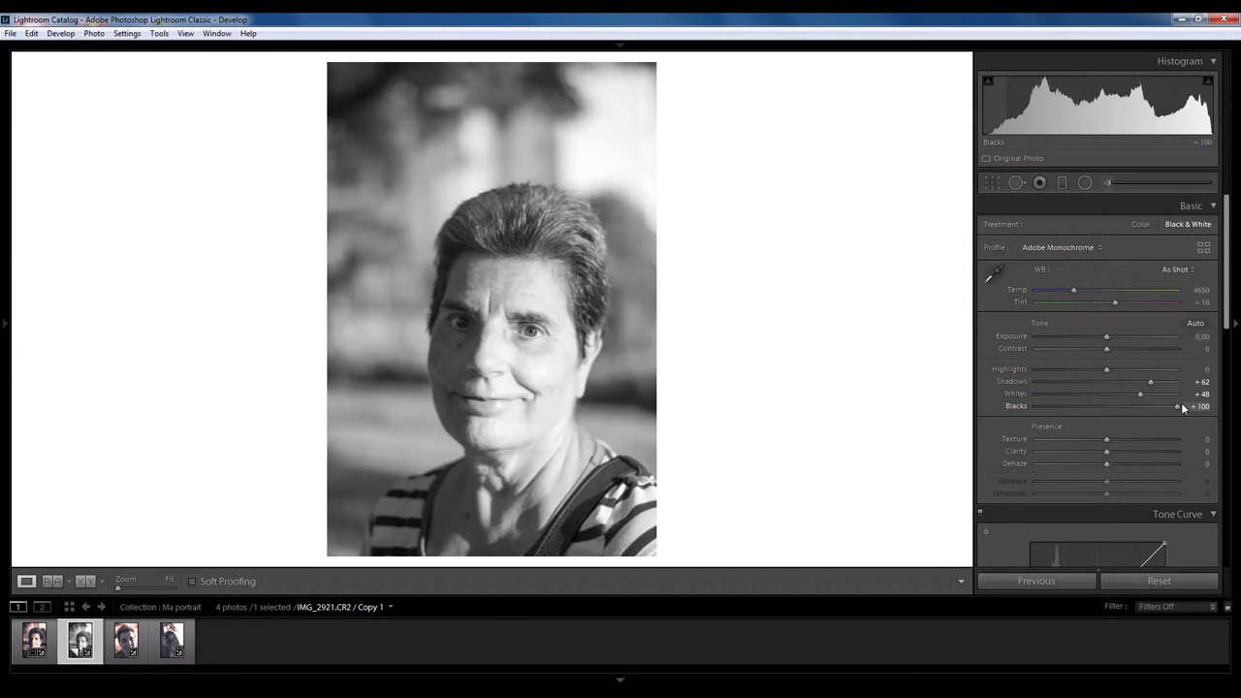
{"action": "left_click_drag", "start_coordinate": [1180, 402], "coordinate": [1127, 406]}
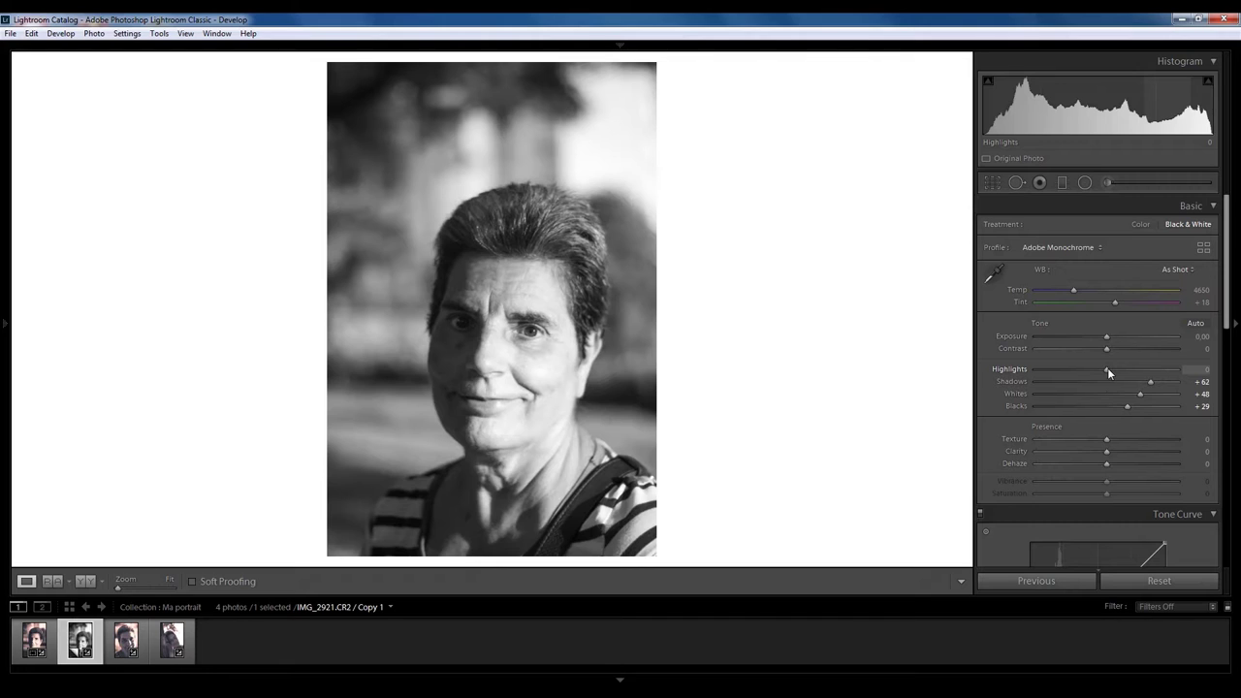
{"action": "left_click_drag", "start_coordinate": [1106, 371], "coordinate": [975, 370]}
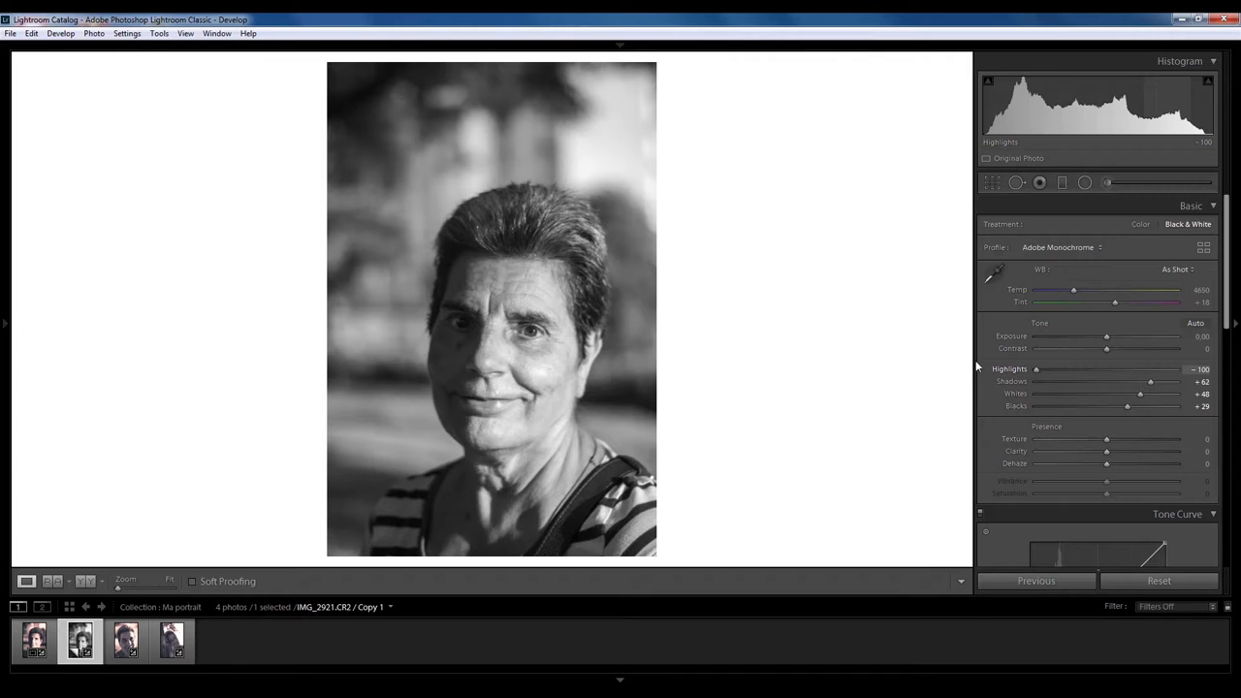
{"action": "left_click", "coordinate": [1163, 360]}
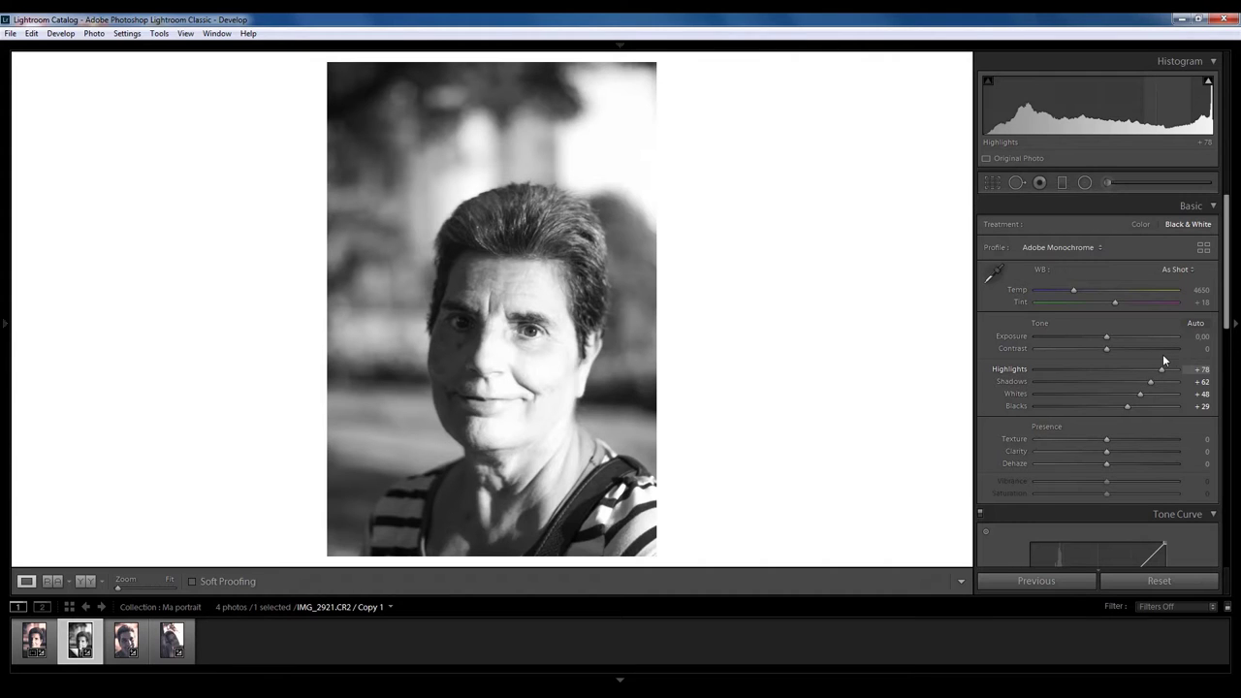
{"action": "left_click_drag", "start_coordinate": [1159, 358], "coordinate": [1118, 351]}
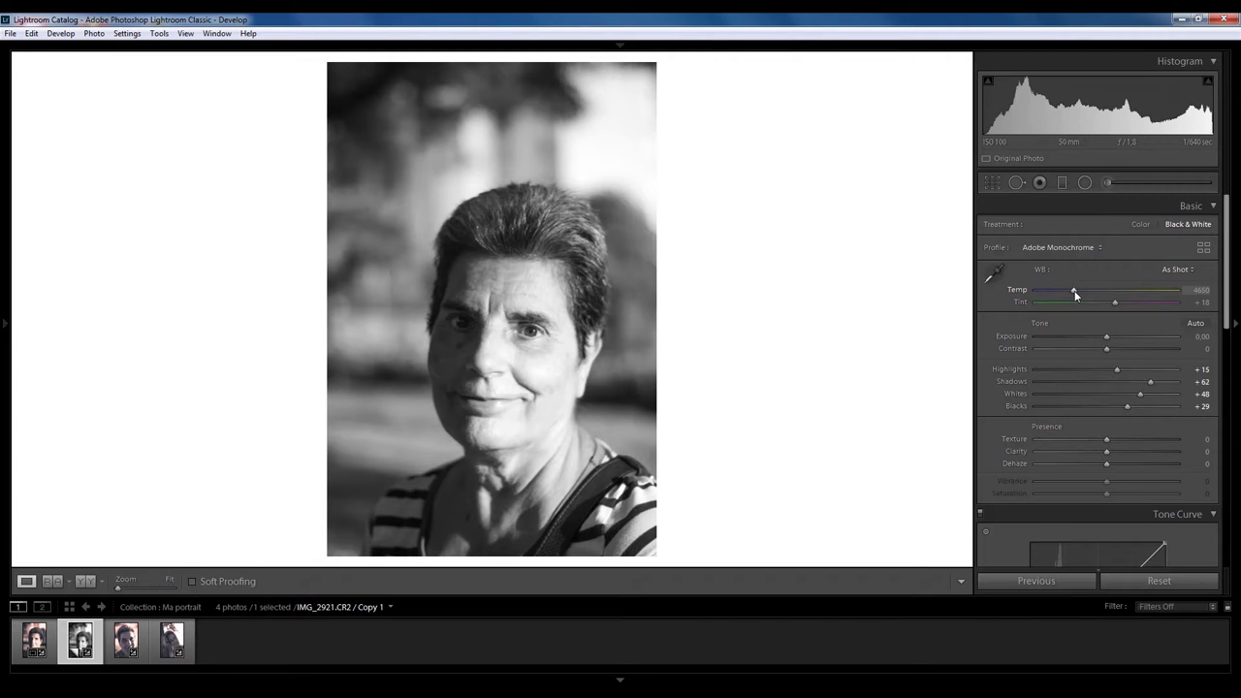
- Set the portrait's white balance temperature to 6000
{"action": "mouse_move", "coordinate": [1074, 290]}
{"action": "left_mouse_down"}
{"action": "mouse_move", "coordinate": [1116, 288]}
{"action": "mouse_move", "coordinate": [1045, 287]}
{"action": "mouse_move", "coordinate": [1096, 288]}
{"action": "mouse_move", "coordinate": [1076, 289]}
{"action": "left_mouse_up"}
{"action": "left_click", "coordinate": [1200, 289]}
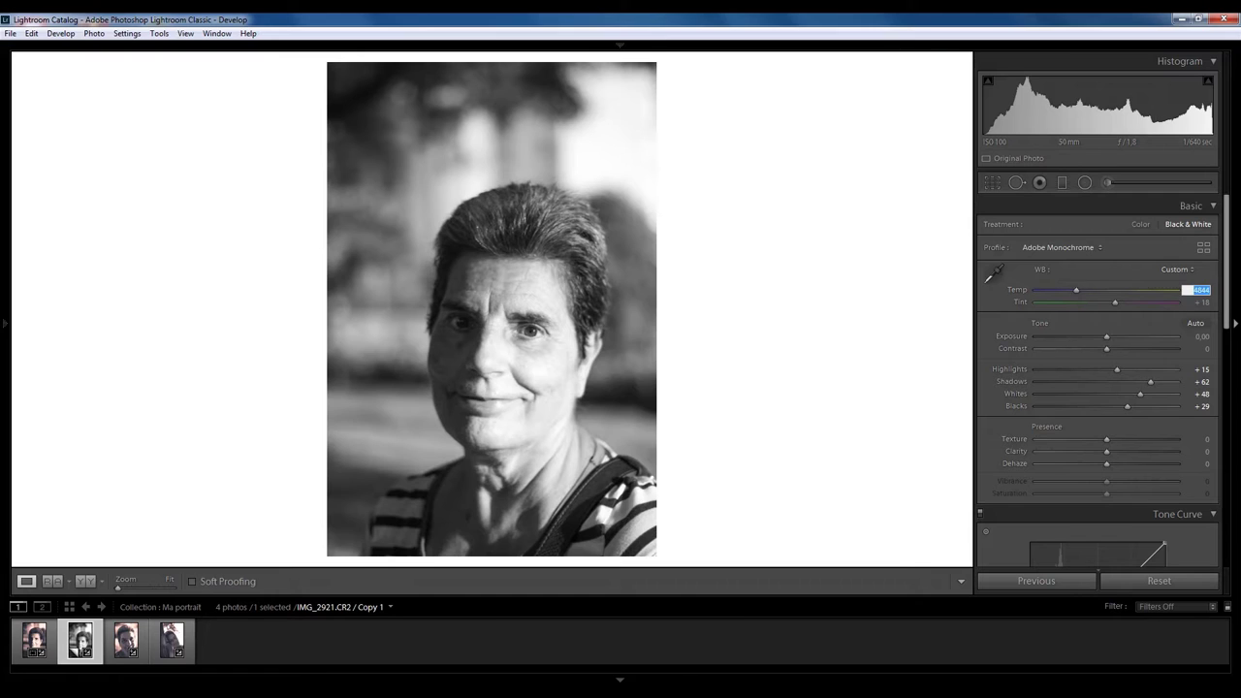
{"action": "type", "text": "6000"}
{"action": "key", "text": "Return"}
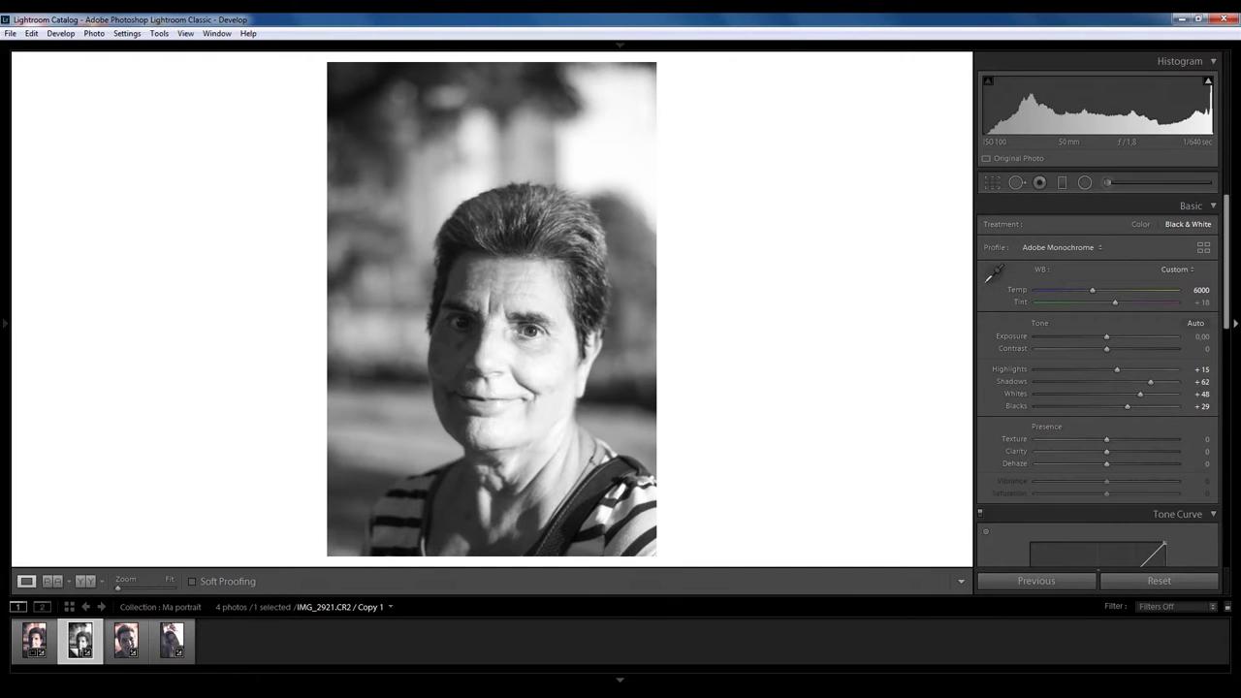
{"action": "left_click", "coordinate": [1070, 290]}
{"action": "left_click", "coordinate": [1091, 290]}
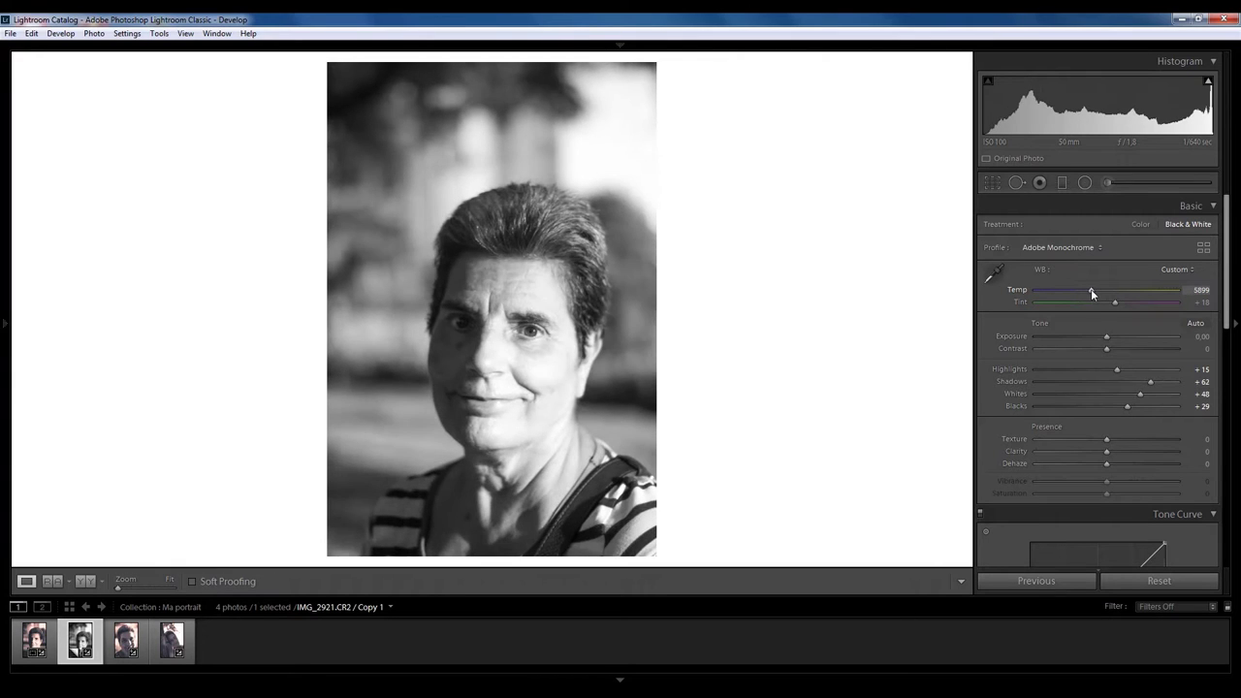
{"action": "left_click", "coordinate": [1091, 290]}
{"action": "left_click", "coordinate": [1092, 290]}
{"action": "left_click", "coordinate": [1202, 289]}
{"action": "type", "text": "6000"}
{"action": "key", "text": "Return"}
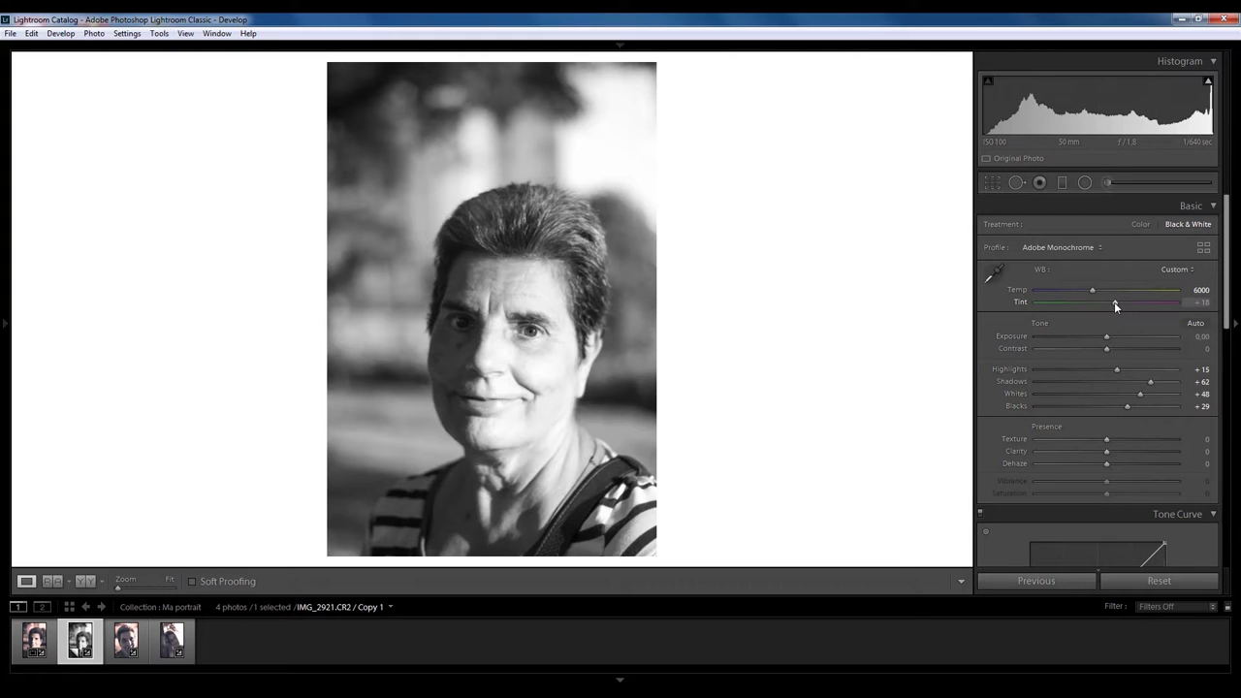
- Try strong magenta and green tints on the portrait and settle on a Tint of −12
{"action": "left_click_drag", "start_coordinate": [1113, 305], "coordinate": [1162, 306]}
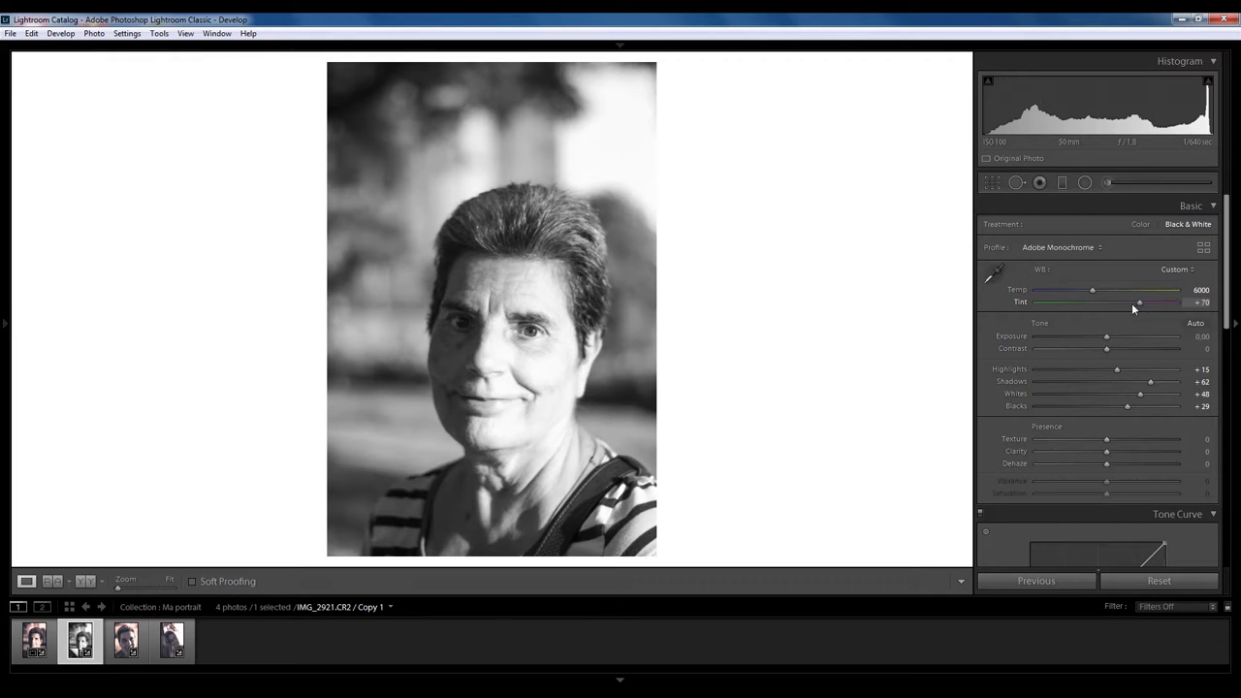
{"action": "left_click_drag", "start_coordinate": [1131, 302], "coordinate": [1072, 296]}
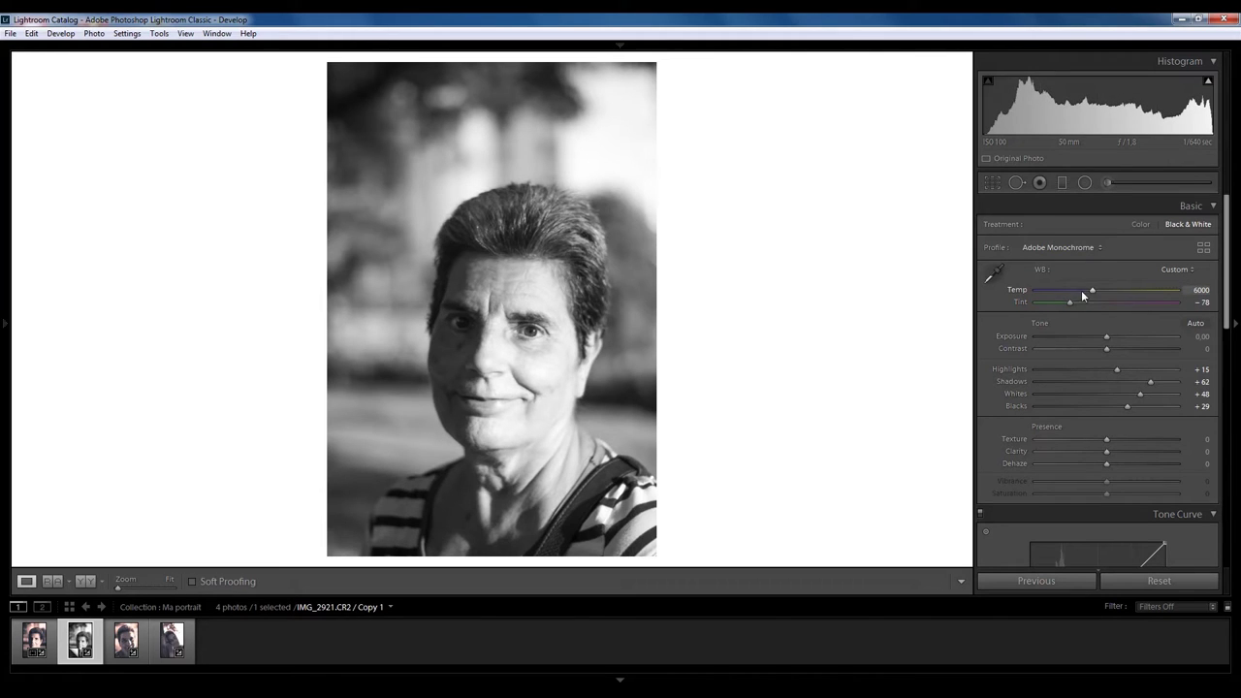
{"action": "left_click_drag", "start_coordinate": [1070, 303], "coordinate": [1101, 300]}
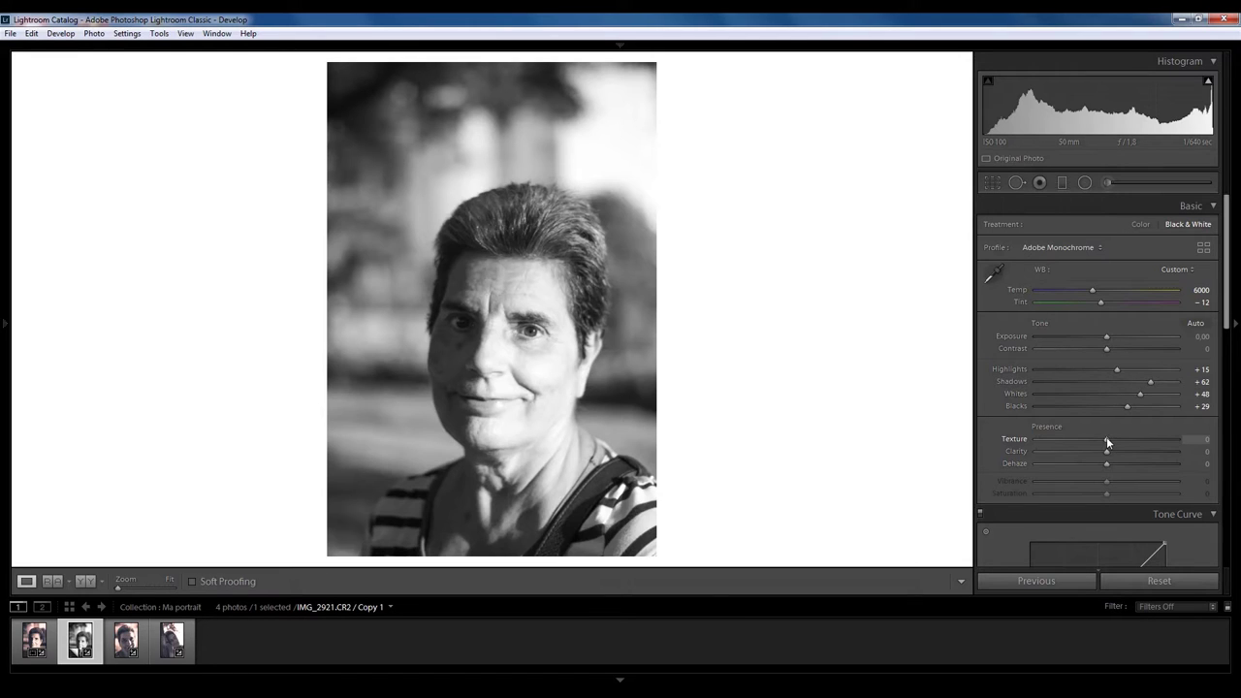
- Set Texture to +20 and Clarity to +7 after trying stronger and softer values on the portrait
{"action": "left_click_drag", "start_coordinate": [1106, 438], "coordinate": [1109, 439]}
{"action": "left_click_drag", "start_coordinate": [1119, 439], "coordinate": [1090, 442]}
{"action": "left_click_drag", "start_coordinate": [1105, 452], "coordinate": [1184, 449]}
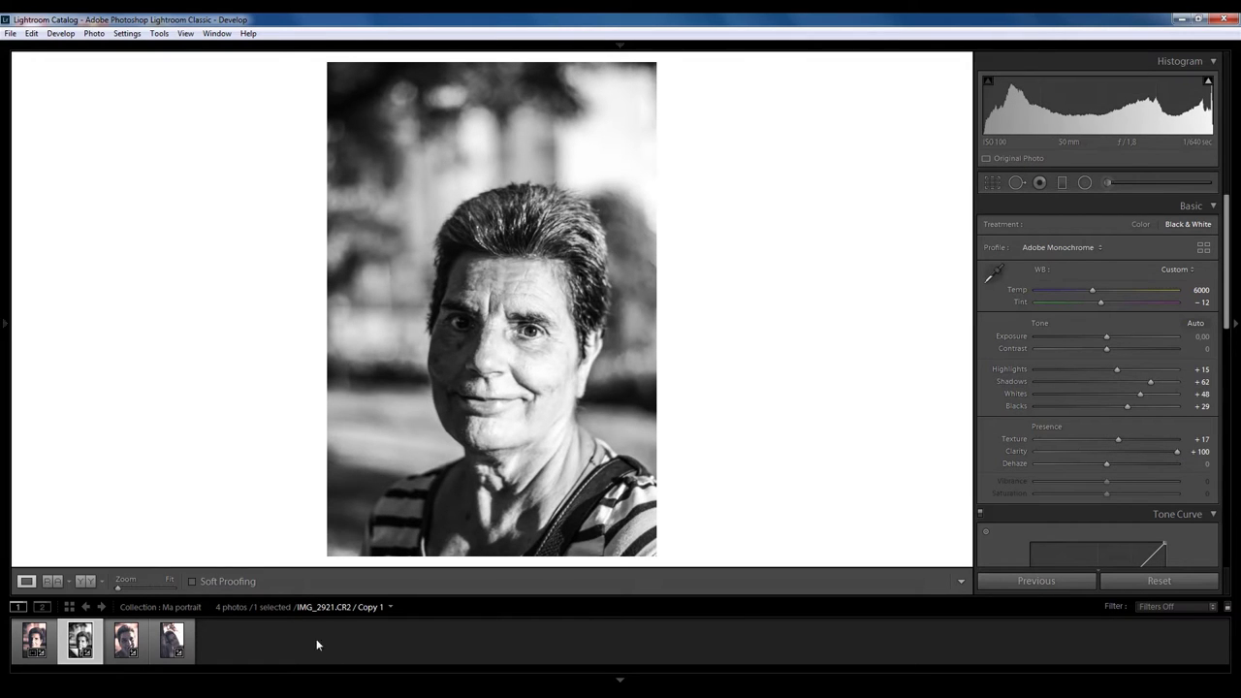
{"action": "left_click", "coordinate": [1108, 451]}
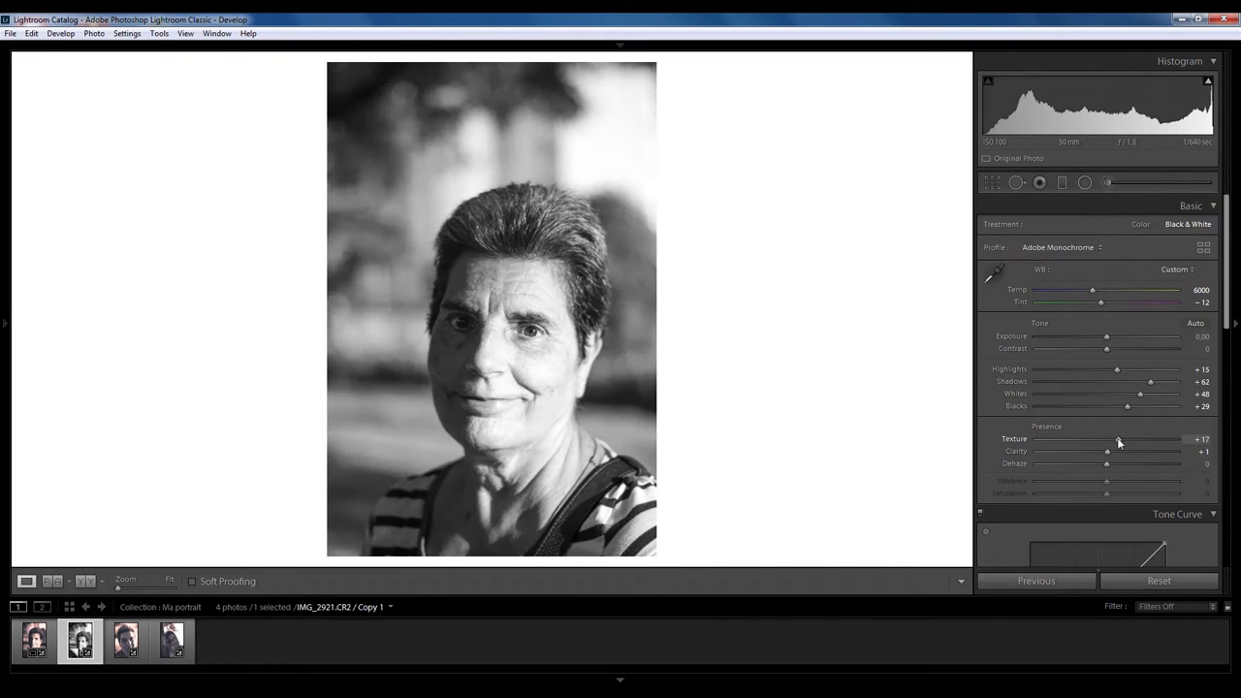
{"action": "left_click_drag", "start_coordinate": [1116, 438], "coordinate": [1182, 439]}
{"action": "left_click_drag", "start_coordinate": [1131, 433], "coordinate": [1120, 438]}
{"action": "left_click_drag", "start_coordinate": [1108, 454], "coordinate": [1110, 456]}
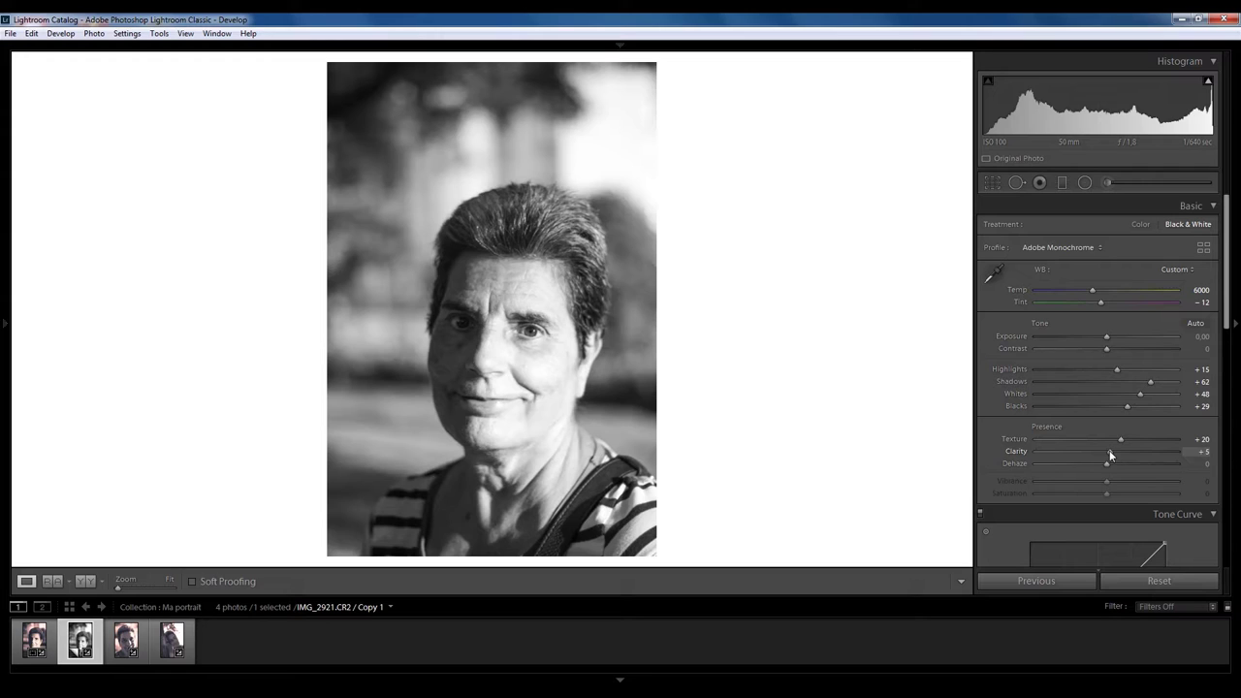
{"action": "mouse_move", "coordinate": [1111, 452]}
{"action": "left_mouse_down"}
{"action": "mouse_move", "coordinate": [1126, 452]}
{"action": "mouse_move", "coordinate": [1095, 451]}
{"action": "left_mouse_up"}
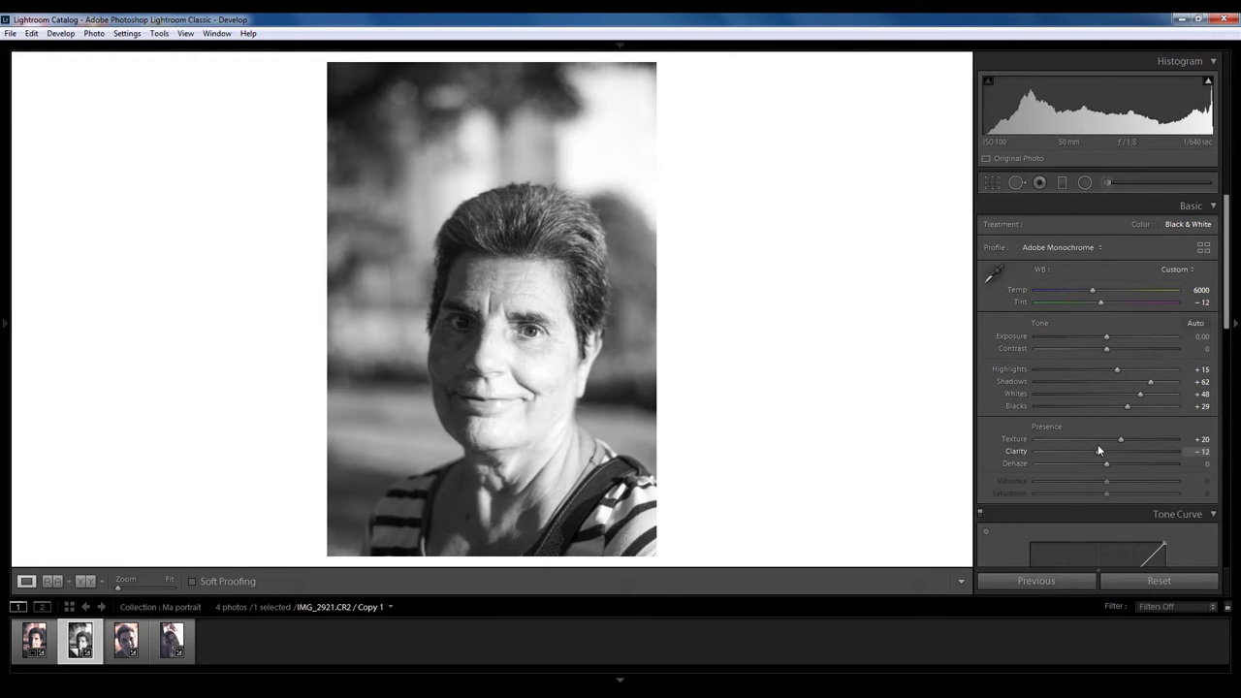
{"action": "left_click_drag", "start_coordinate": [1090, 451], "coordinate": [1111, 451]}
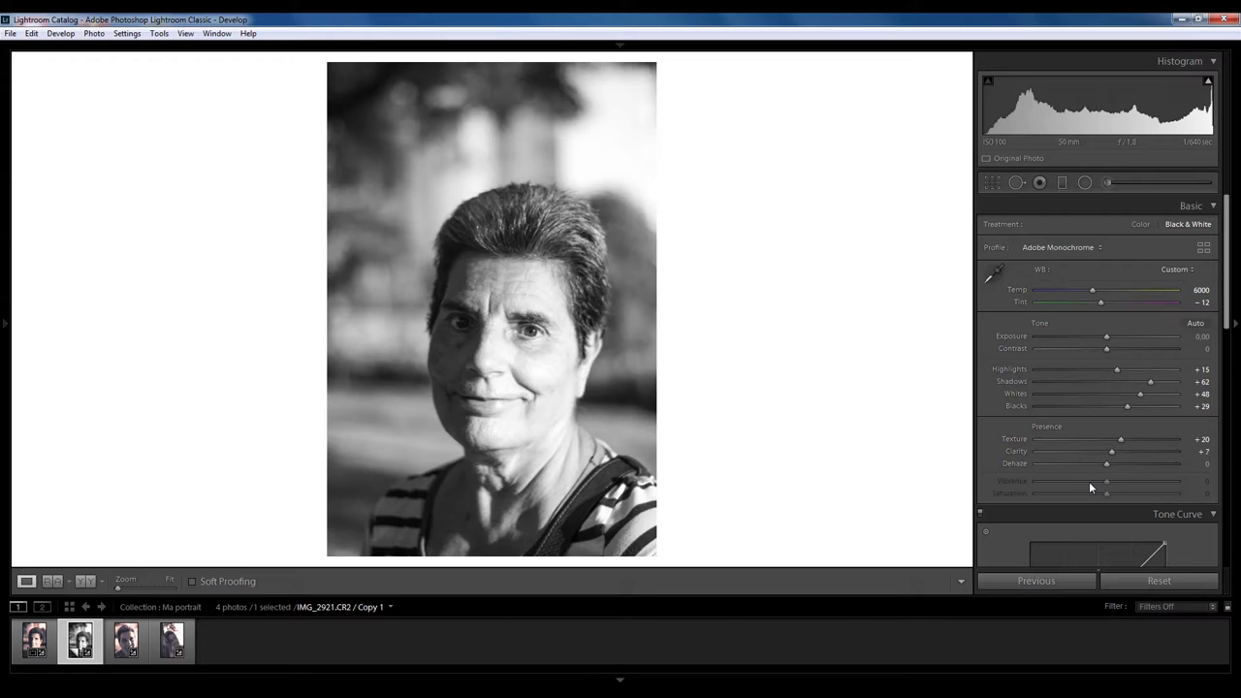
- Try Dehaze at −19 and +29 on the portrait and settle on a value of +1
{"action": "scroll", "coordinate": [1154, 468], "scroll_direction": "down", "scroll_amount": 2}
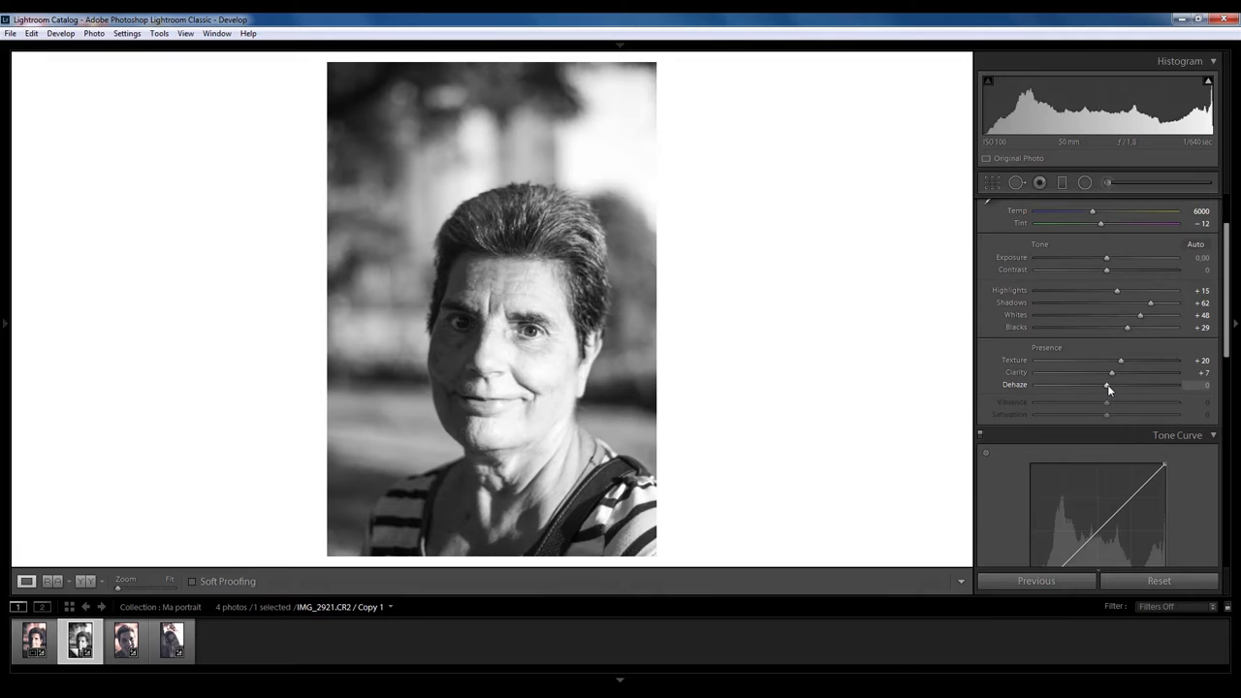
{"action": "scroll", "coordinate": [1107, 384], "scroll_direction": "up", "scroll_amount": 2}
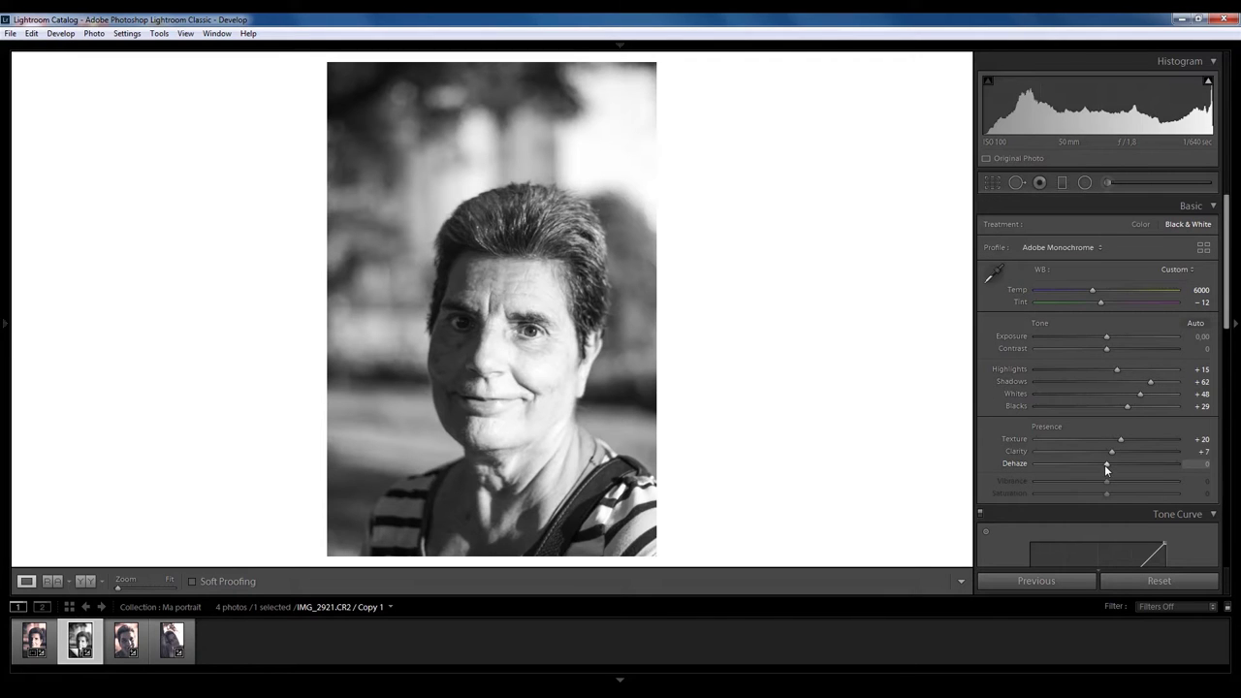
{"action": "left_click_drag", "start_coordinate": [1106, 462], "coordinate": [1093, 457]}
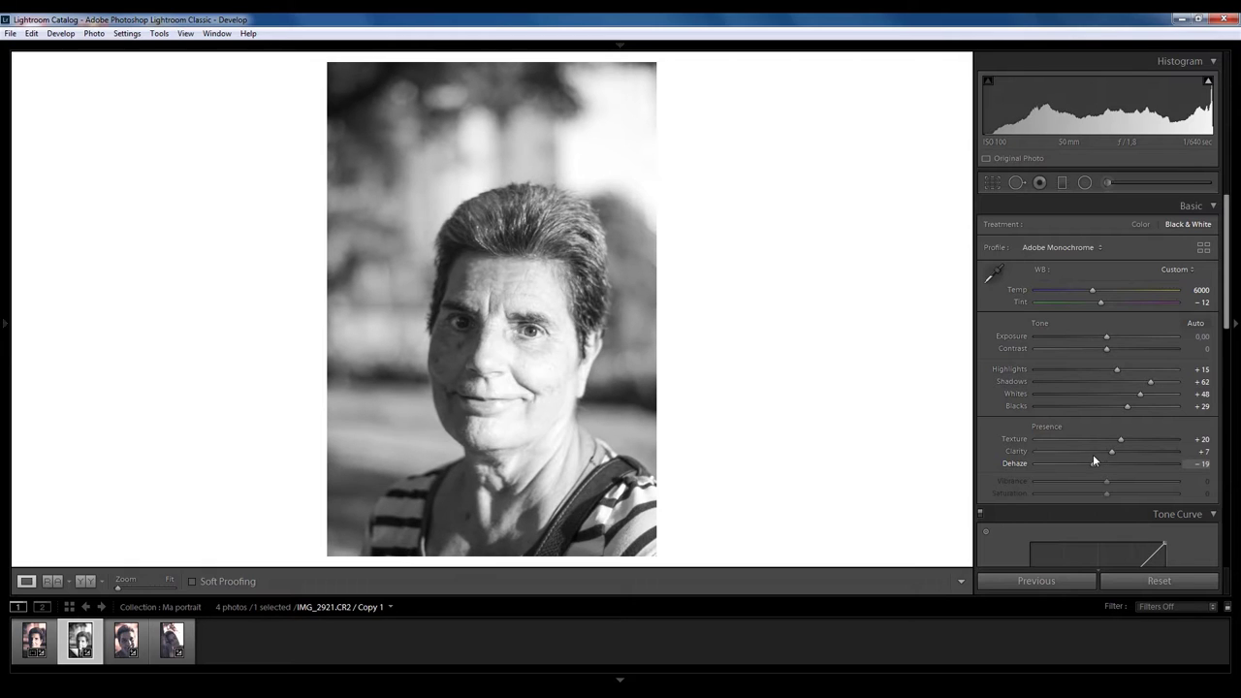
{"action": "left_click_drag", "start_coordinate": [1095, 462], "coordinate": [1108, 461]}
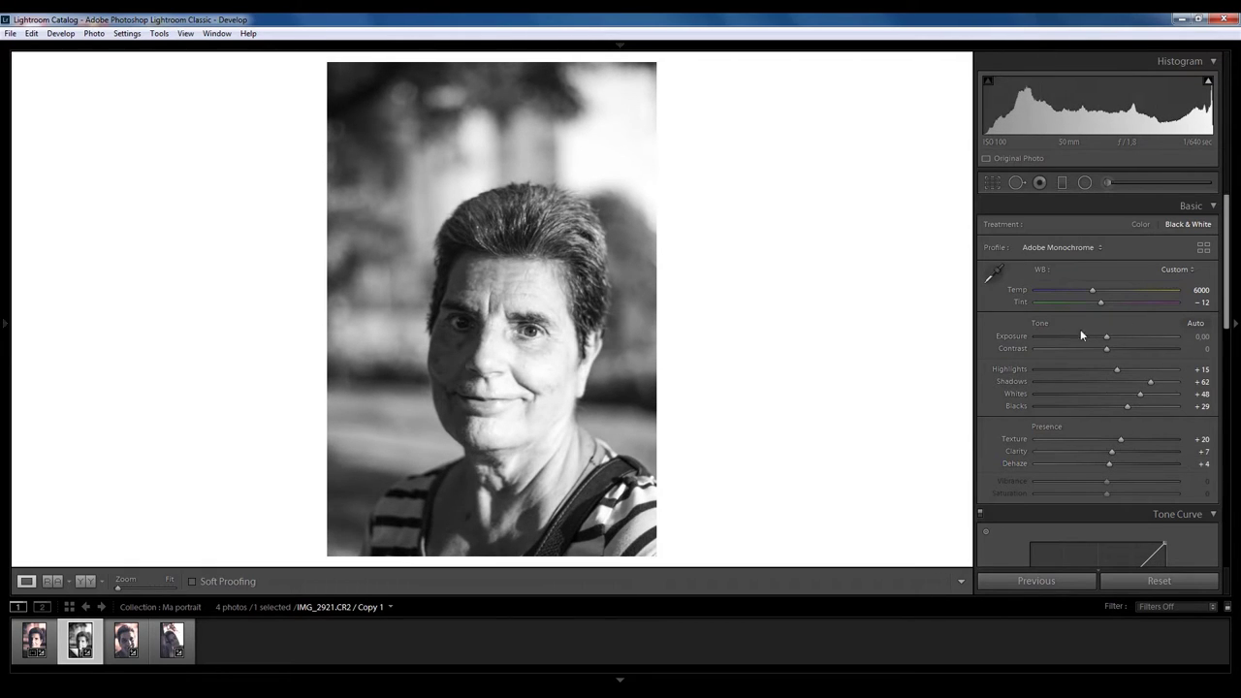
{"action": "left_click_drag", "start_coordinate": [1109, 463], "coordinate": [1127, 467]}
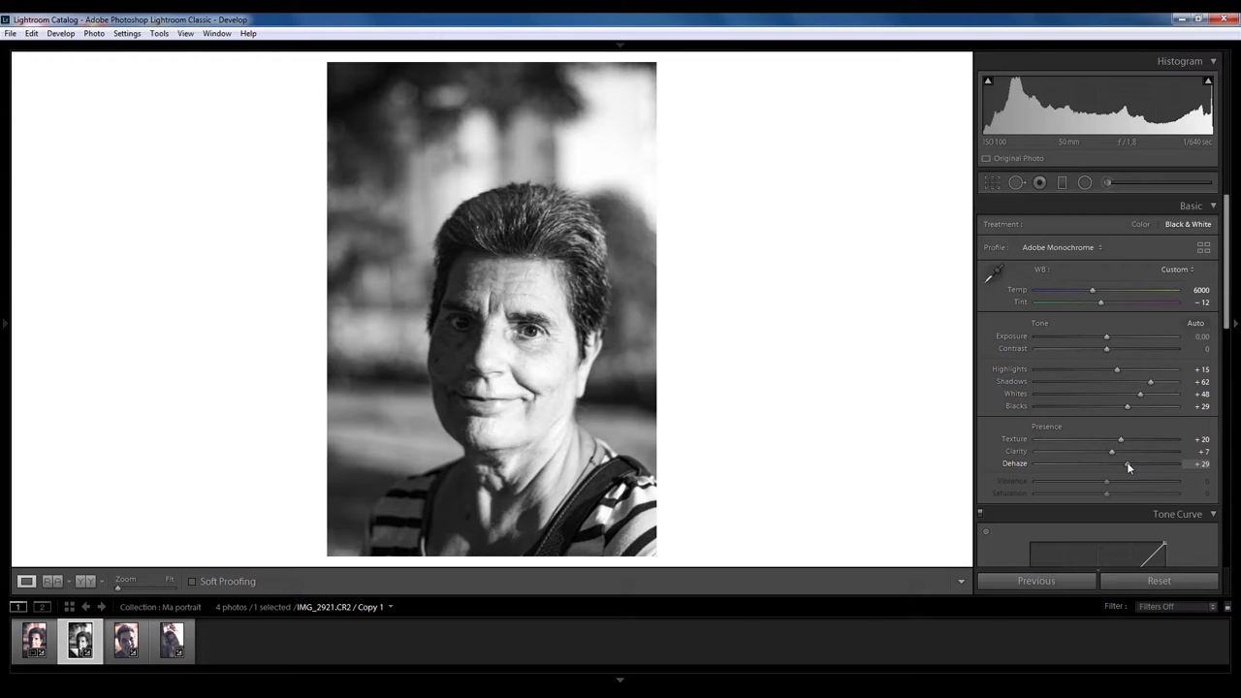
{"action": "left_click_drag", "start_coordinate": [1127, 467], "coordinate": [1107, 453]}
{"action": "left_click_drag", "start_coordinate": [1225, 304], "coordinate": [1227, 391]}
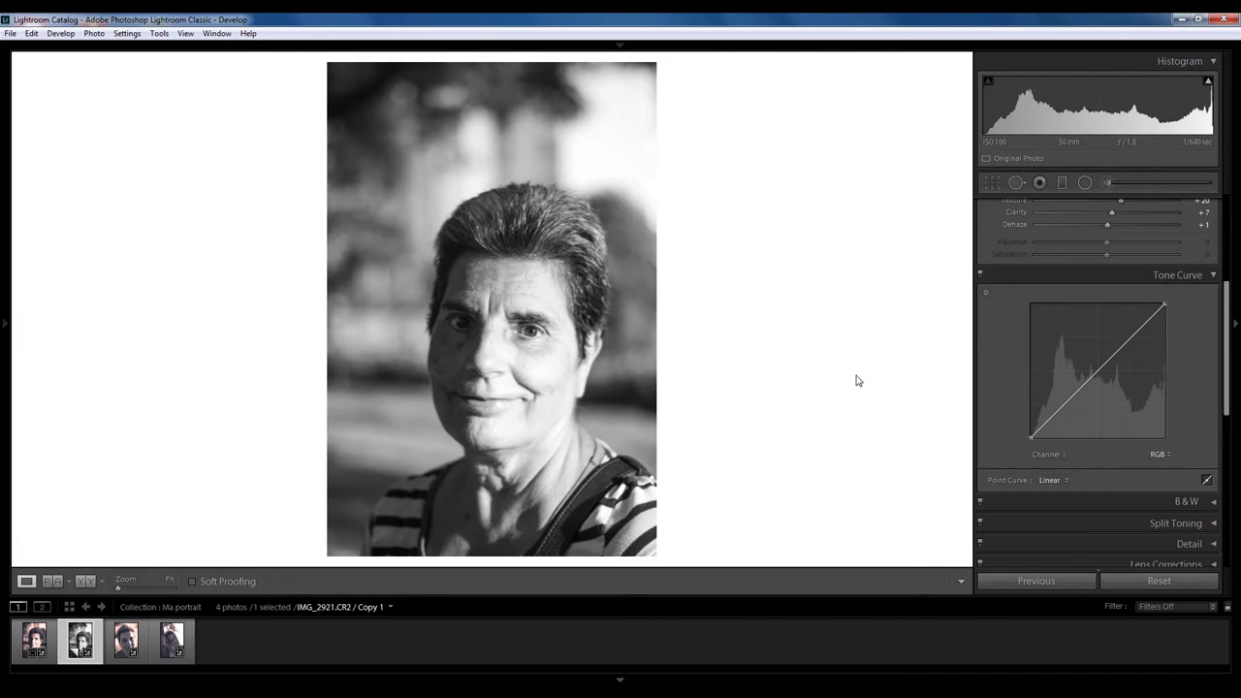
- Using the parametric tone curve, set Lights to −15, Darks to −5 and Shadows to −15 after trying brighter and darker values
{"action": "left_click", "coordinate": [1207, 481]}
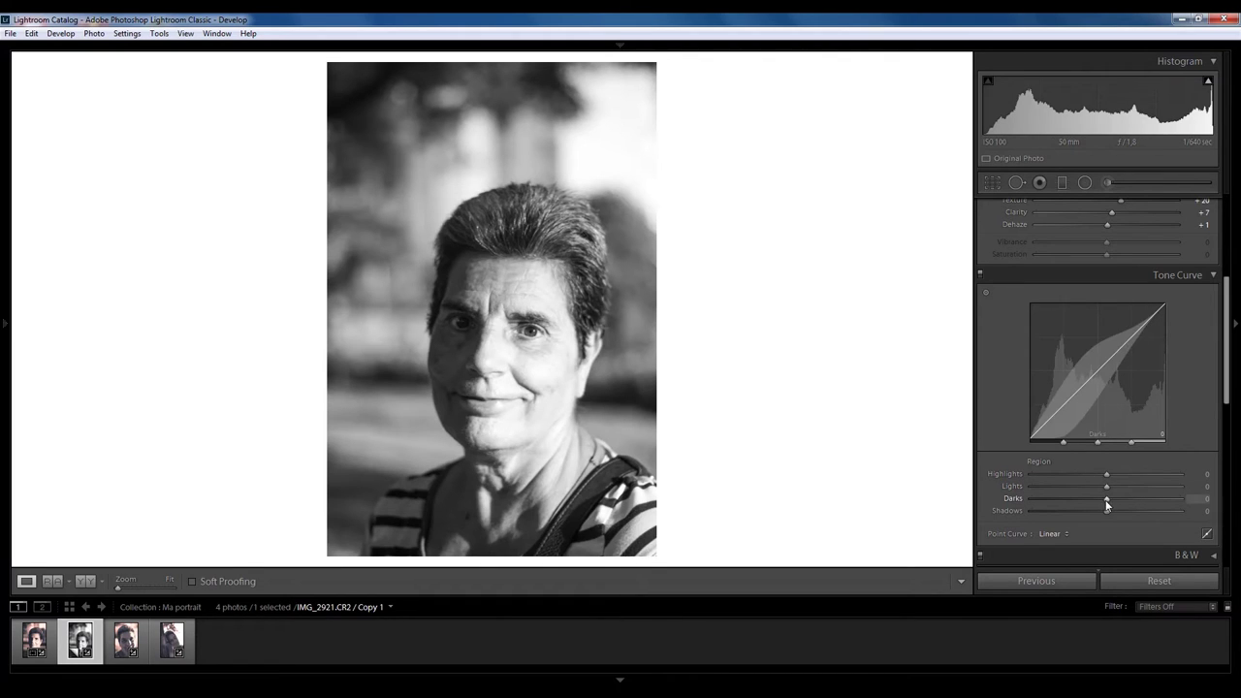
{"action": "mouse_move", "coordinate": [1105, 501]}
{"action": "left_mouse_down"}
{"action": "mouse_move", "coordinate": [1084, 499]}
{"action": "mouse_move", "coordinate": [1103, 497]}
{"action": "mouse_move", "coordinate": [1097, 484]}
{"action": "mouse_move", "coordinate": [1059, 486]}
{"action": "mouse_move", "coordinate": [1123, 489]}
{"action": "left_mouse_up"}
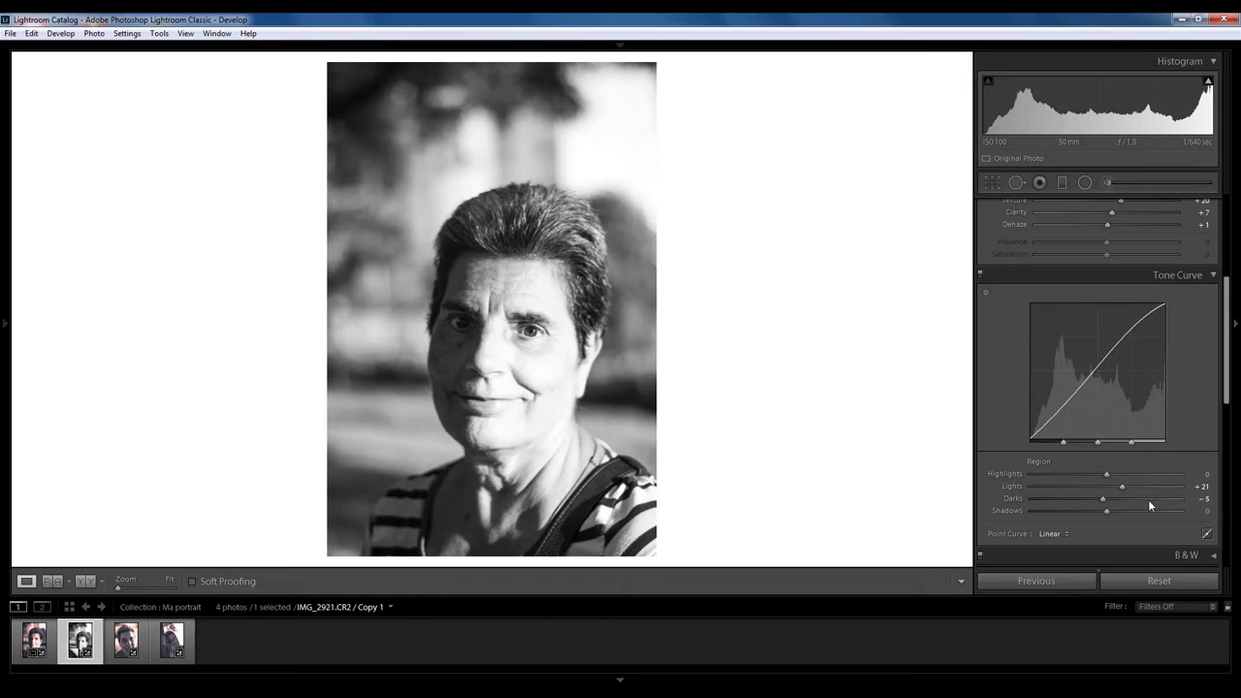
{"action": "left_click_drag", "start_coordinate": [1122, 488], "coordinate": [1092, 485]}
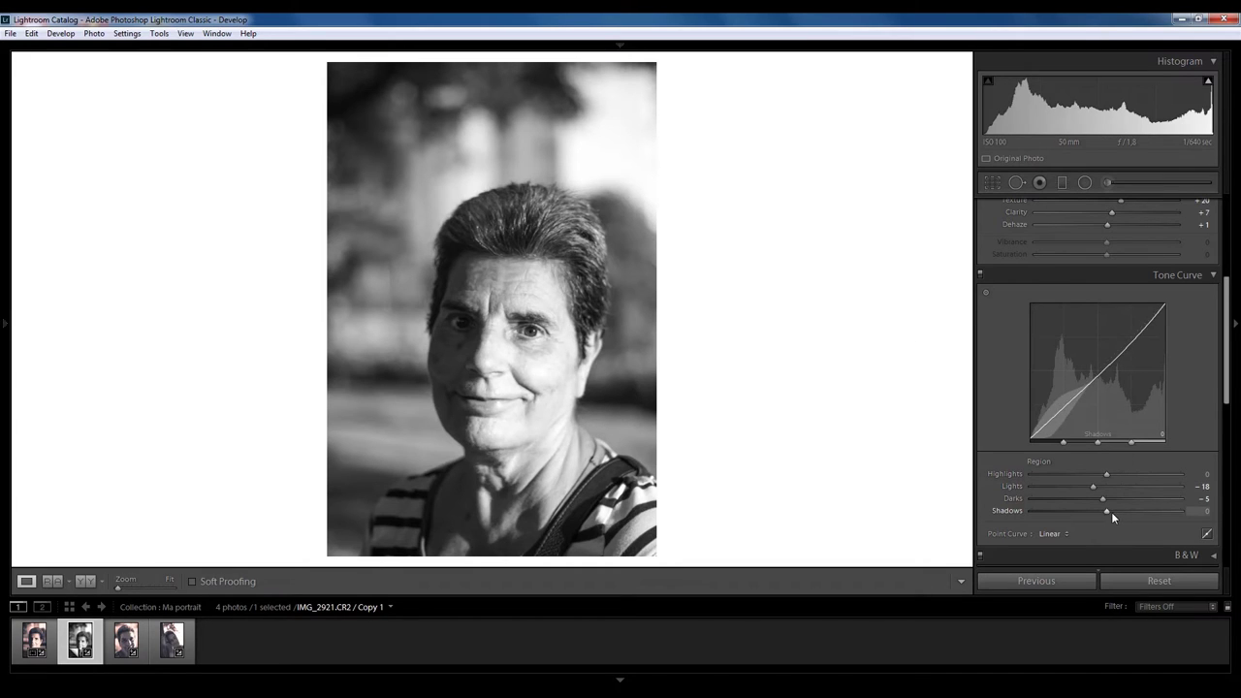
{"action": "left_click_drag", "start_coordinate": [1107, 509], "coordinate": [1091, 507]}
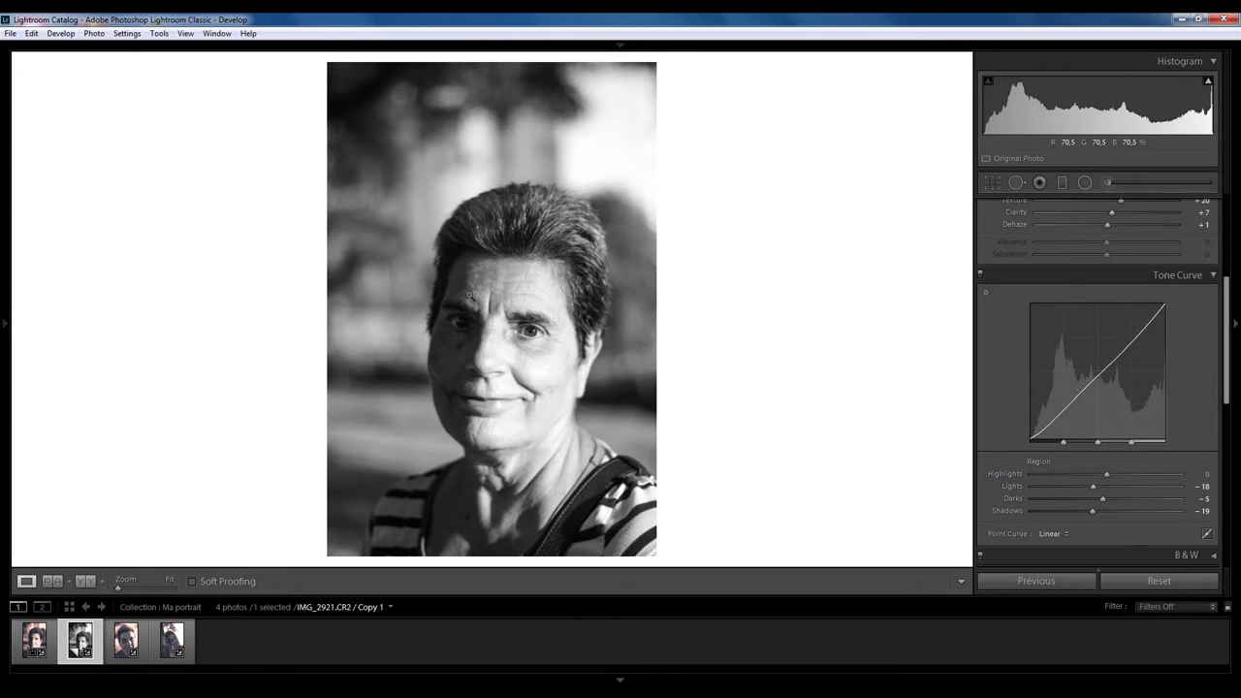
{"action": "mouse_move", "coordinate": [1095, 485]}
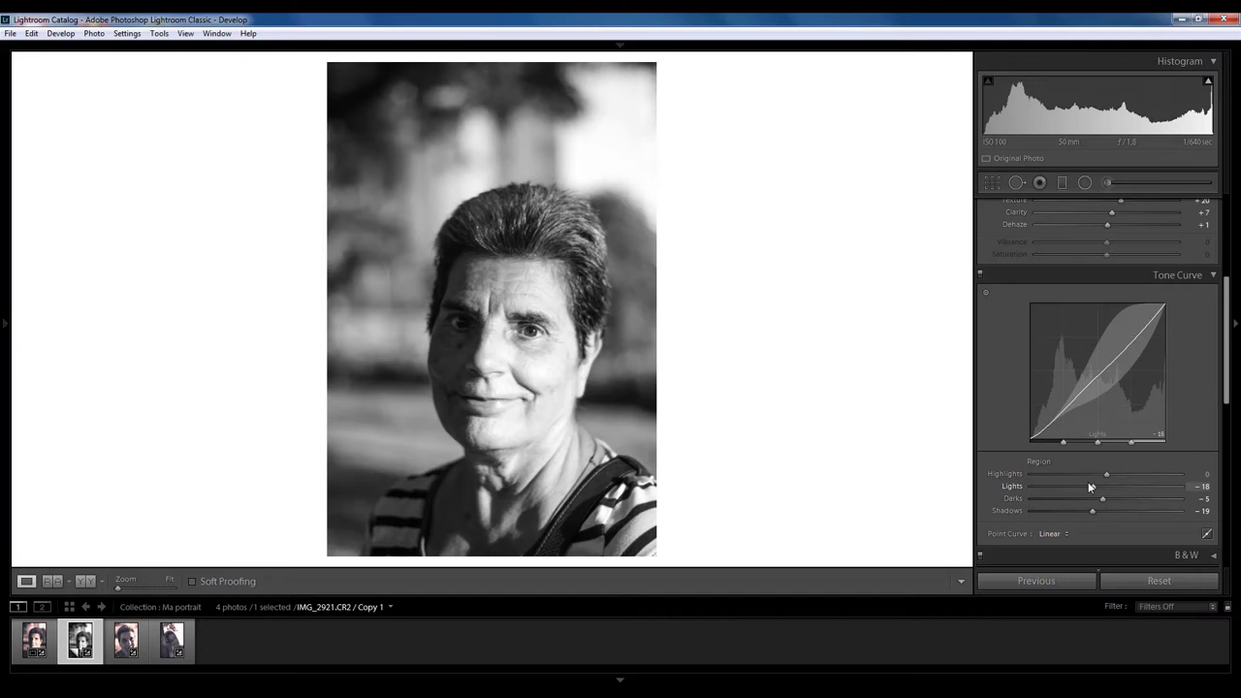
{"action": "left_click_drag", "start_coordinate": [1094, 485], "coordinate": [1095, 509]}
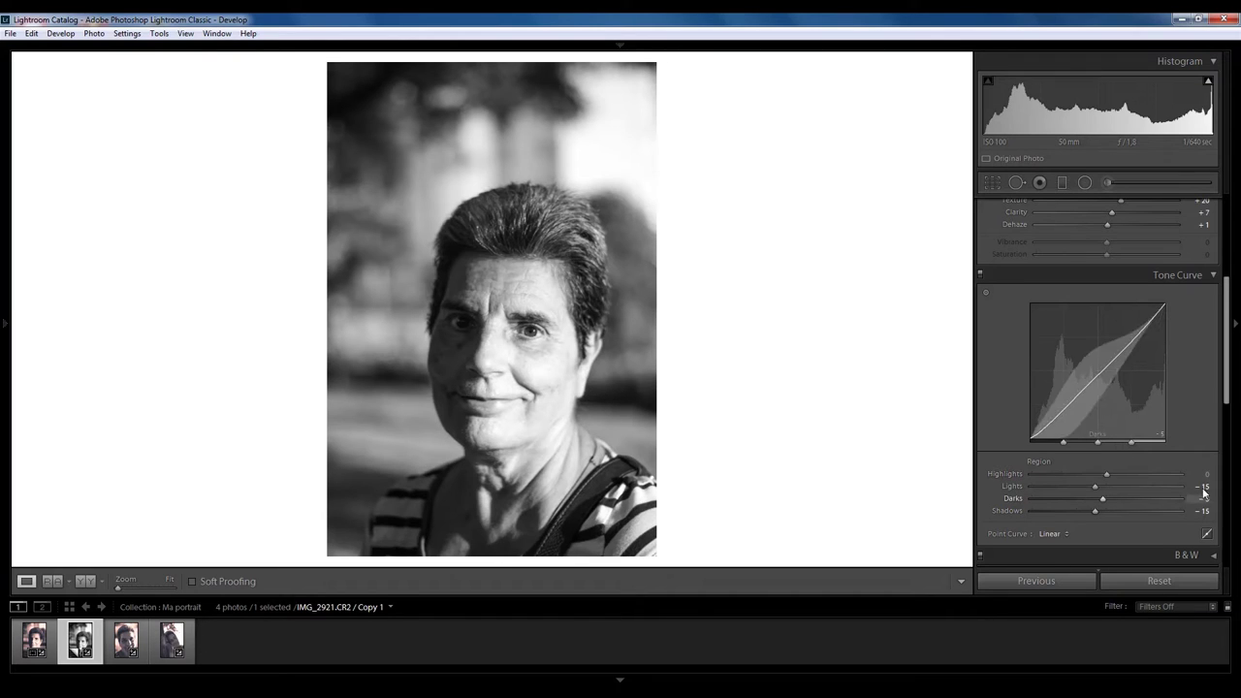
- Add shadow, midtone and highlight points to the RGB point curve and raise its black end point for faded blacks
{"action": "left_click", "coordinate": [1206, 534]}
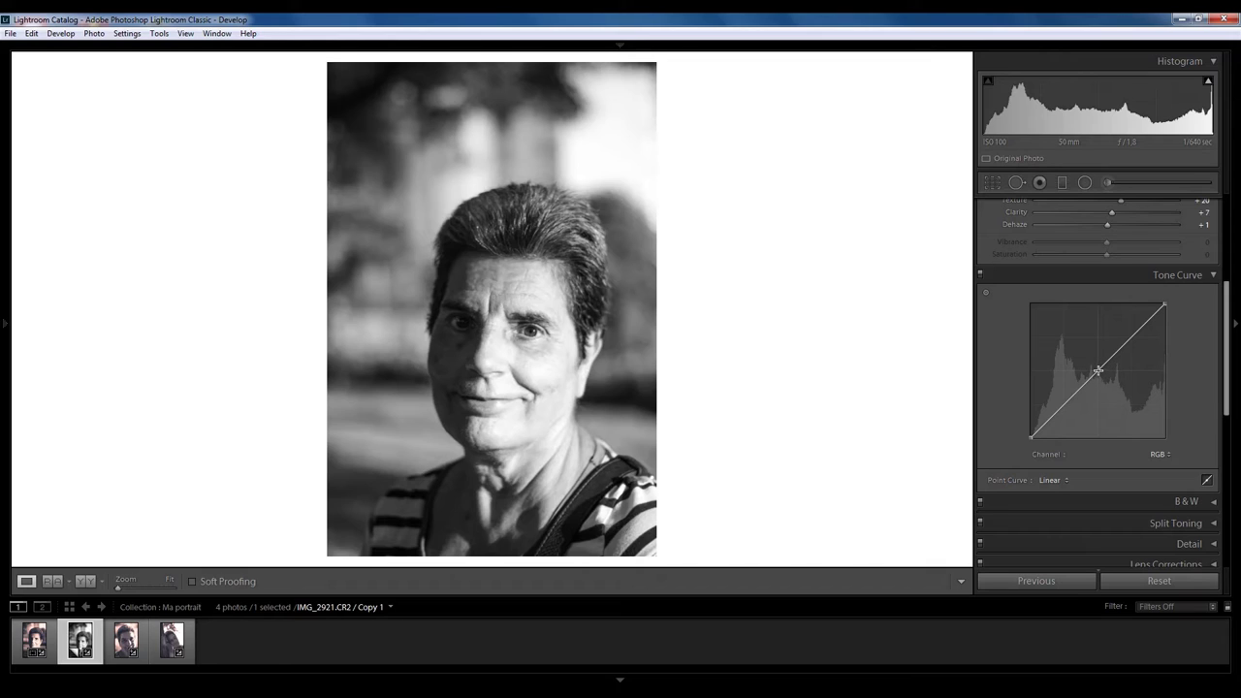
{"action": "left_click", "coordinate": [1098, 370]}
{"action": "left_click", "coordinate": [1131, 338]}
{"action": "left_click", "coordinate": [1063, 404]}
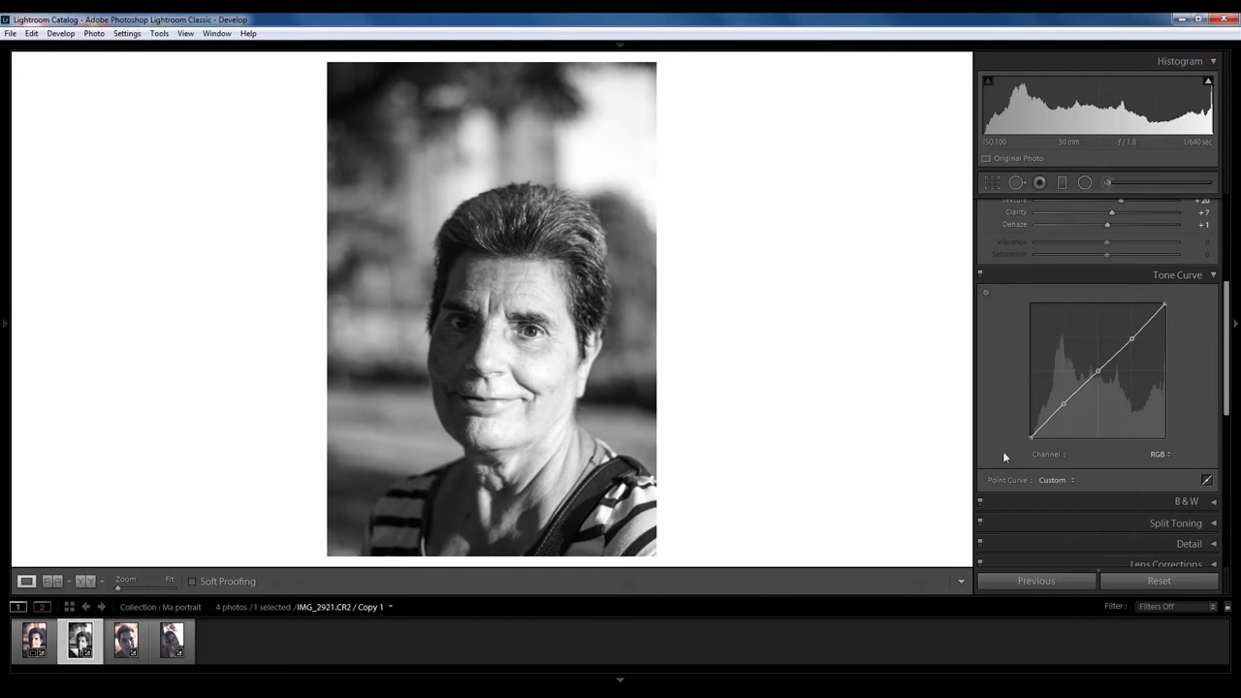
{"action": "left_click_drag", "start_coordinate": [1031, 433], "coordinate": [1031, 423]}
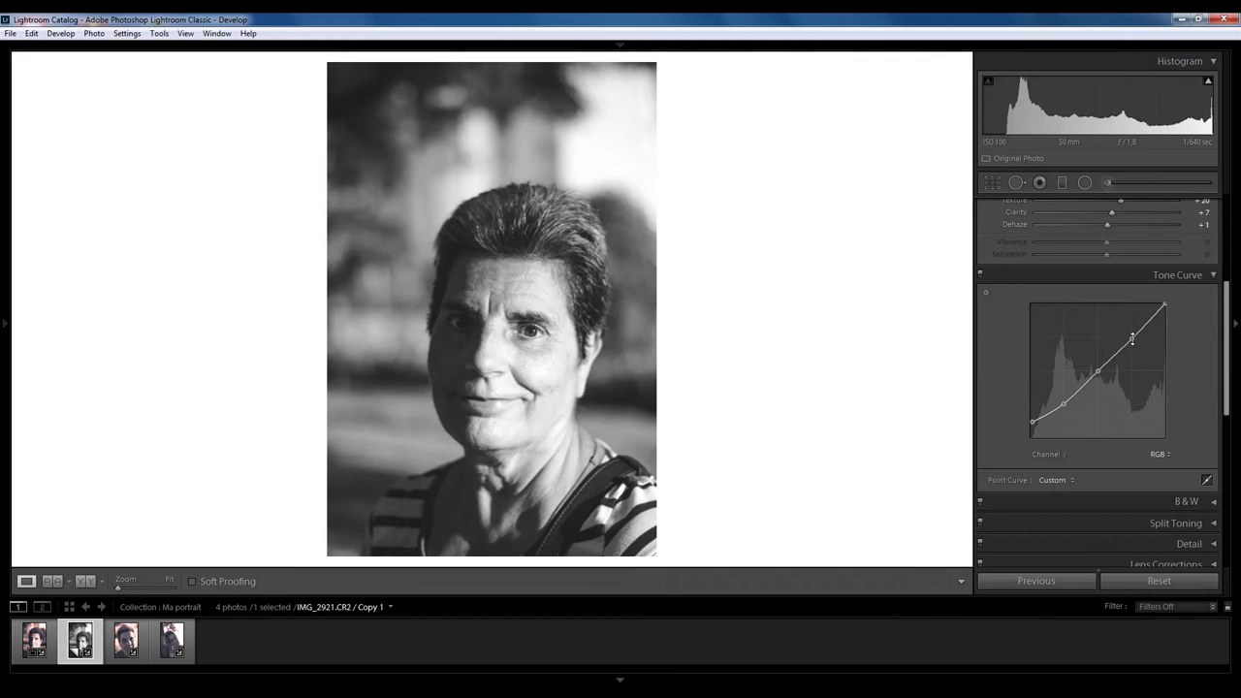
- Try a lower white end point on the curve, return it to 100% output, and raise the highlight point slightly
{"action": "mouse_move", "coordinate": [1164, 302]}
{"action": "left_click_drag", "start_coordinate": [1165, 301], "coordinate": [1164, 322]}
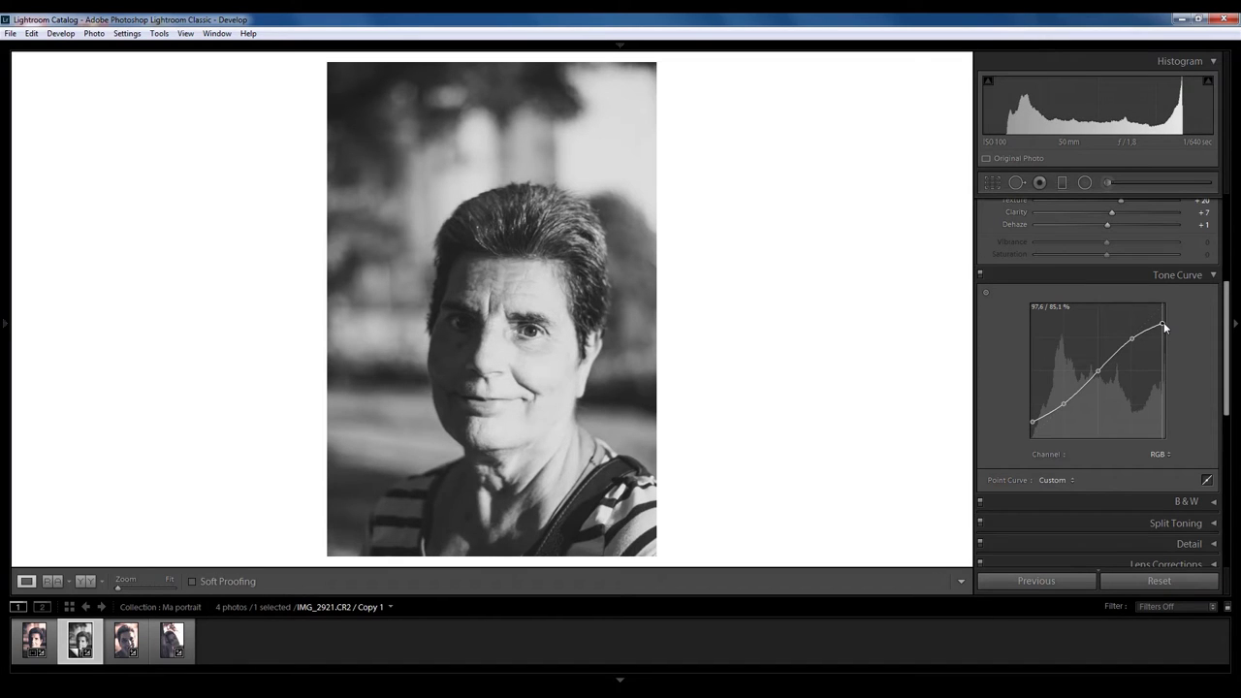
{"action": "left_click_drag", "start_coordinate": [1163, 324], "coordinate": [1167, 288]}
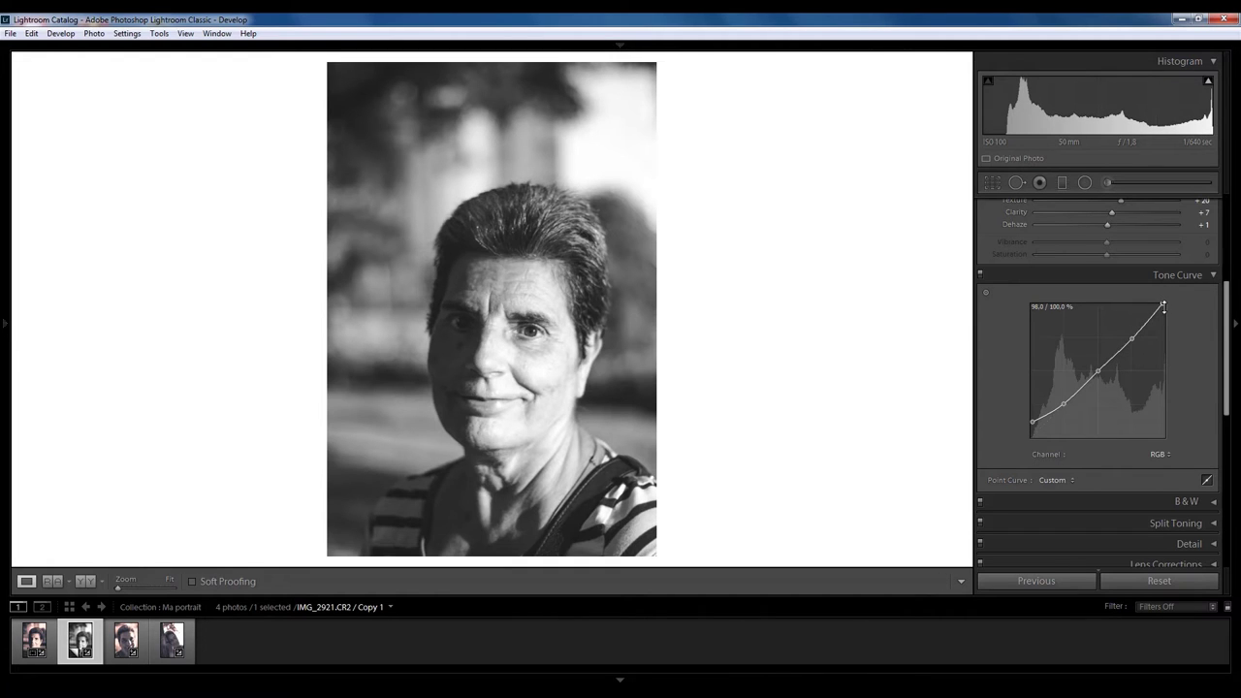
{"action": "left_click_drag", "start_coordinate": [1130, 337], "coordinate": [1130, 333]}
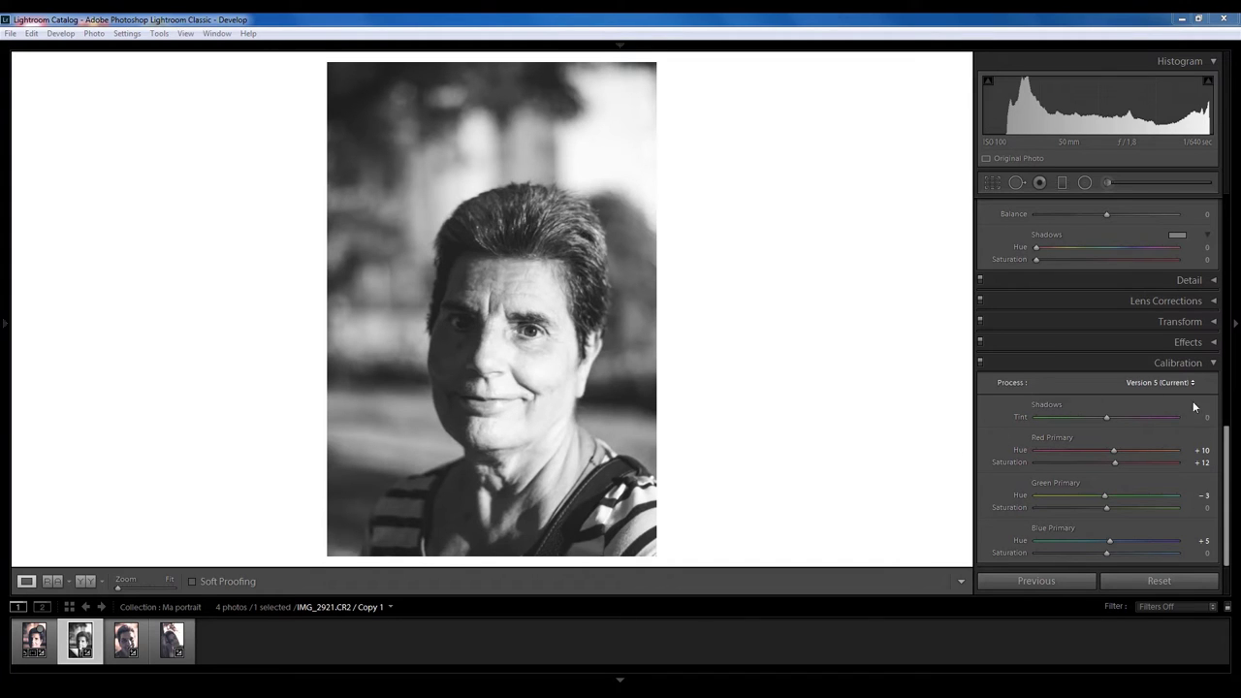
- Turn on the Black & White Mix adjustments for the portrait
{"action": "left_click_drag", "start_coordinate": [1226, 426], "coordinate": [1227, 281]}
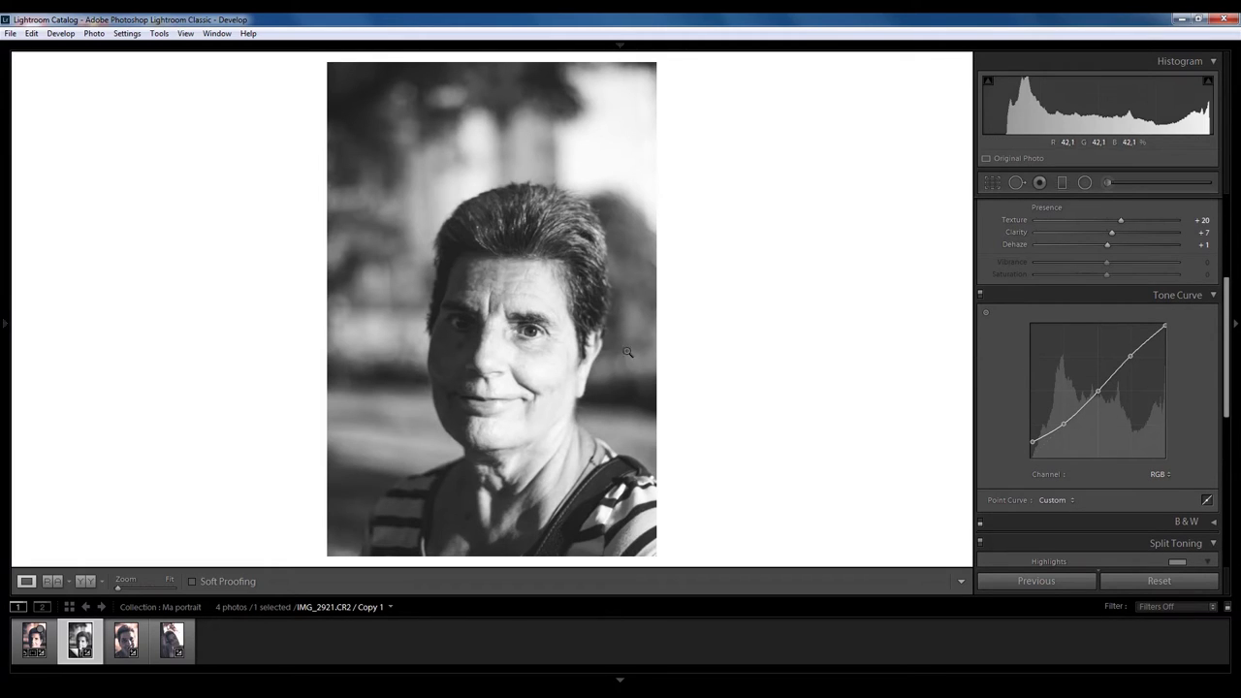
{"action": "scroll", "coordinate": [1180, 388], "scroll_direction": "down", "scroll_amount": 3}
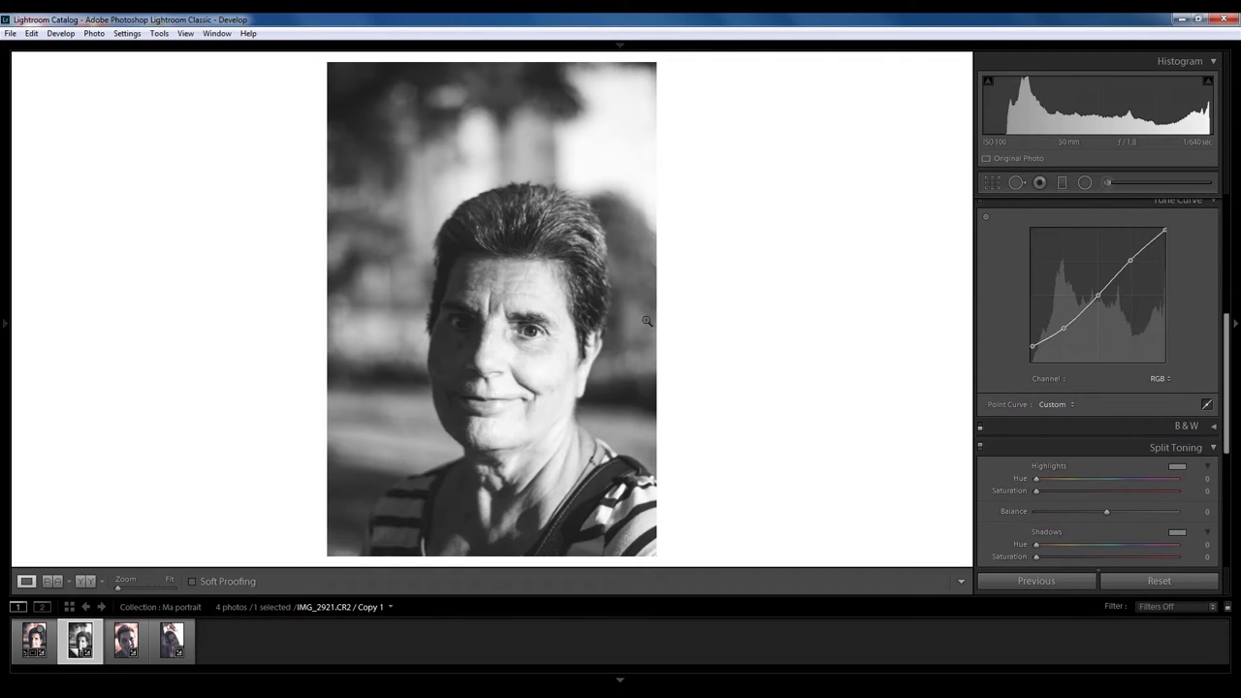
{"action": "left_click", "coordinate": [1212, 448]}
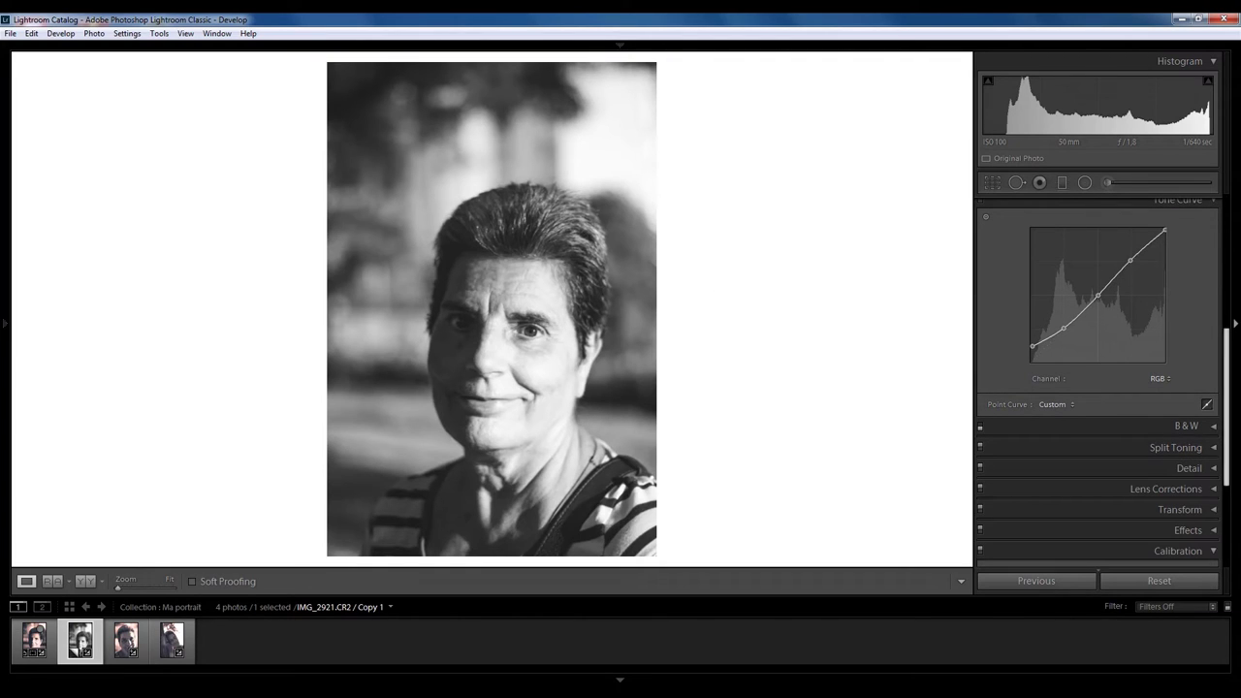
{"action": "left_click", "coordinate": [1215, 424]}
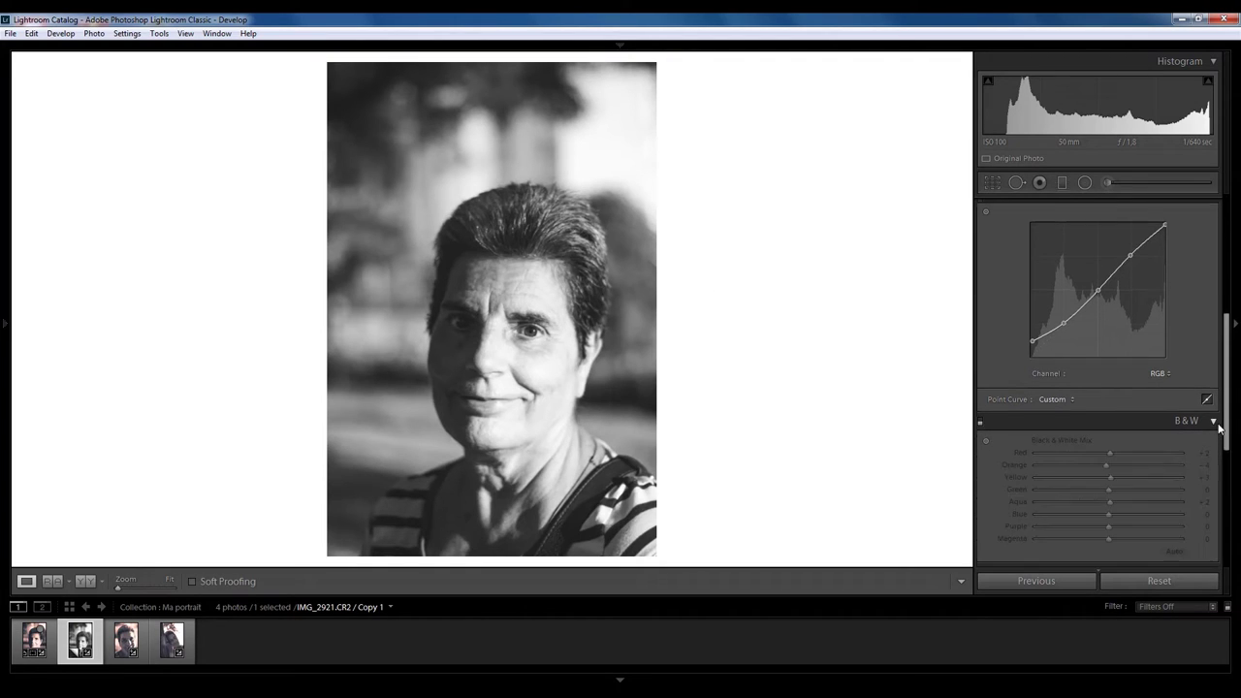
{"action": "left_click", "coordinate": [980, 423]}
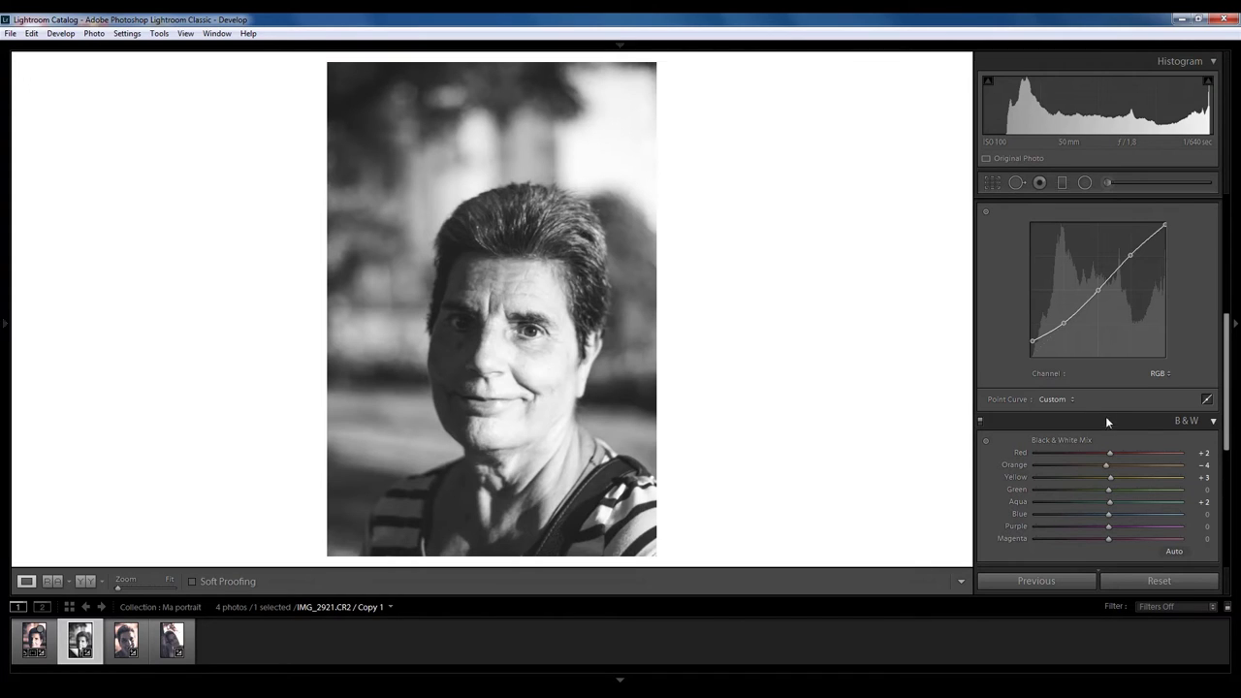
- Try strongly darkened color channels in the Black & White Mix and settle on Red +1, Orange +2 and Yellow 0
{"action": "left_click_drag", "start_coordinate": [1106, 464], "coordinate": [997, 451]}
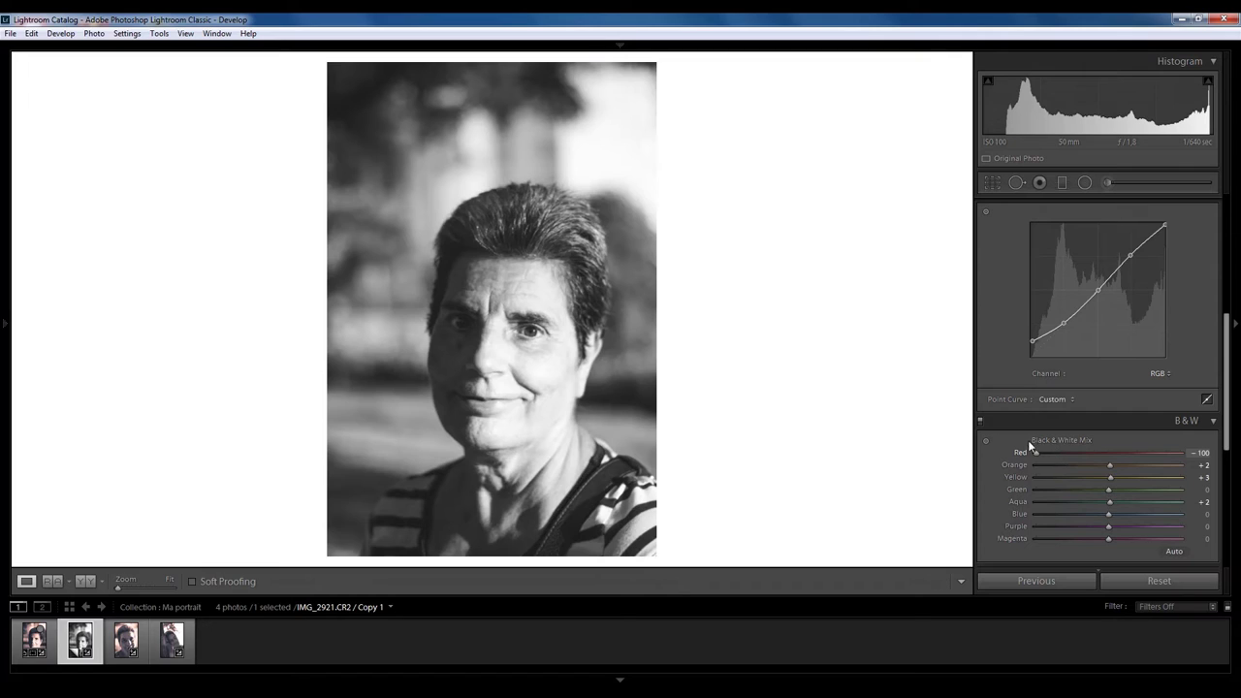
{"action": "double_click", "coordinate": [1108, 446]}
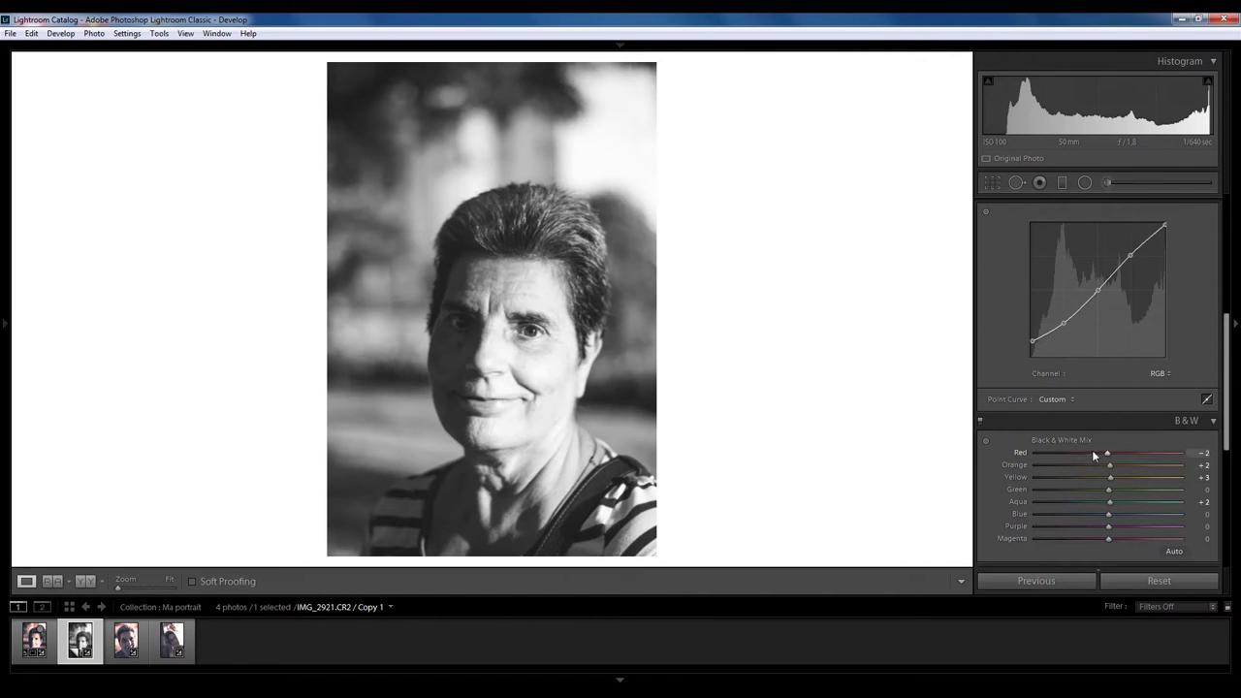
{"action": "left_click_drag", "start_coordinate": [1091, 452], "coordinate": [1110, 479]}
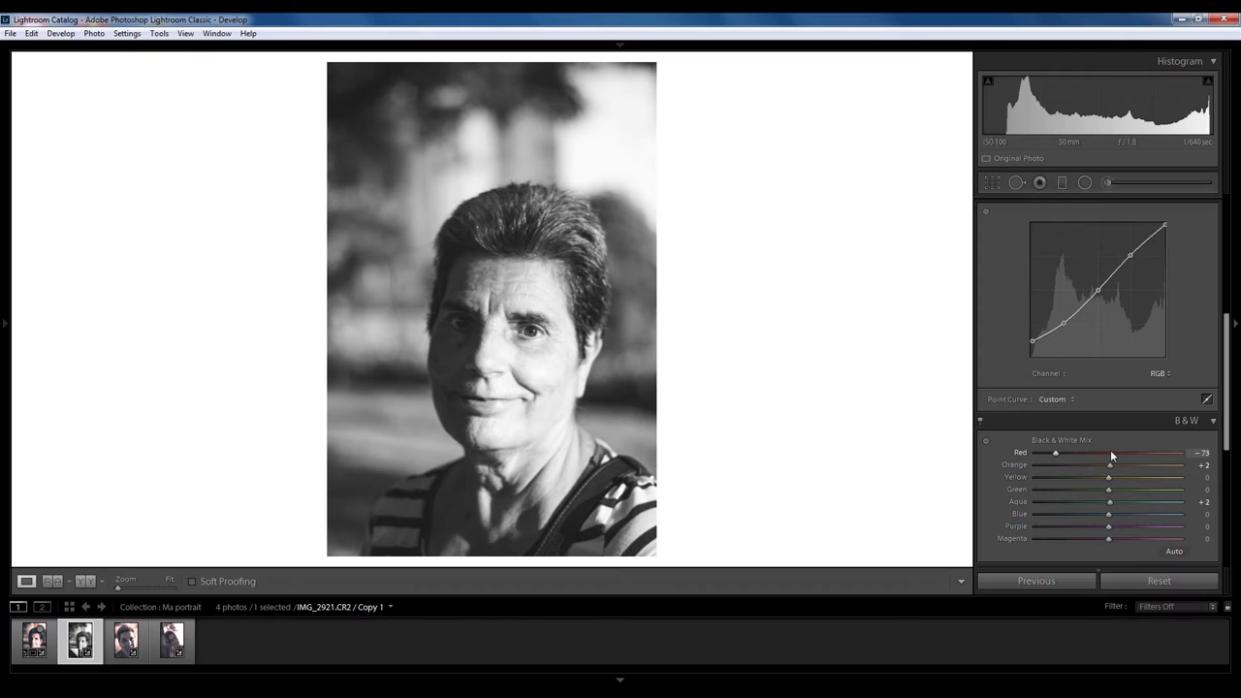
{"action": "left_click", "coordinate": [1109, 450]}
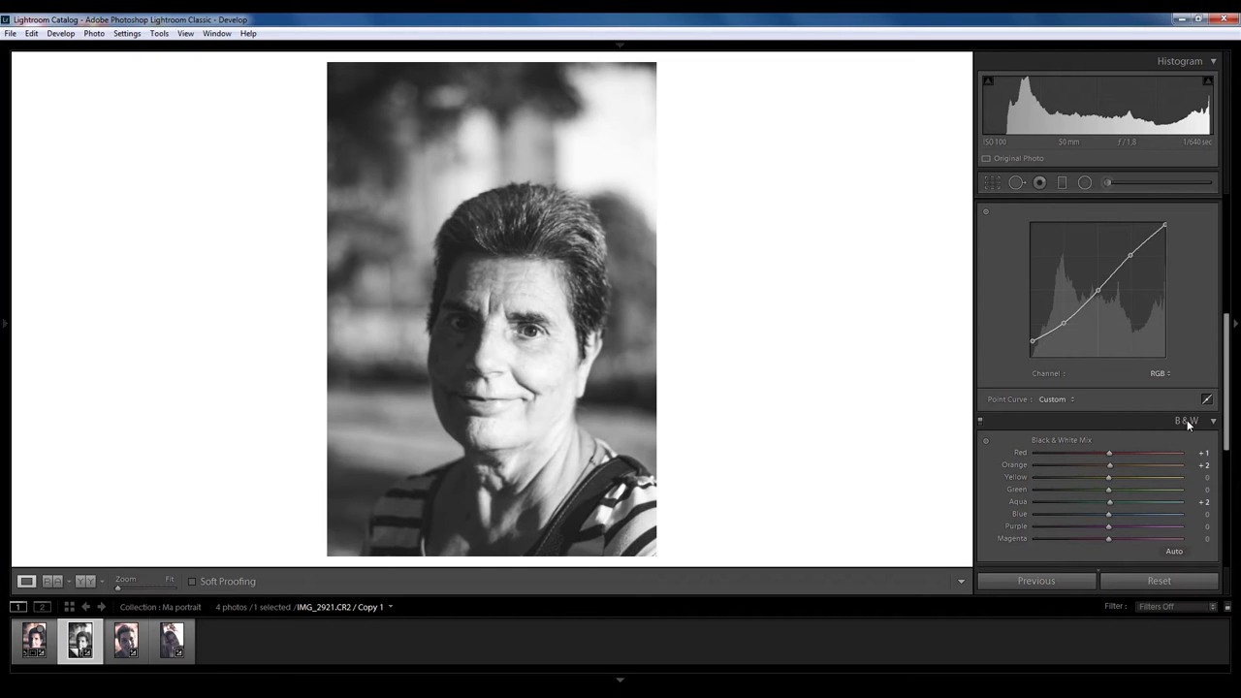
{"action": "left_click", "coordinate": [1212, 421]}
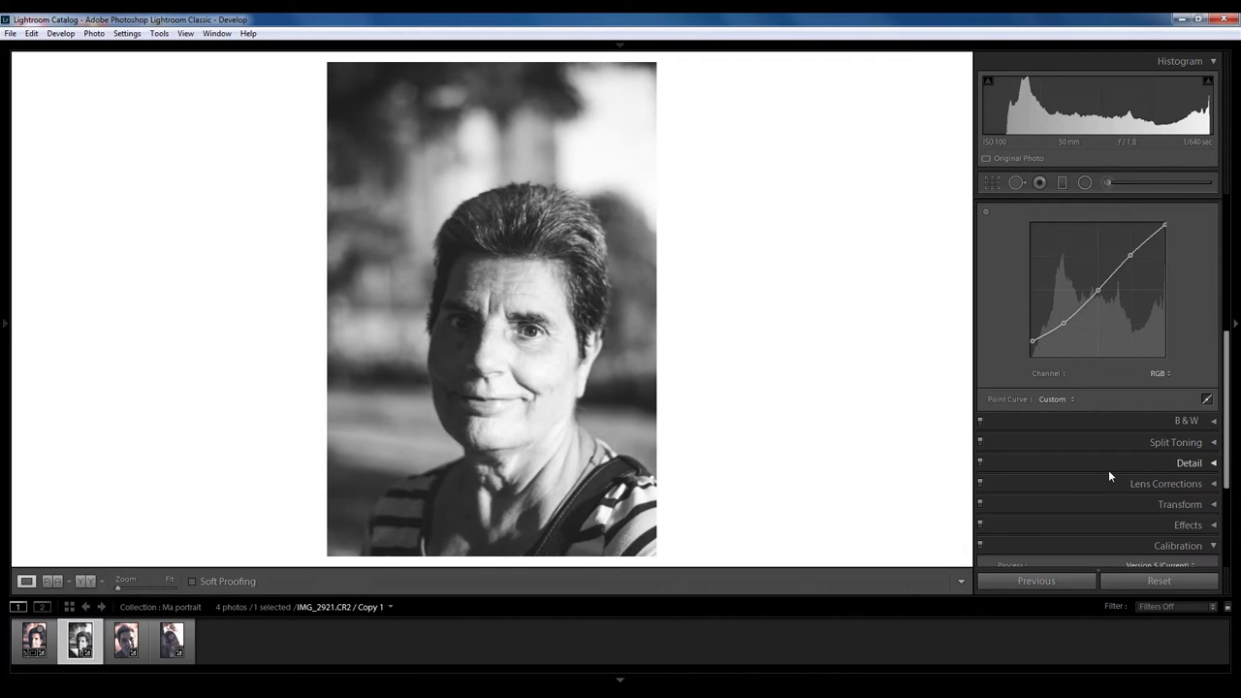
- Preview warm split-toning colors for the highlights at full strength and set the highlight Hue to 25
{"action": "left_click", "coordinate": [1214, 442]}
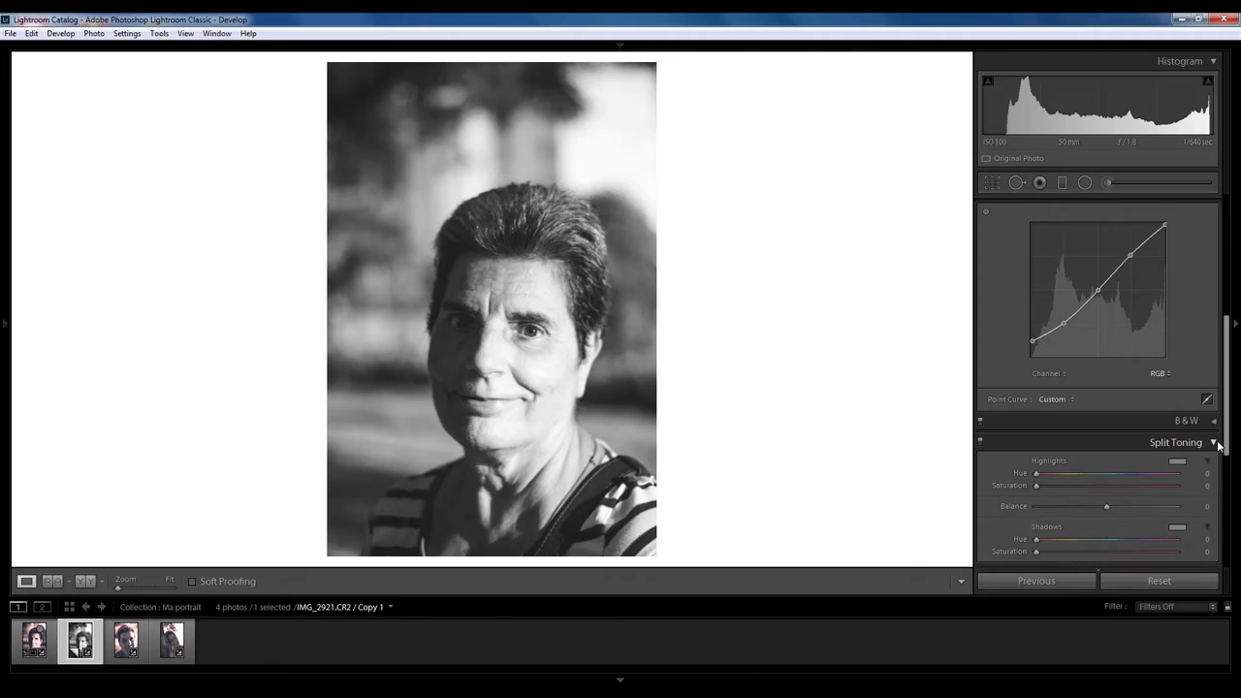
{"action": "scroll", "coordinate": [1217, 444], "scroll_direction": "down", "scroll_amount": 2}
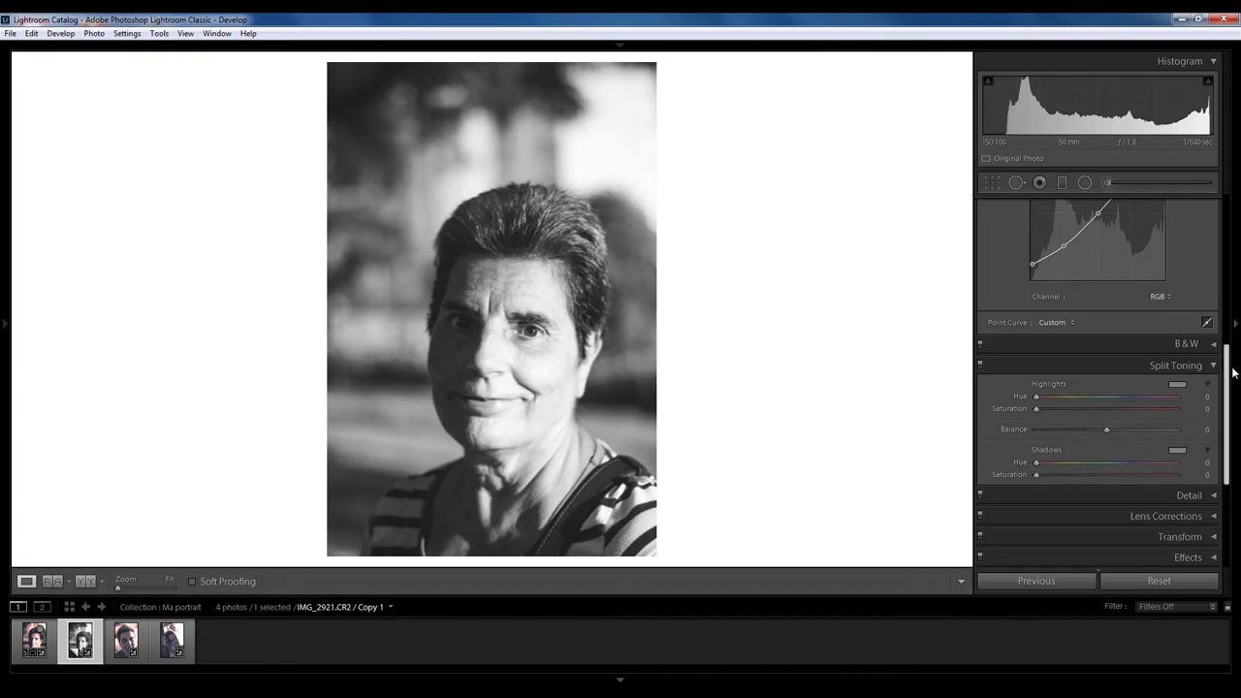
{"action": "left_click", "coordinate": [1034, 396], "text": "alt"}
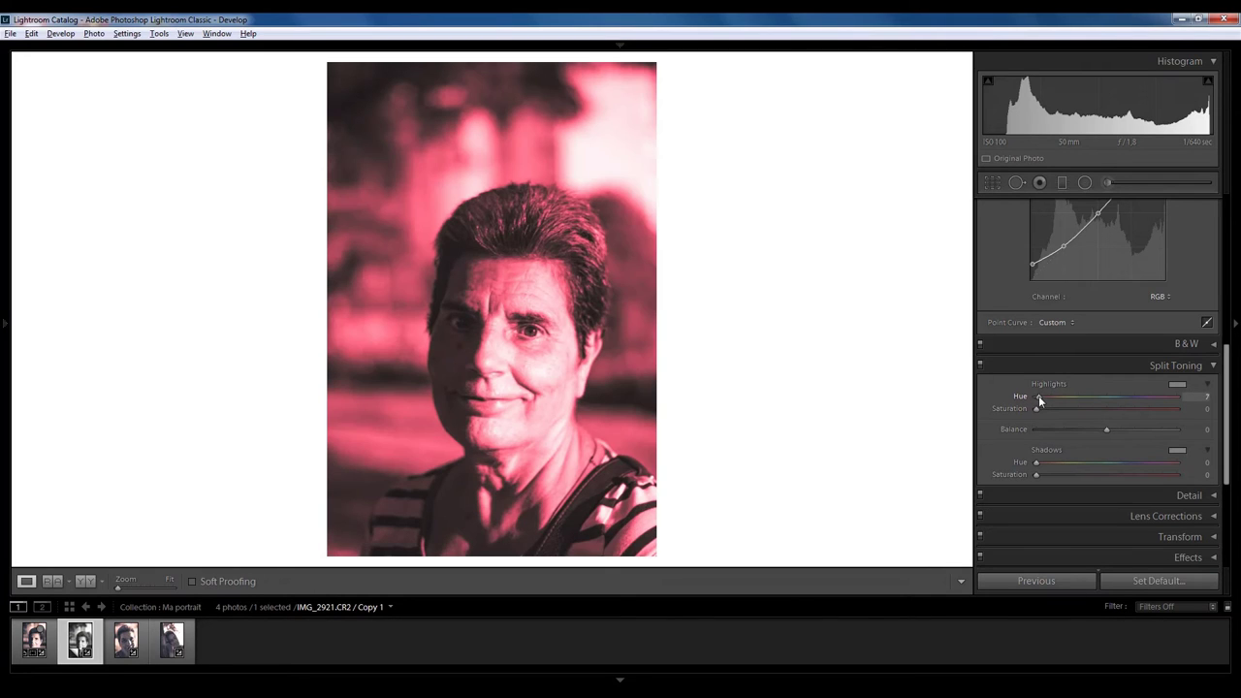
{"action": "mouse_move", "coordinate": [1038, 395]}
{"action": "left_mouse_down"}
{"action": "mouse_move", "coordinate": [1152, 396]}
{"action": "mouse_move", "coordinate": [1042, 395]}
{"action": "mouse_move", "coordinate": [1063, 396]}
{"action": "mouse_move", "coordinate": [1052, 399]}
{"action": "left_mouse_up"}
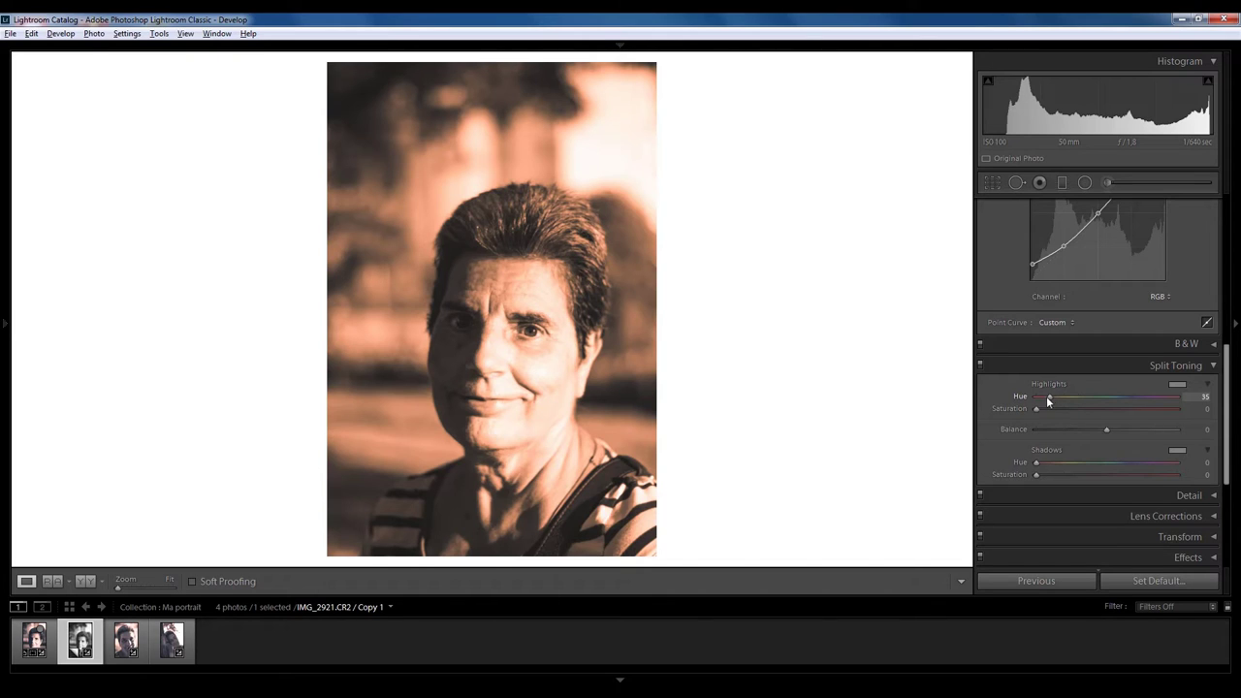
{"action": "mouse_move", "coordinate": [1047, 398]}
{"action": "left_mouse_down"}
{"action": "mouse_move", "coordinate": [1031, 402]}
{"action": "mouse_move", "coordinate": [1042, 395]}
{"action": "left_mouse_up"}
{"action": "left_click_drag", "start_coordinate": [1052, 398], "coordinate": [1048, 399]}
- Preview blue split-toning colors for the shadows and set the shadow Hue to 230
{"action": "left_click_drag", "start_coordinate": [1037, 461], "coordinate": [1130, 466]}
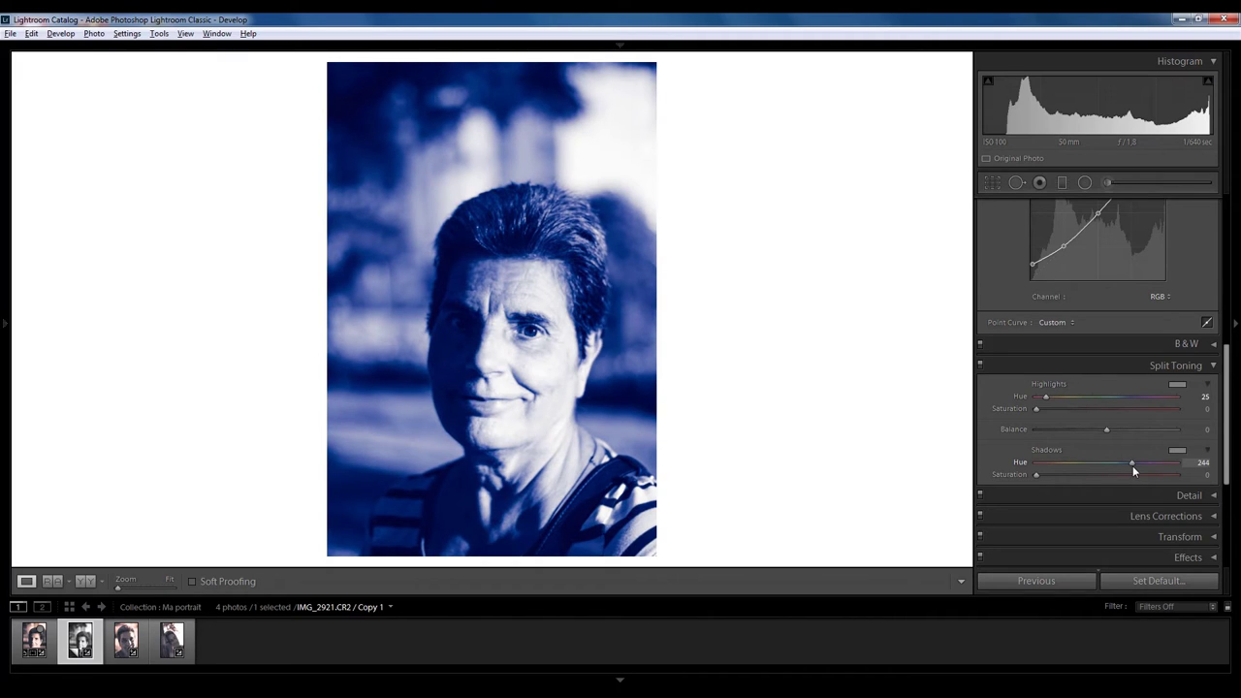
{"action": "left_click_drag", "start_coordinate": [1132, 465], "coordinate": [1125, 467]}
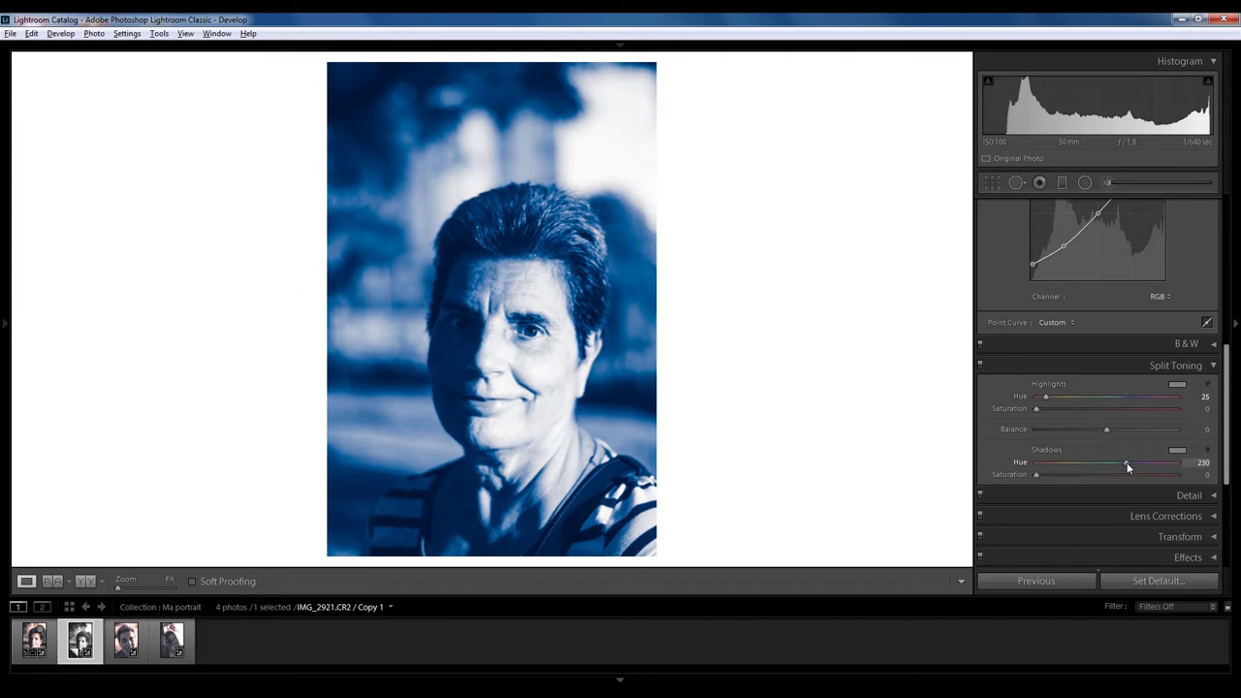
{"action": "left_click_drag", "start_coordinate": [1127, 468], "coordinate": [1126, 466]}
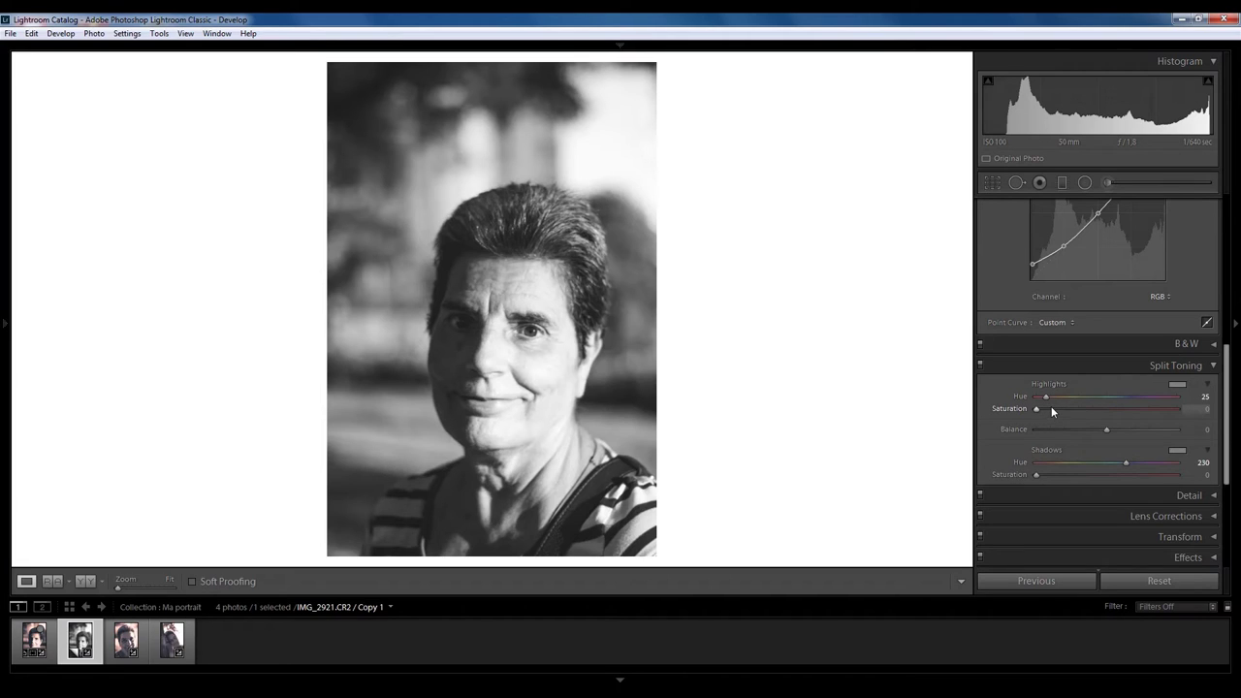
- Set the split-toning highlight Saturation to 60 after trying weaker values
{"action": "left_click_drag", "start_coordinate": [1050, 412], "coordinate": [1054, 414]}
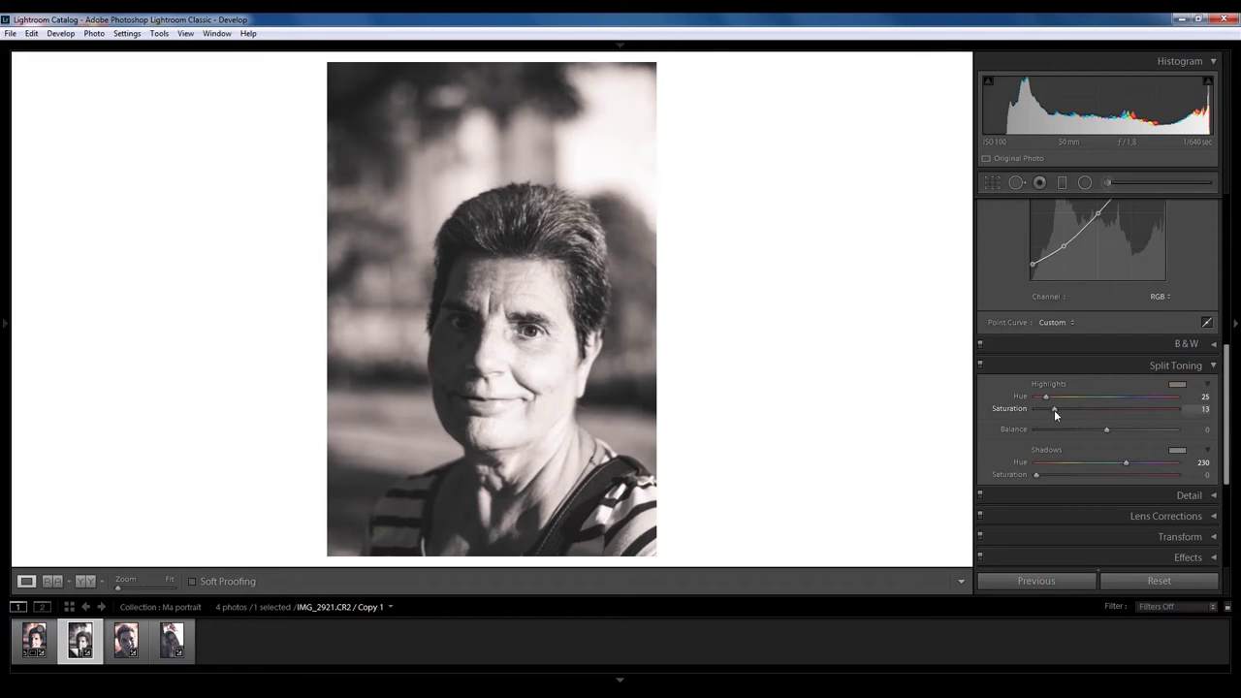
{"action": "left_click_drag", "start_coordinate": [1056, 414], "coordinate": [1057, 415]}
{"action": "left_click", "coordinate": [1108, 409]}
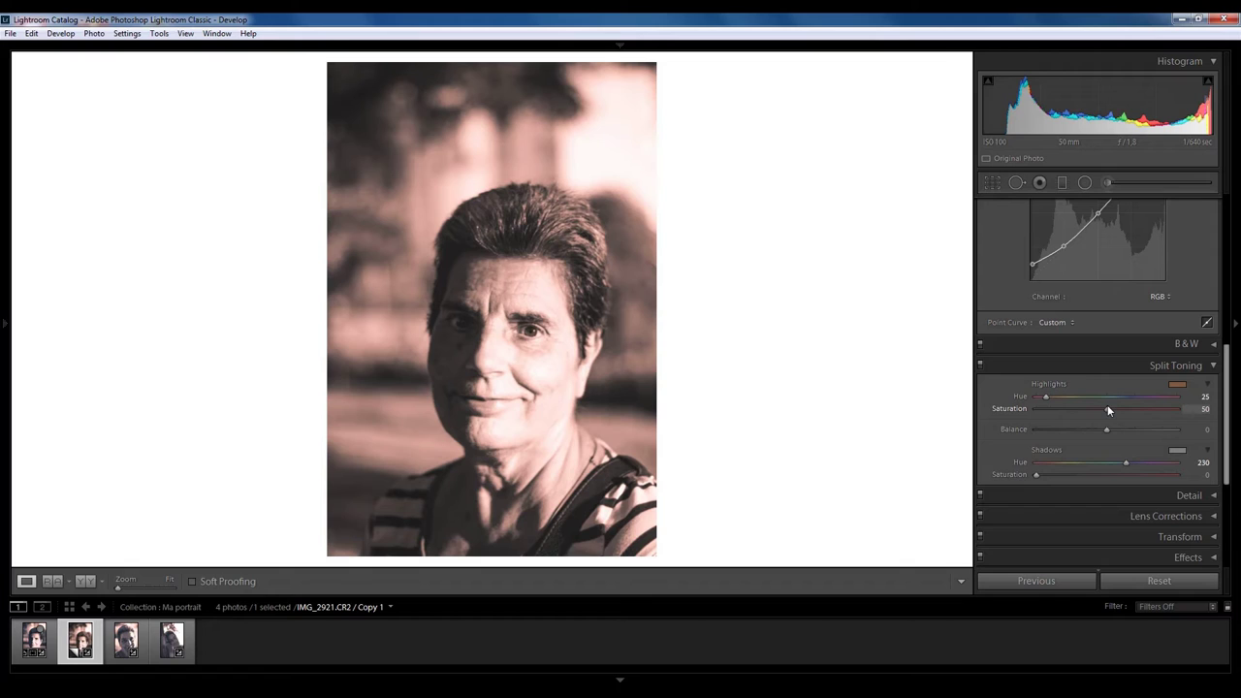
{"action": "left_click_drag", "start_coordinate": [1118, 406], "coordinate": [1120, 407]}
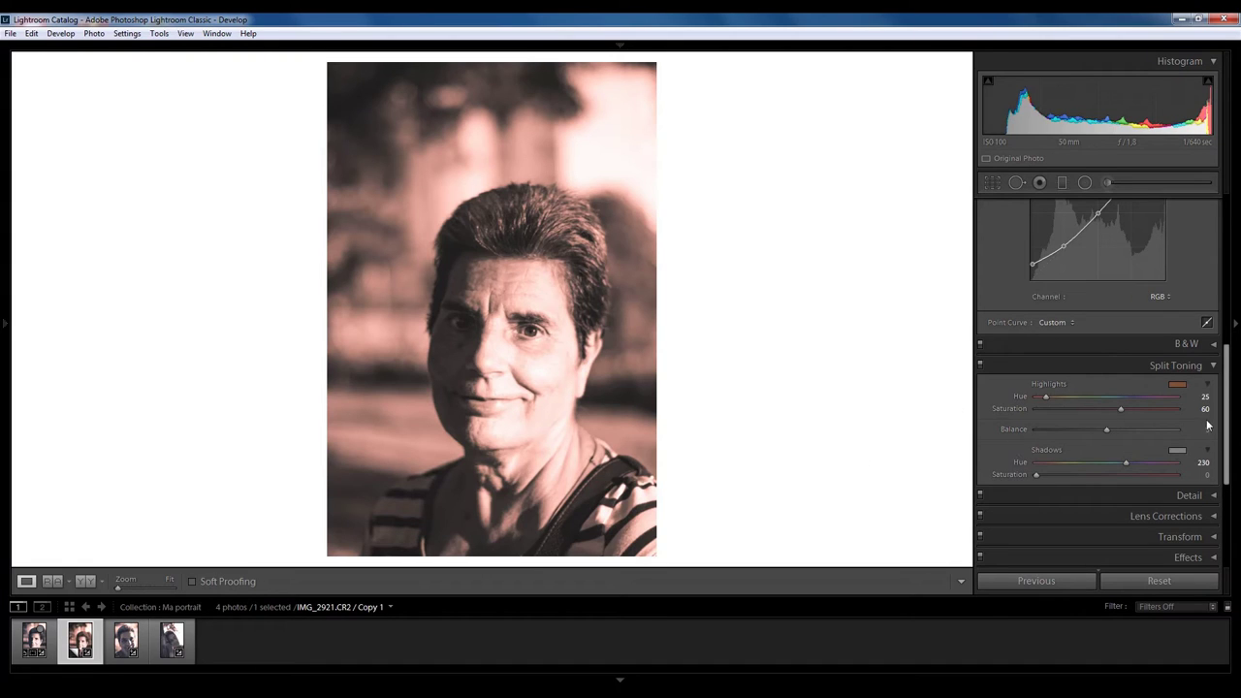
- Set the split-toning shadow Saturation to 25
{"action": "left_click", "coordinate": [1065, 475]}
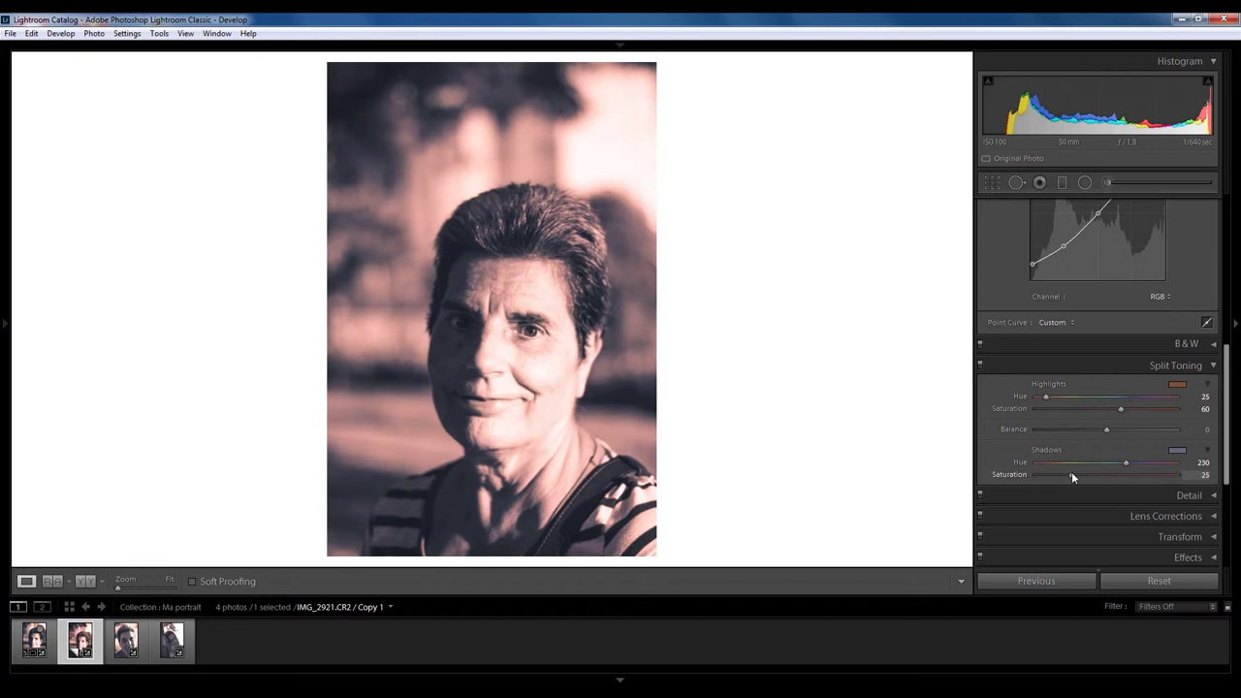
{"action": "left_click_drag", "start_coordinate": [1075, 473], "coordinate": [1078, 473]}
{"action": "left_click_drag", "start_coordinate": [1075, 471], "coordinate": [1071, 471]}
{"action": "scroll", "coordinate": [1135, 309], "scroll_direction": "up", "scroll_amount": 2}
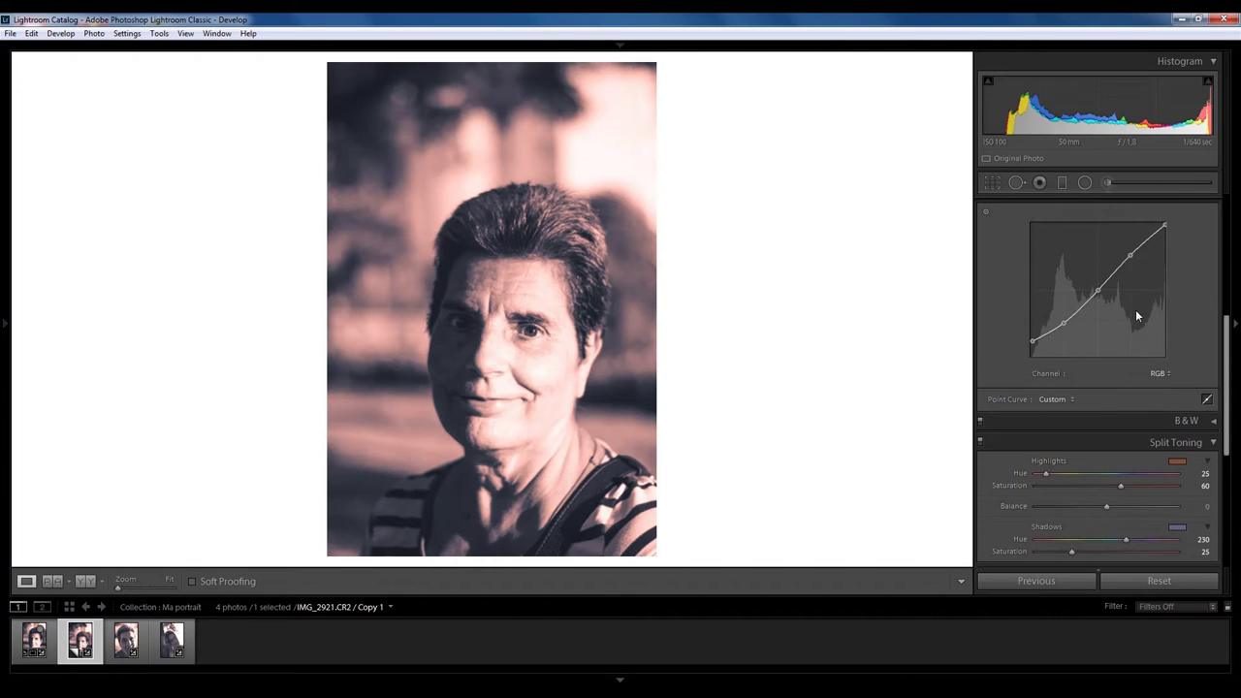
{"action": "left_click", "coordinate": [1217, 421]}
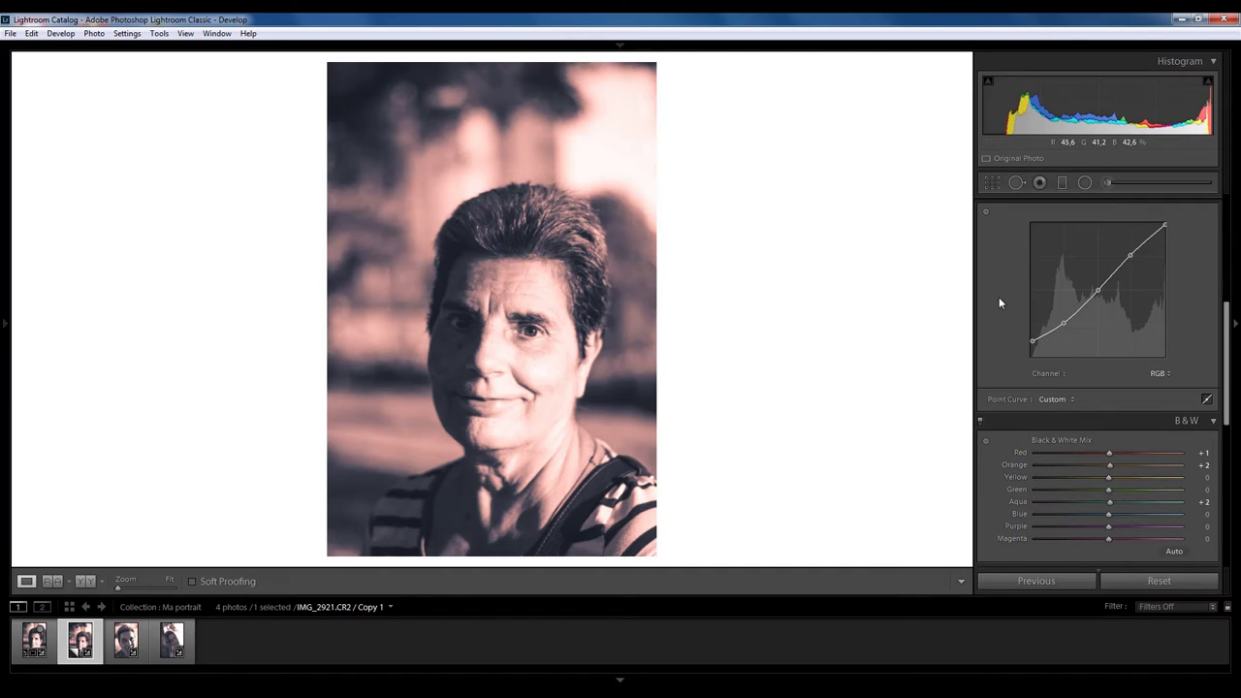
{"action": "left_click", "coordinate": [1214, 420]}
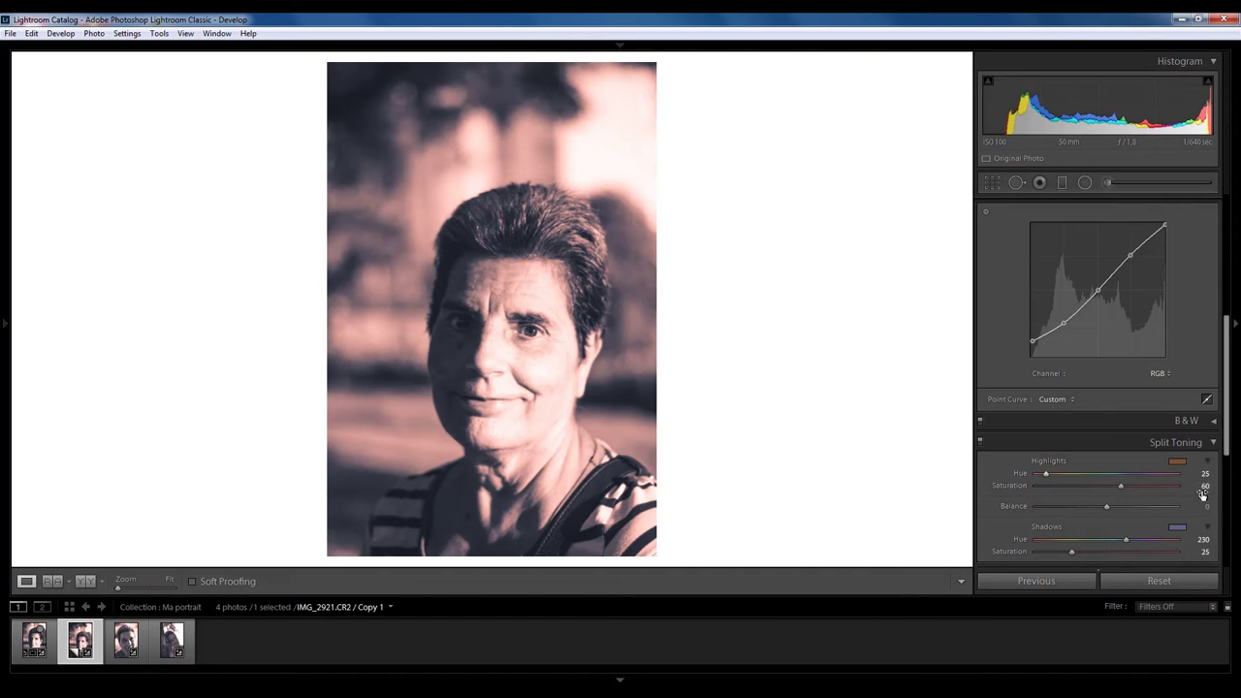
{"action": "scroll", "coordinate": [1202, 495], "scroll_direction": "down", "scroll_amount": 2}
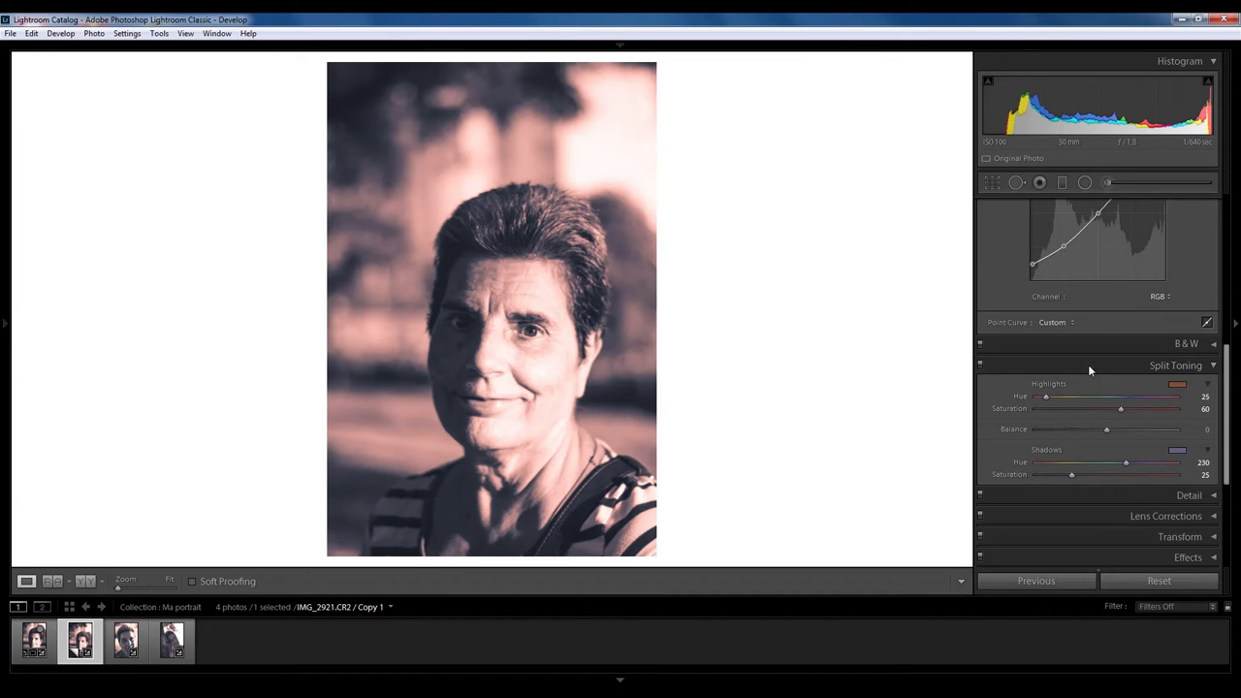
- Try a magenta split-toning highlight color with Hue 302 and Saturation 19, and undo it
{"action": "left_click_drag", "start_coordinate": [1045, 398], "coordinate": [1154, 395]}
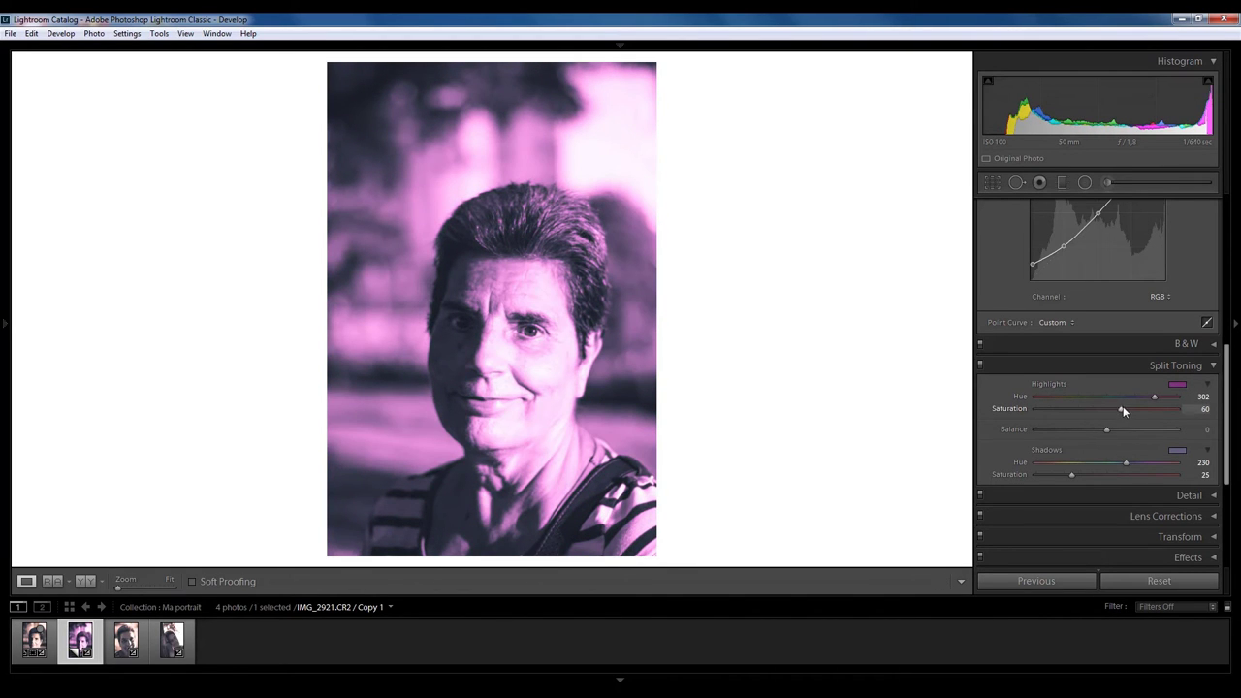
{"action": "left_click_drag", "start_coordinate": [1122, 408], "coordinate": [1064, 412]}
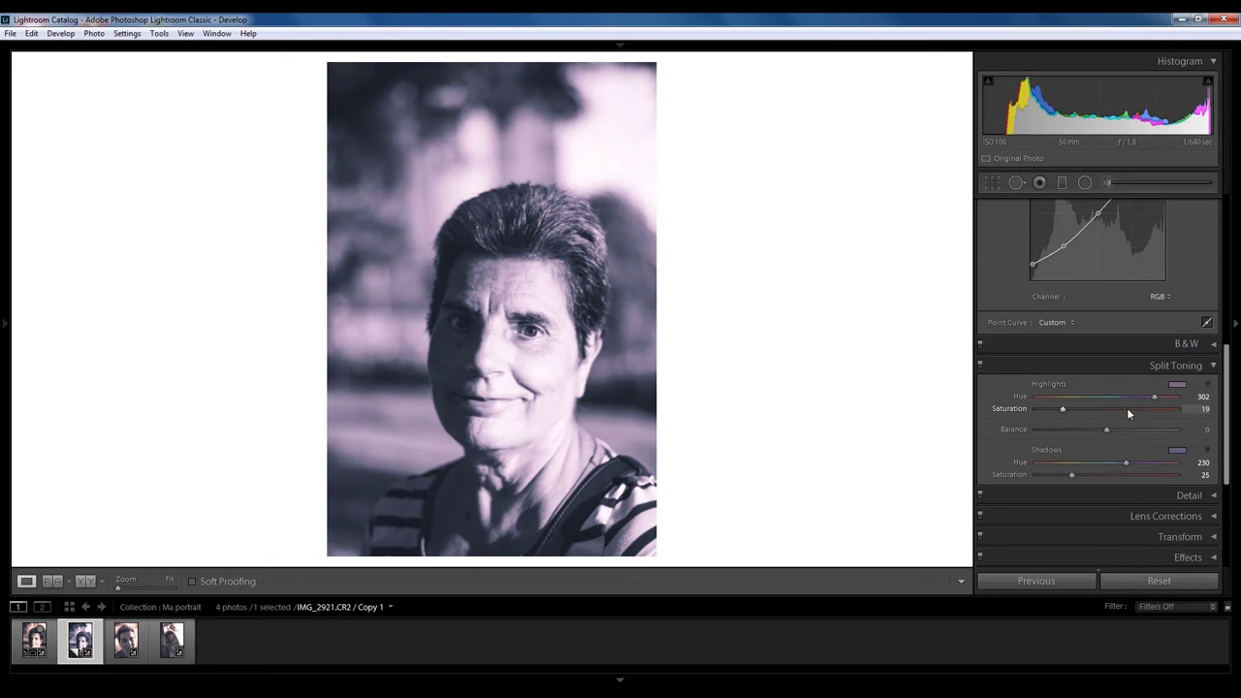
{"action": "key", "text": "ctrl+z"}
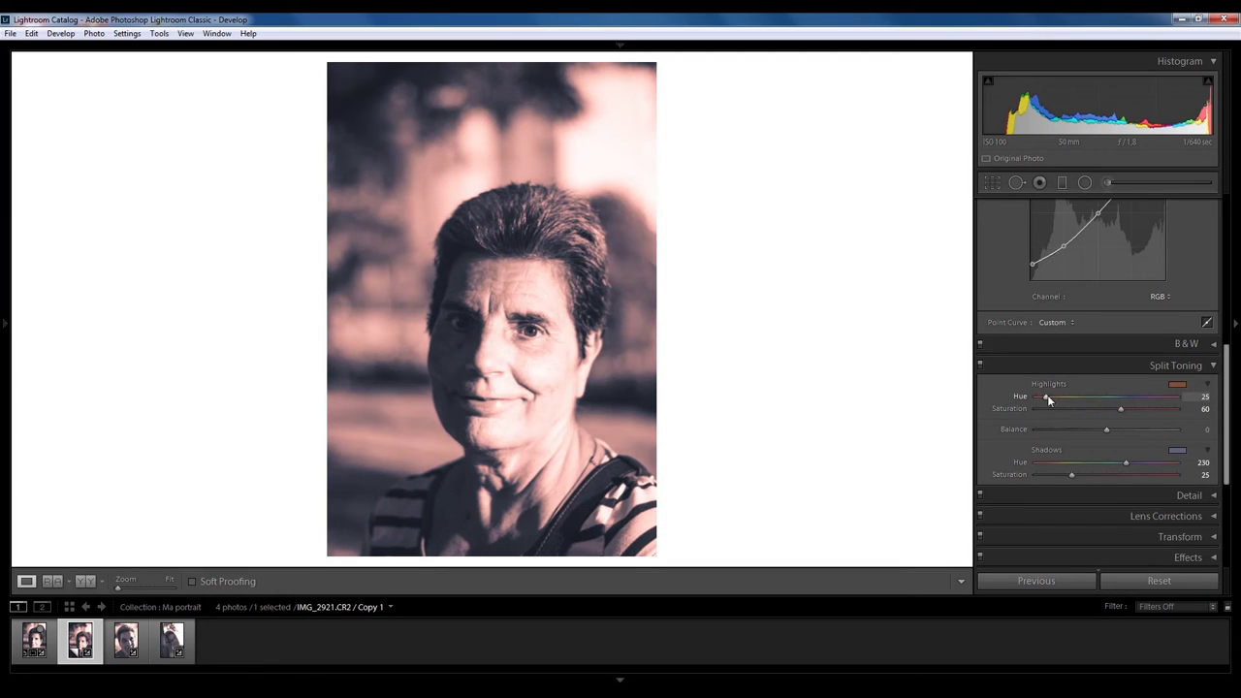
- Set the split-toning highlight Hue to 30
{"action": "left_click_drag", "start_coordinate": [1047, 395], "coordinate": [1047, 397]}
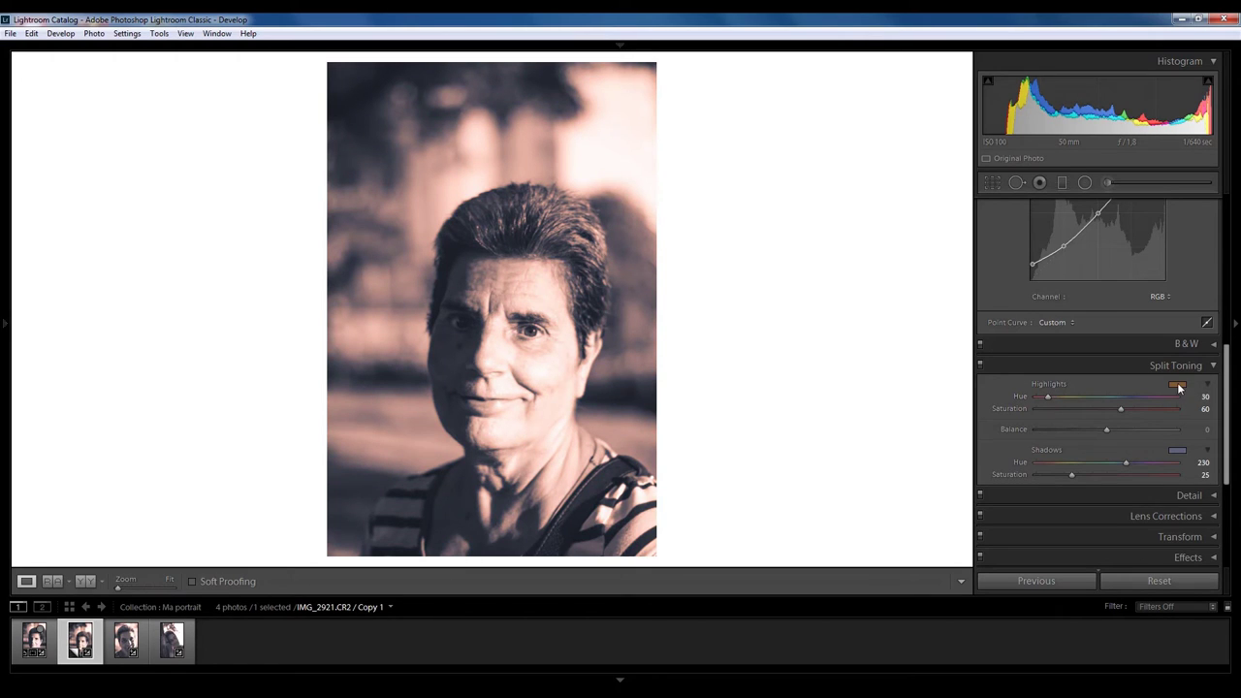
{"action": "scroll", "coordinate": [1173, 445], "scroll_direction": "down", "scroll_amount": 2}
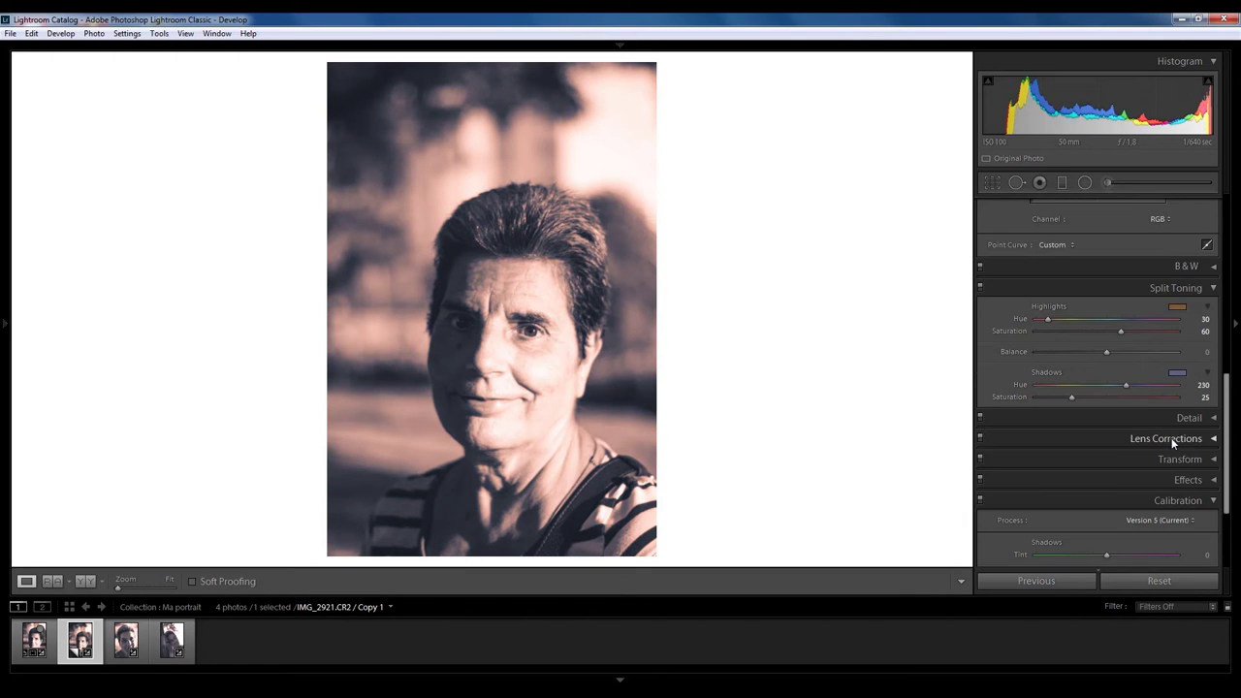
{"action": "left_click", "coordinate": [1214, 289]}
- Try sharpening the portrait with Amount 133 and Masking 84 while viewing the forehead and eyes at 1:1
{"action": "left_click", "coordinate": [1213, 308]}
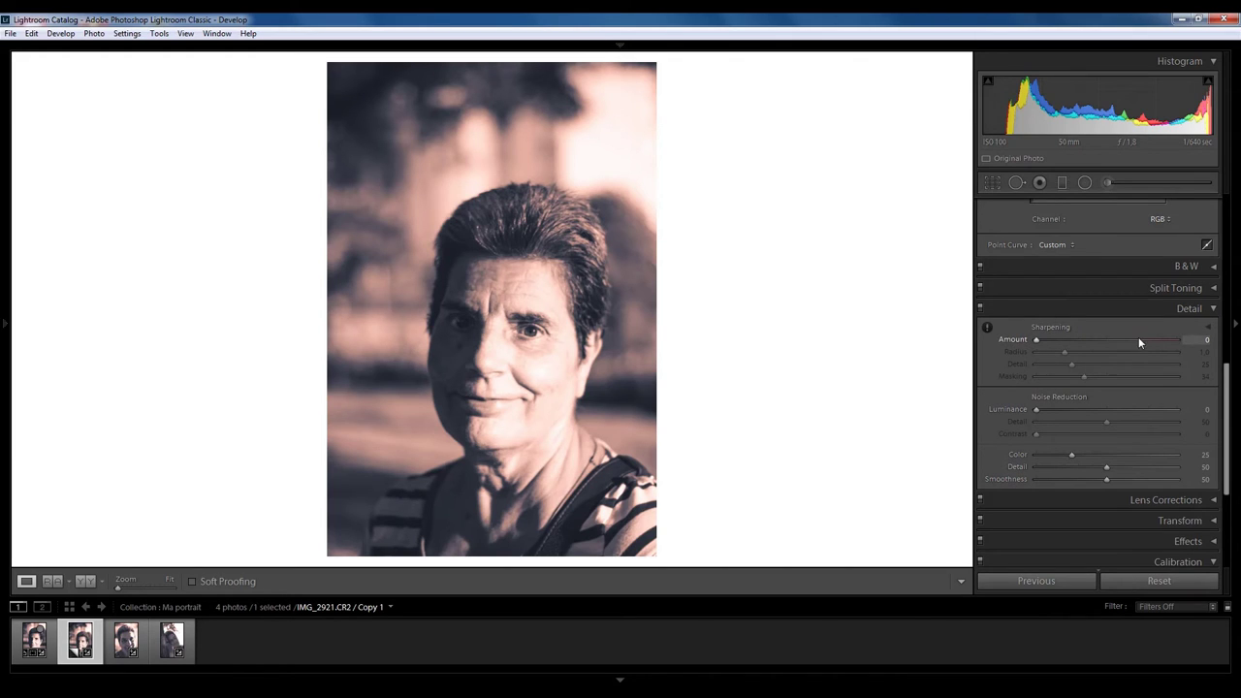
{"action": "left_click", "coordinate": [502, 302]}
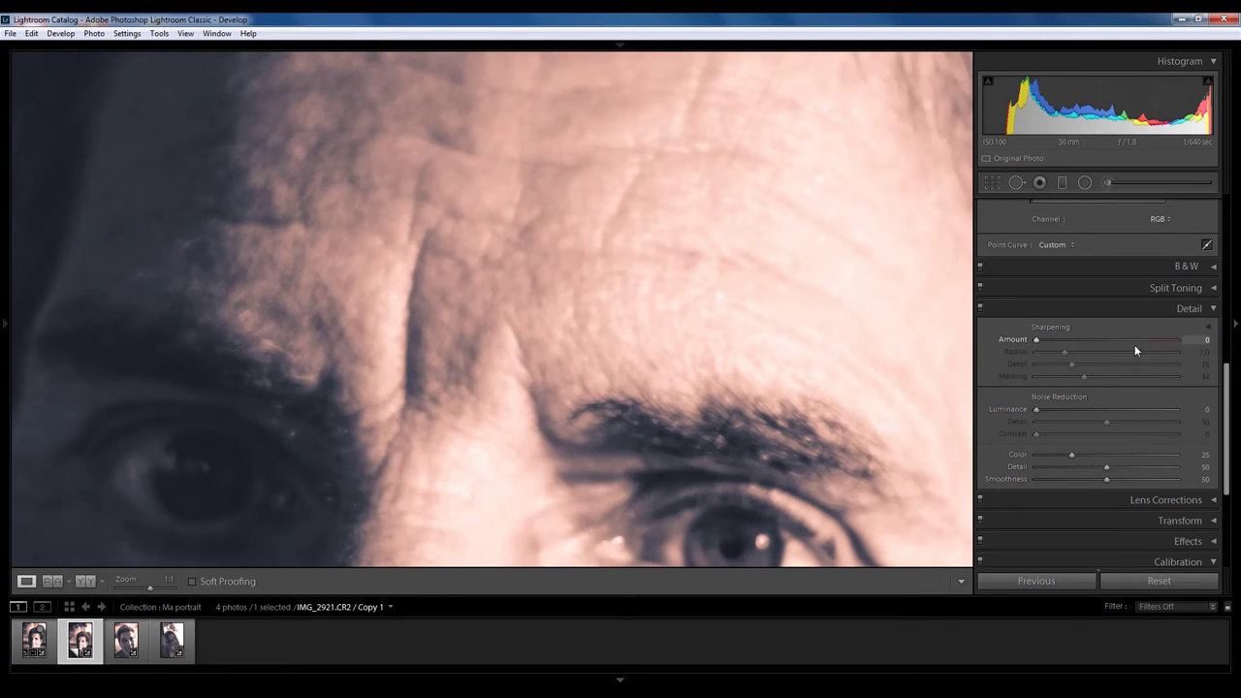
{"action": "left_click_drag", "start_coordinate": [1166, 339], "coordinate": [1162, 339]}
{"action": "left_click_drag", "start_coordinate": [1083, 377], "coordinate": [1152, 379]}
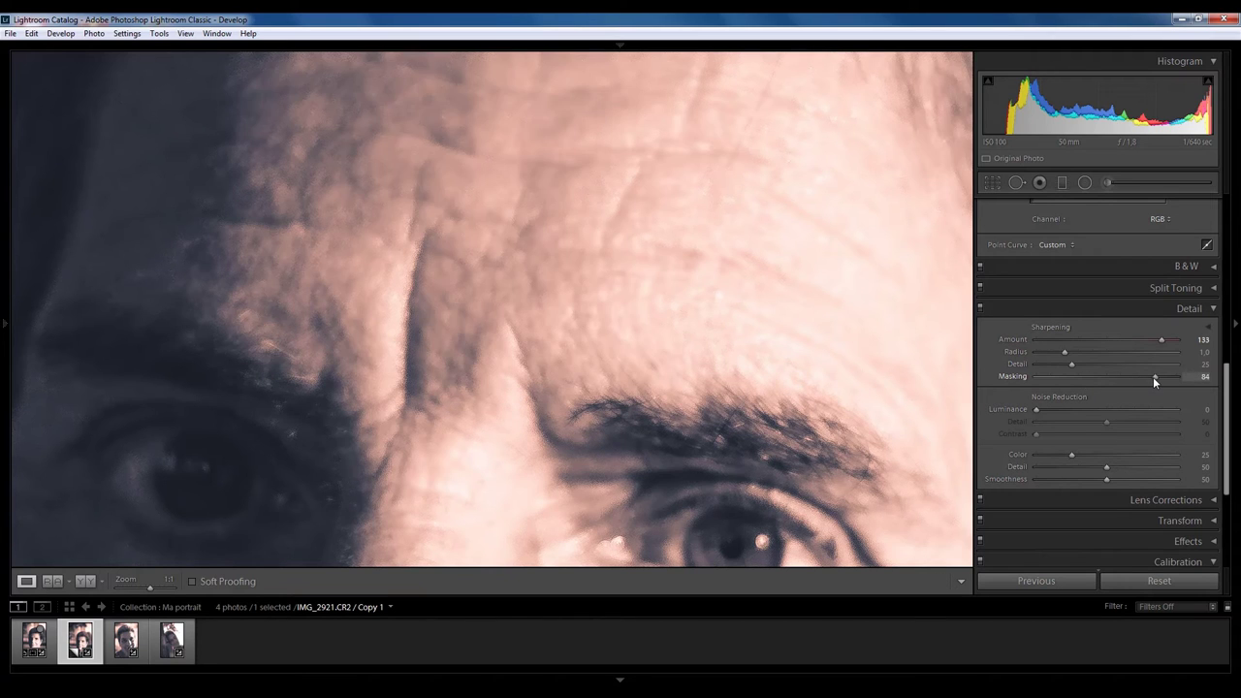
- Return the sharpening Amount to 0 and turn off the Detail adjustments
{"action": "left_click", "coordinate": [1055, 376]}
{"action": "left_click", "coordinate": [1064, 377]}
{"action": "left_click", "coordinate": [1035, 339]}
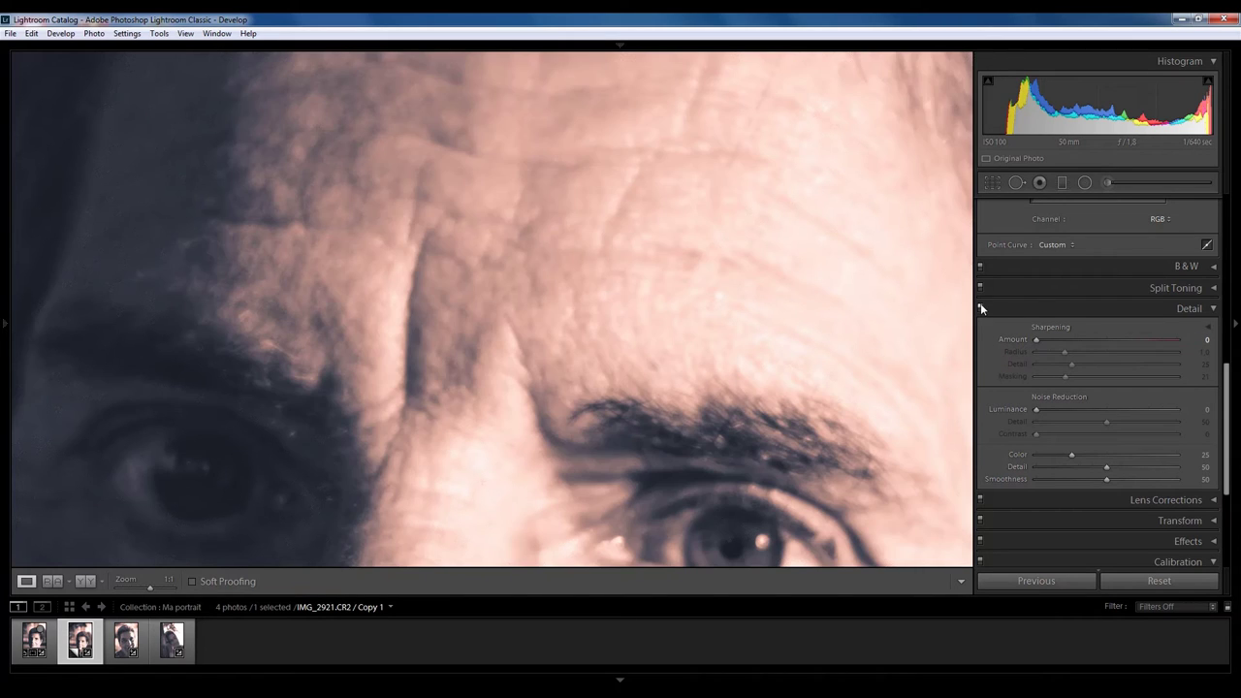
{"action": "left_click", "coordinate": [980, 308]}
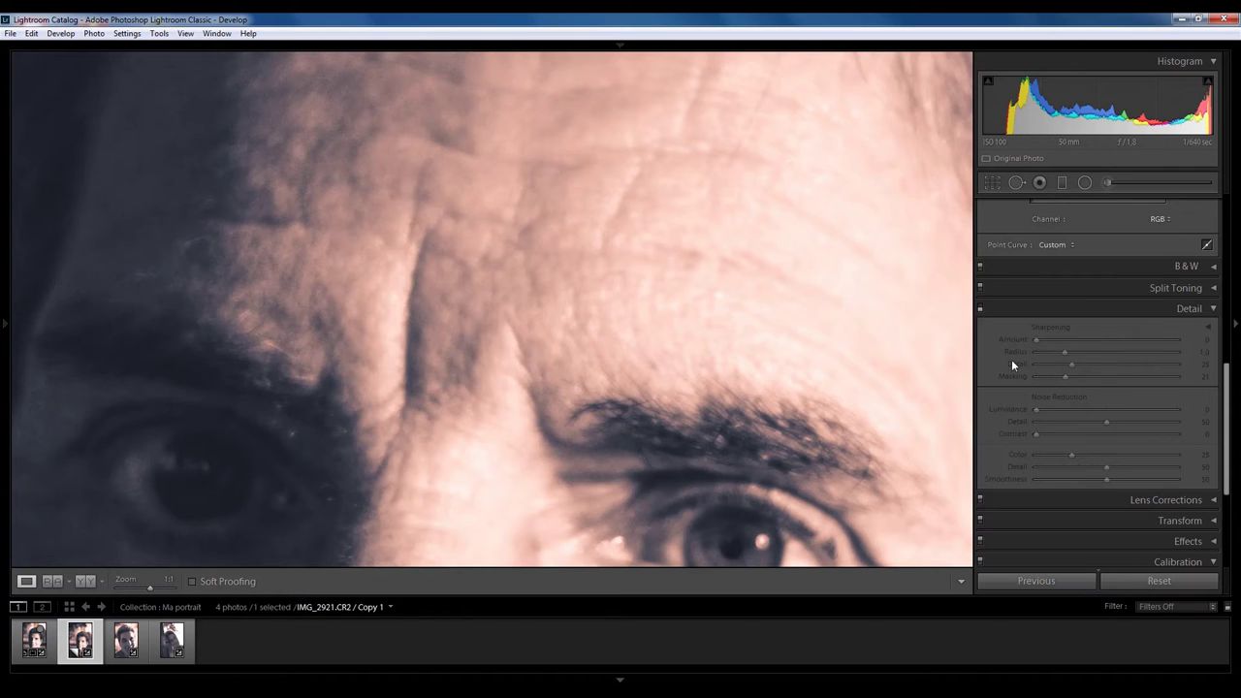
- Try the Canon EF 50mm f/1.8 STM lens profile correction on the whole photo with an increased Distortion amount, and disable it
{"action": "left_click", "coordinate": [1213, 308]}
{"action": "left_click", "coordinate": [1211, 329]}
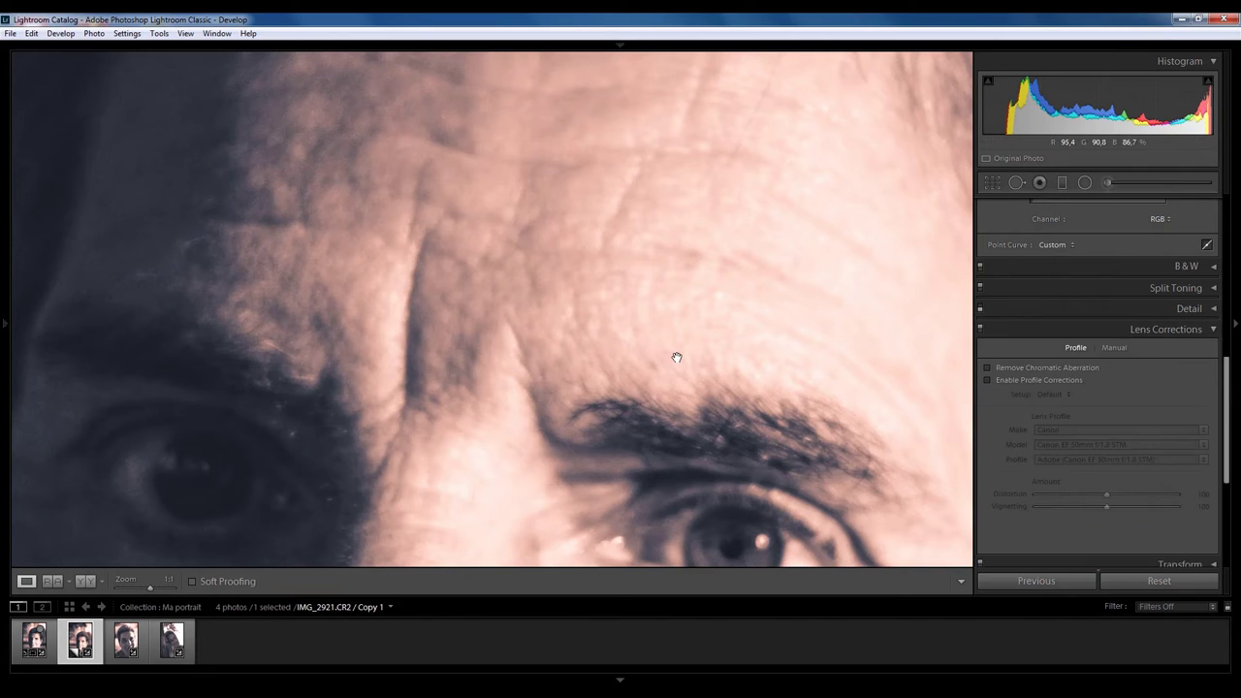
{"action": "left_click", "coordinate": [617, 318]}
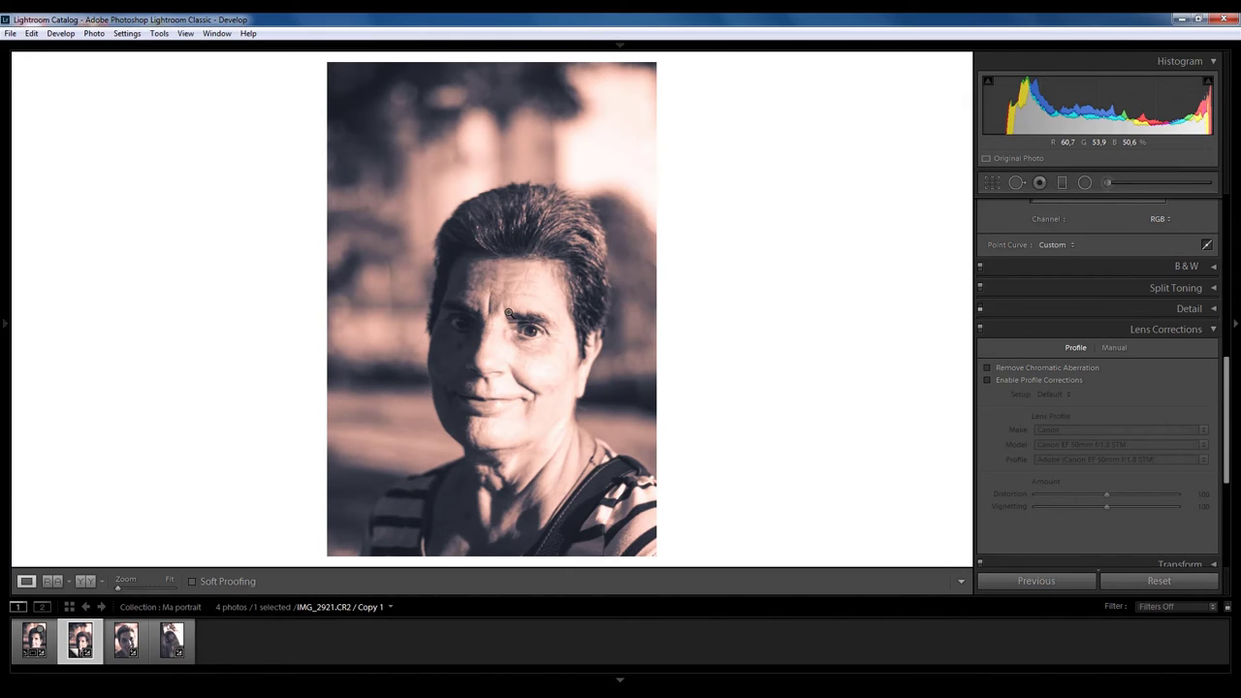
{"action": "left_click", "coordinate": [1021, 381]}
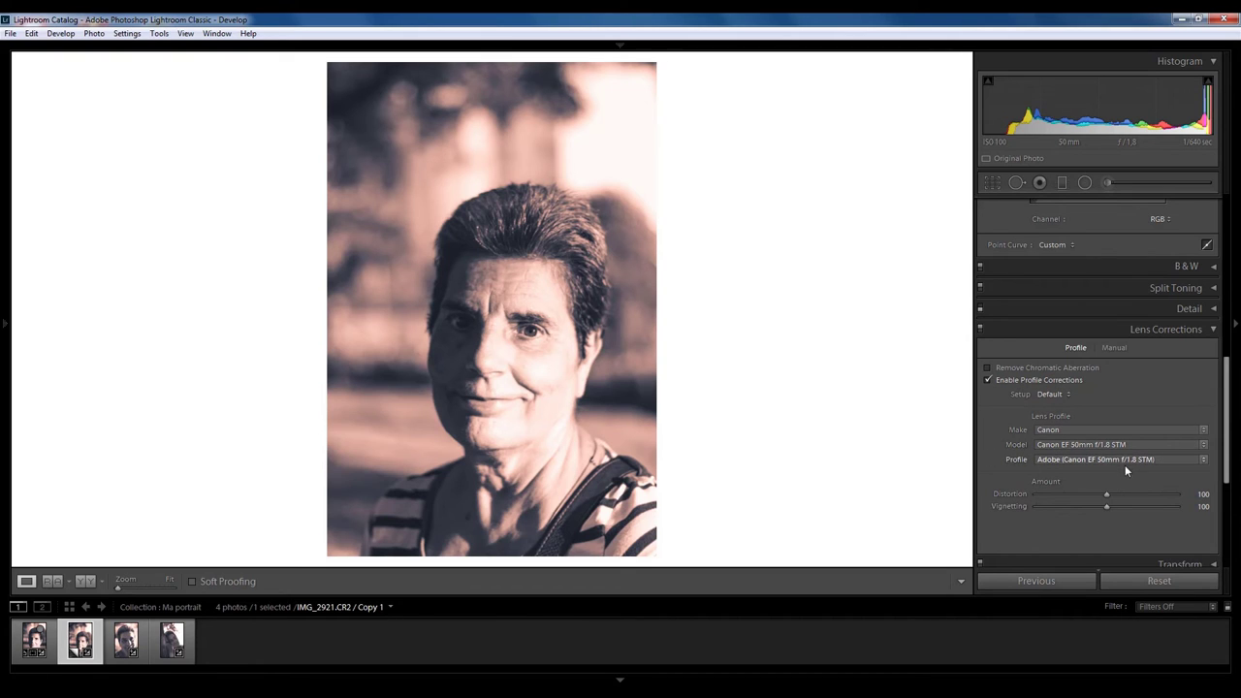
{"action": "left_click", "coordinate": [1106, 496]}
{"action": "left_click_drag", "start_coordinate": [1106, 497], "coordinate": [1140, 496]}
{"action": "left_click", "coordinate": [1071, 380]}
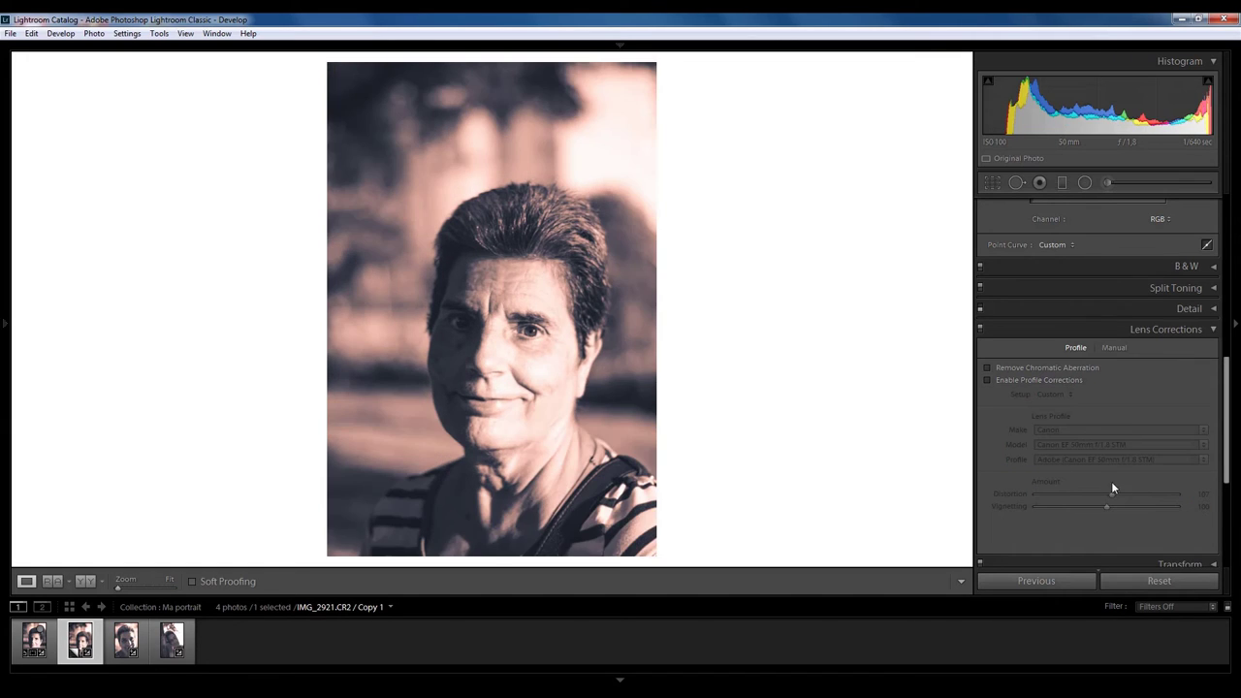
- Preview the lens profile correction again with Distortion back at 100, and turn the correction off
{"action": "left_click", "coordinate": [1012, 381]}
{"action": "mouse_move", "coordinate": [1105, 488]}
{"action": "left_mouse_down"}
{"action": "mouse_move", "coordinate": [999, 494]}
{"action": "mouse_move", "coordinate": [1156, 489]}
{"action": "mouse_move", "coordinate": [958, 476]}
{"action": "mouse_move", "coordinate": [1117, 469]}
{"action": "mouse_move", "coordinate": [1103, 464]}
{"action": "left_mouse_up"}
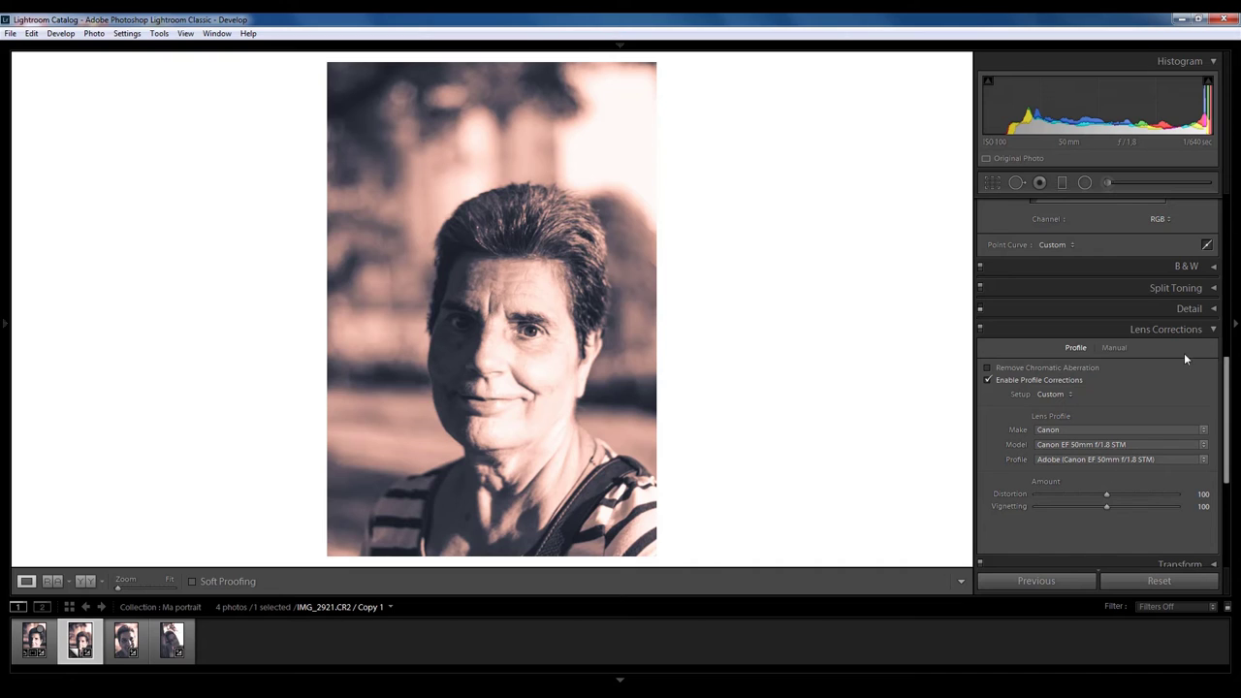
{"action": "left_click", "coordinate": [1030, 381]}
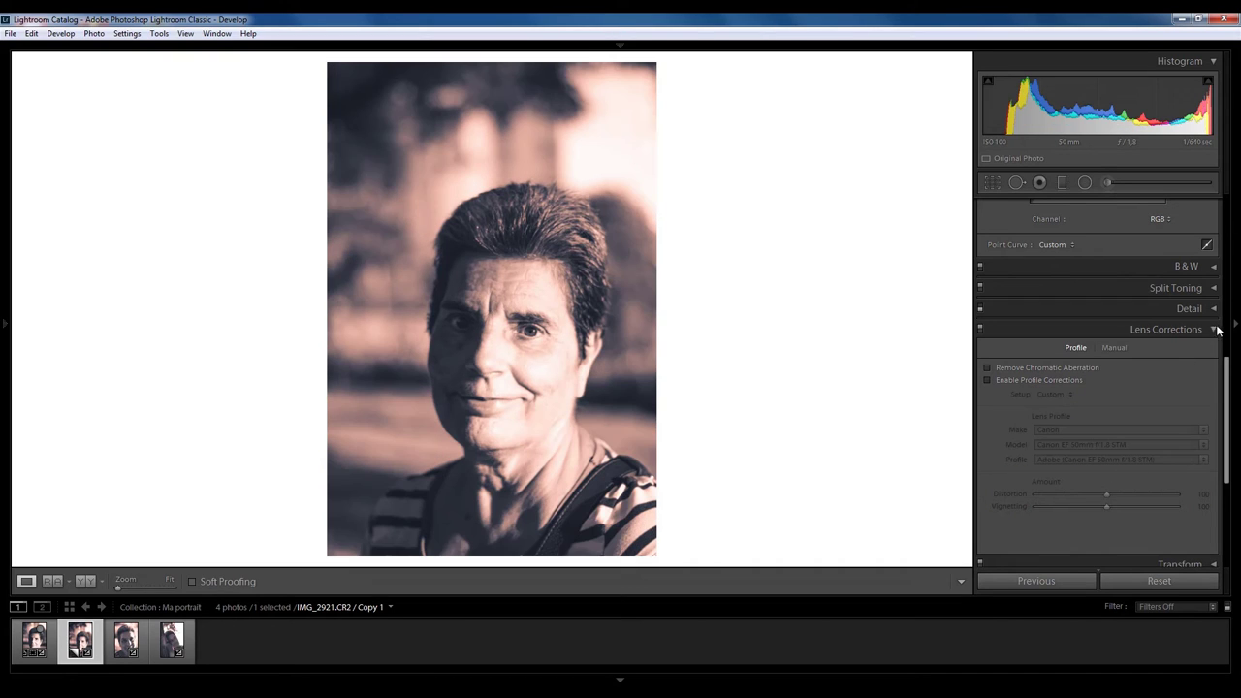
{"action": "left_click", "coordinate": [1221, 329]}
- Try a Vertical perspective transform of +13 on the portrait and return it to 0
{"action": "left_click", "coordinate": [1214, 349]}
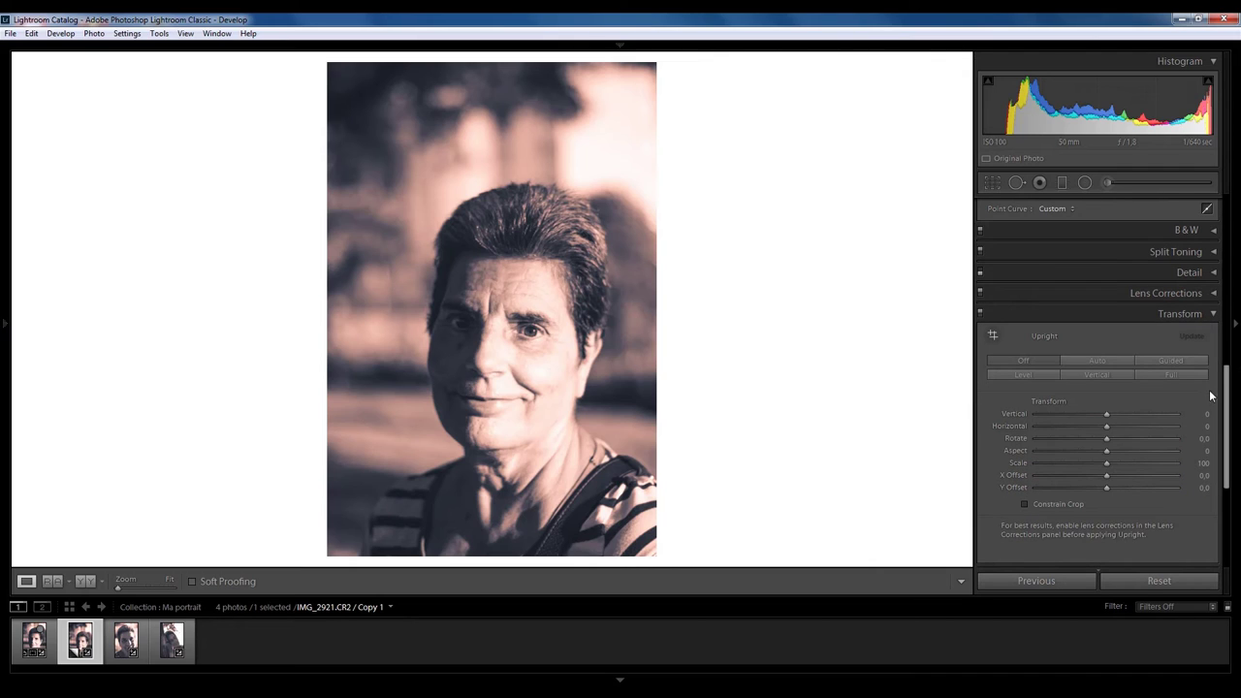
{"action": "left_click_drag", "start_coordinate": [1107, 415], "coordinate": [1106, 418]}
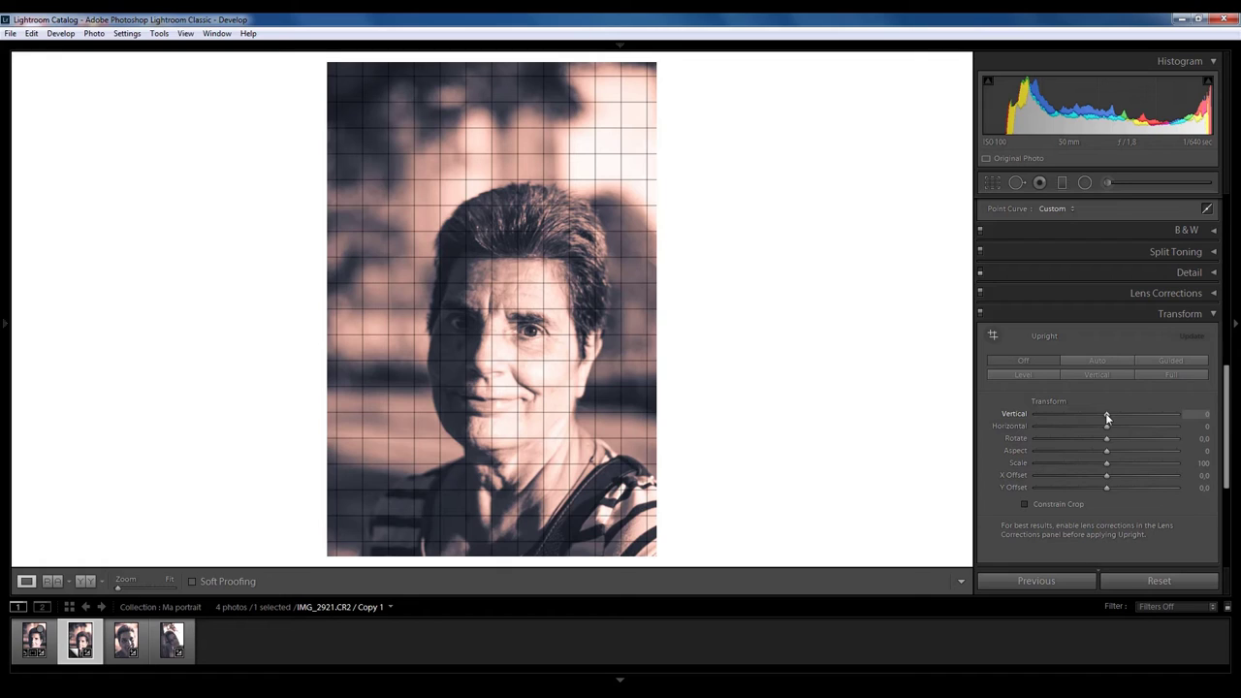
{"action": "left_click_drag", "start_coordinate": [1107, 417], "coordinate": [1109, 419]}
{"action": "mouse_move", "coordinate": [1108, 417]}
{"action": "left_mouse_down"}
{"action": "mouse_move", "coordinate": [1092, 407]}
{"action": "mouse_move", "coordinate": [1116, 413]}
{"action": "left_mouse_up"}
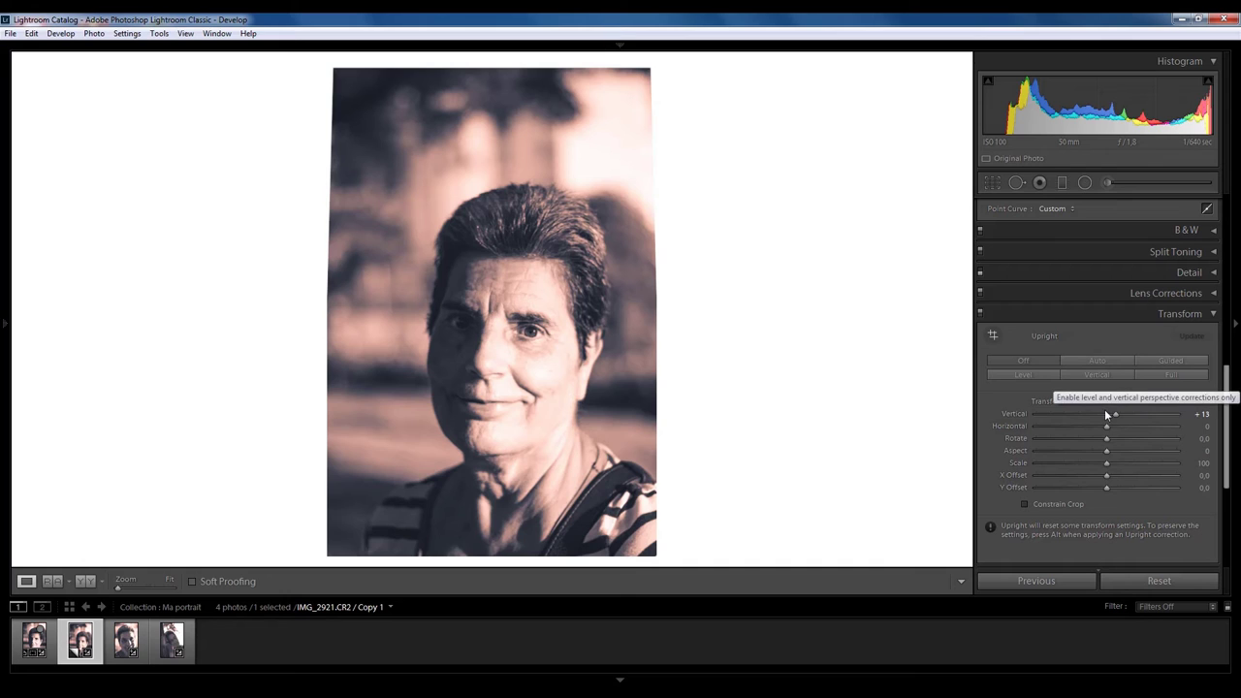
{"action": "left_click_drag", "start_coordinate": [1105, 411], "coordinate": [1107, 415]}
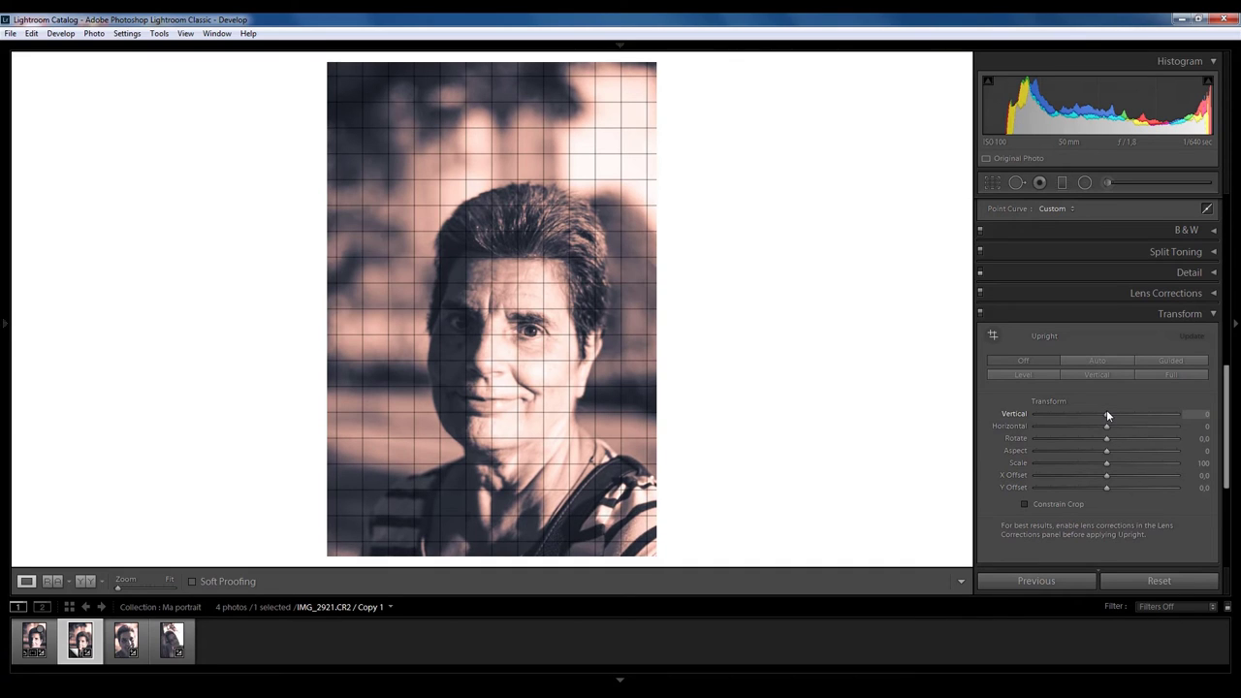
{"action": "left_click_drag", "start_coordinate": [1108, 414], "coordinate": [1108, 415]}
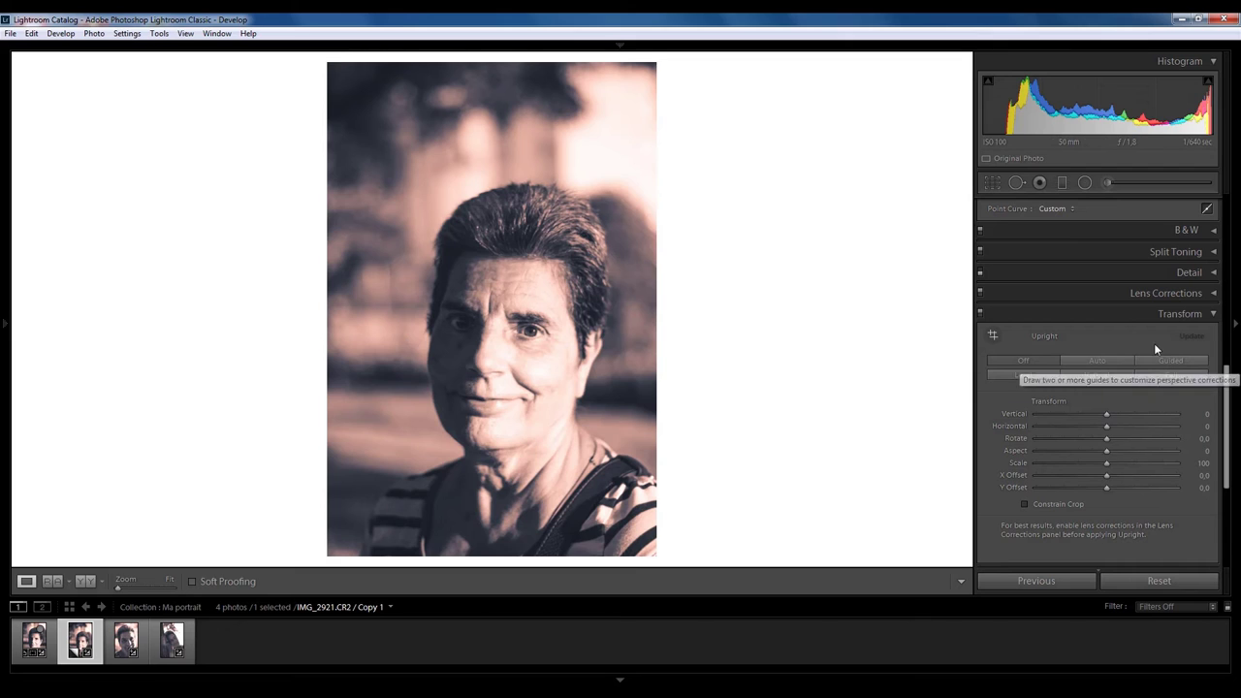
{"action": "mouse_move", "coordinate": [1119, 442]}
{"action": "mouse_move", "coordinate": [1108, 454]}
{"action": "left_mouse_down"}
{"action": "mouse_move", "coordinate": [1151, 451]}
{"action": "mouse_move", "coordinate": [1083, 450]}
{"action": "mouse_move", "coordinate": [1107, 452]}
{"action": "left_mouse_up"}
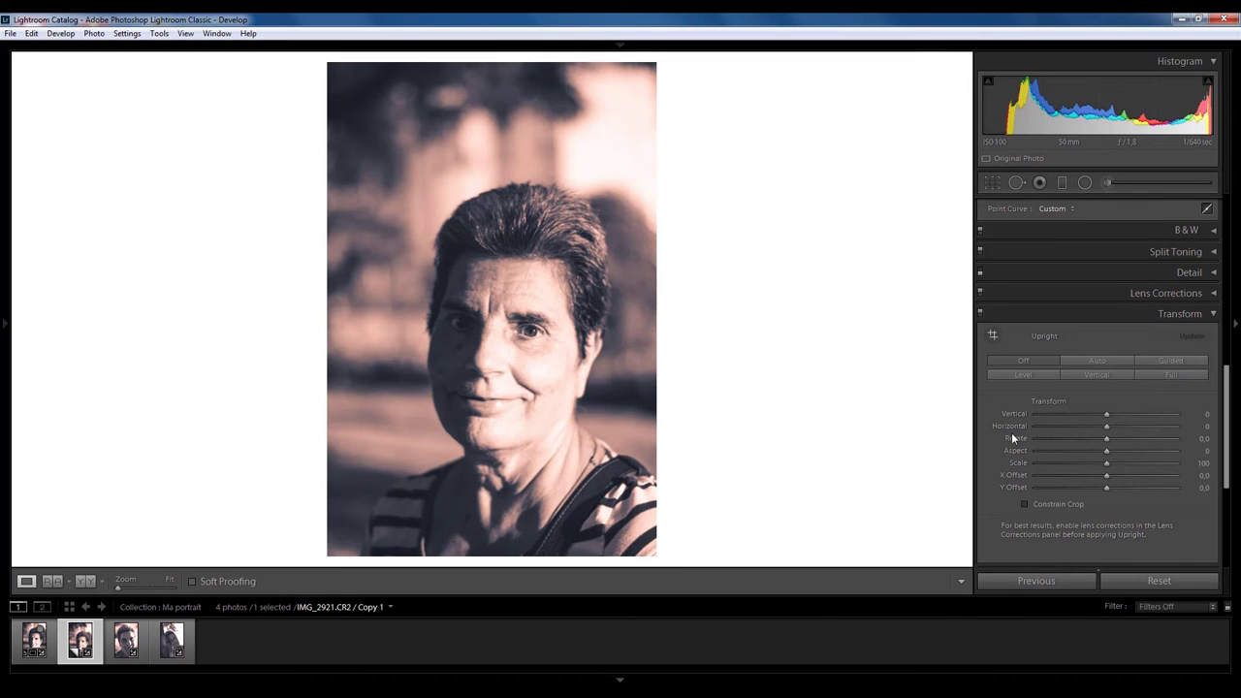
{"action": "left_click", "coordinate": [1211, 314]}
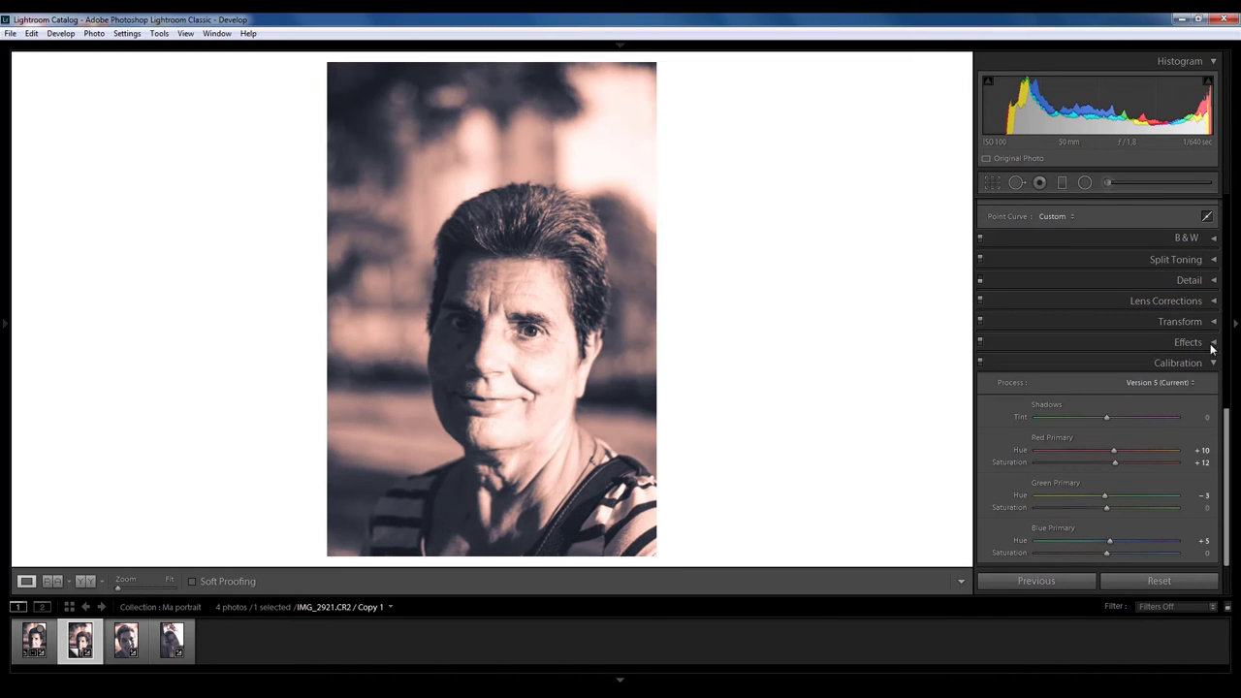
- Add a post-crop vignette with Highlight Priority style, Amount -15 and Midpoint 30
{"action": "left_click", "coordinate": [1211, 343]}
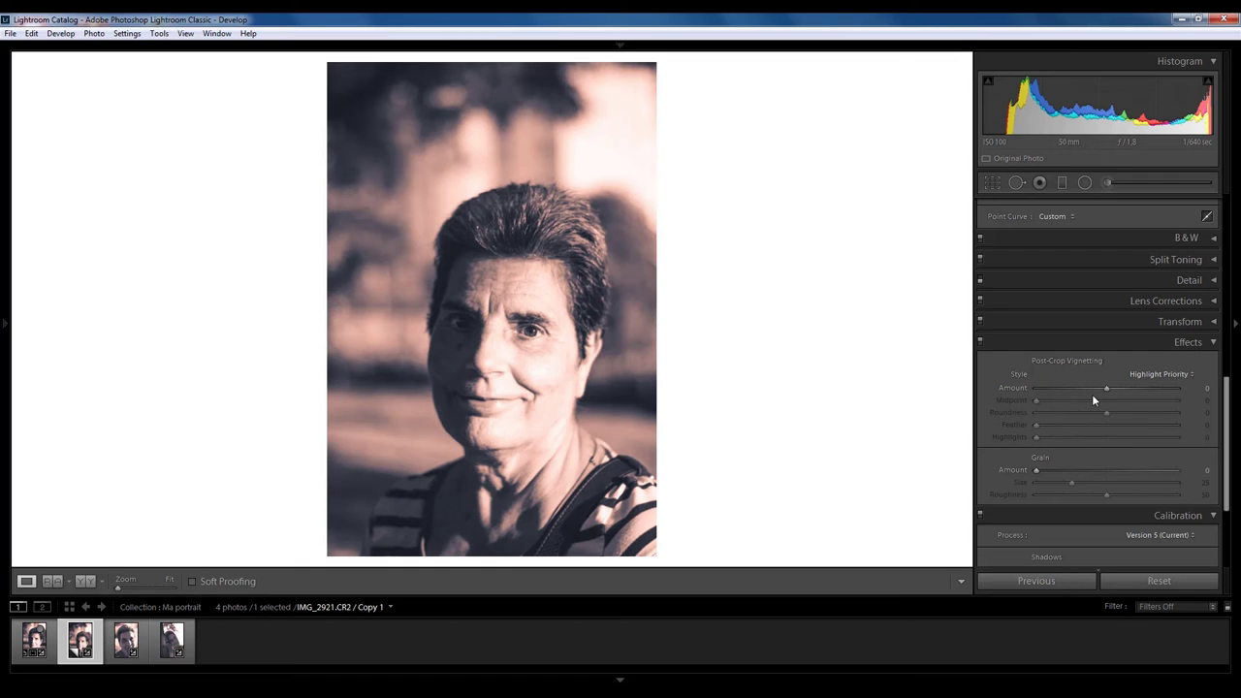
{"action": "left_click_drag", "start_coordinate": [1107, 387], "coordinate": [1097, 388]}
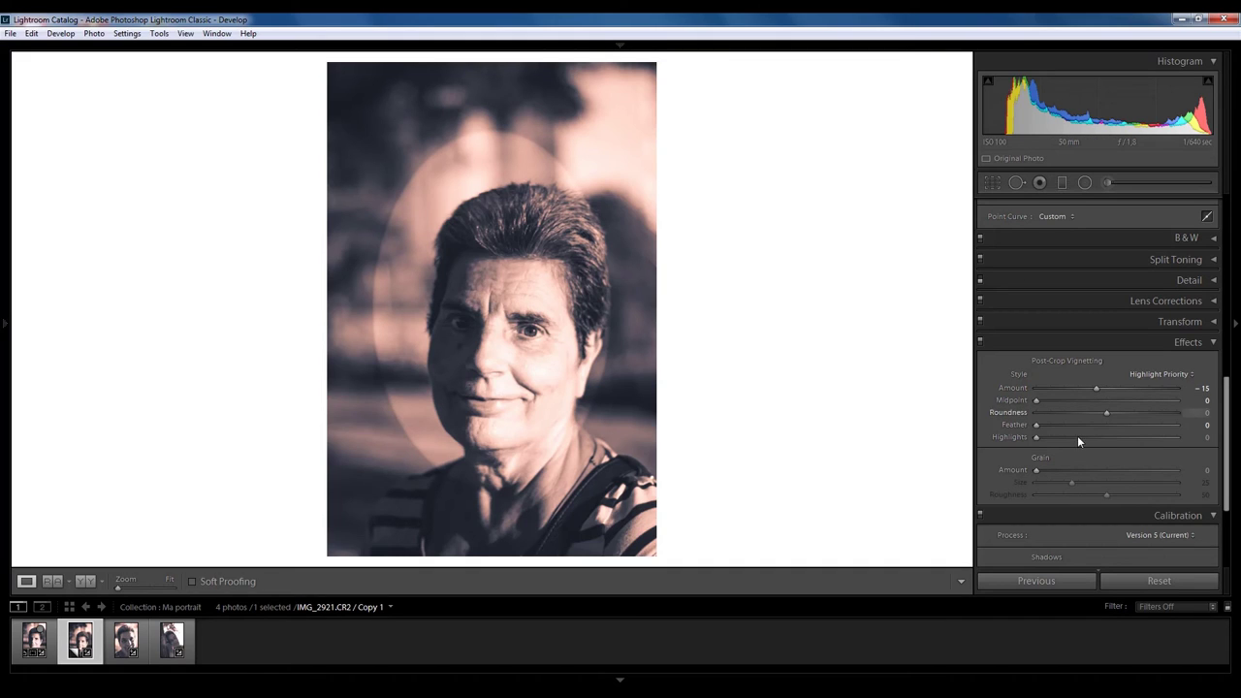
{"action": "left_click_drag", "start_coordinate": [1034, 401], "coordinate": [1088, 400], "text": "alt"}
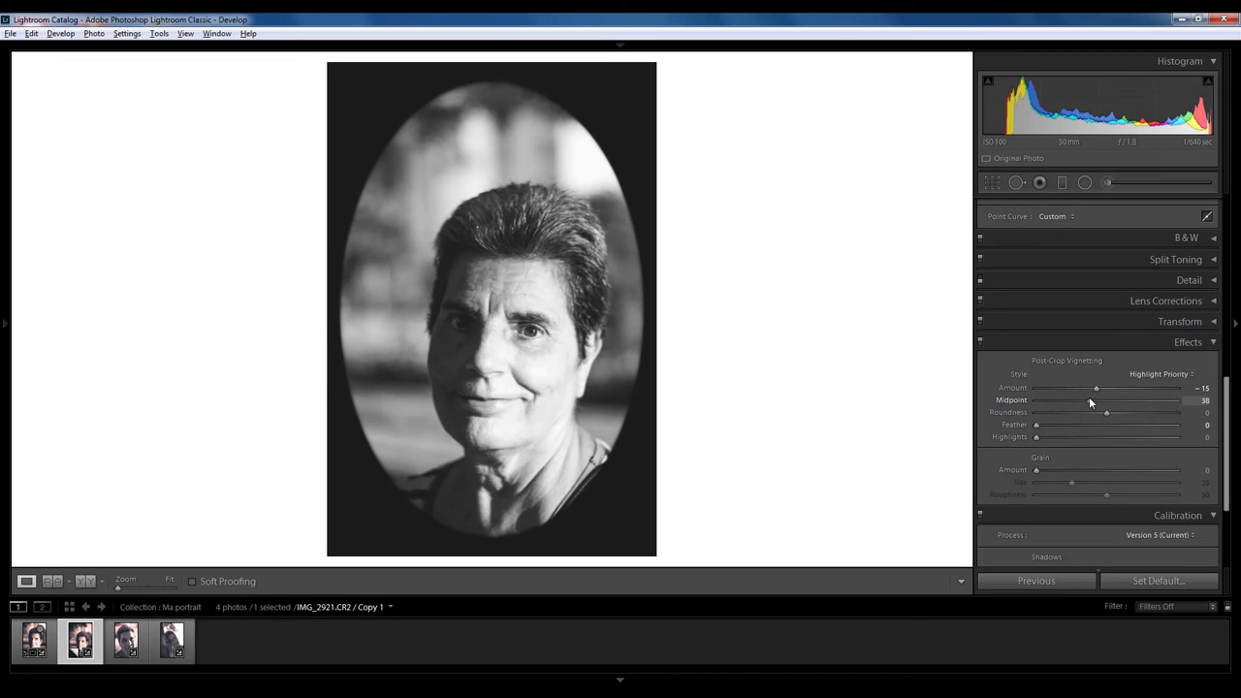
{"action": "left_click_drag", "start_coordinate": [1089, 402], "coordinate": [1079, 402]}
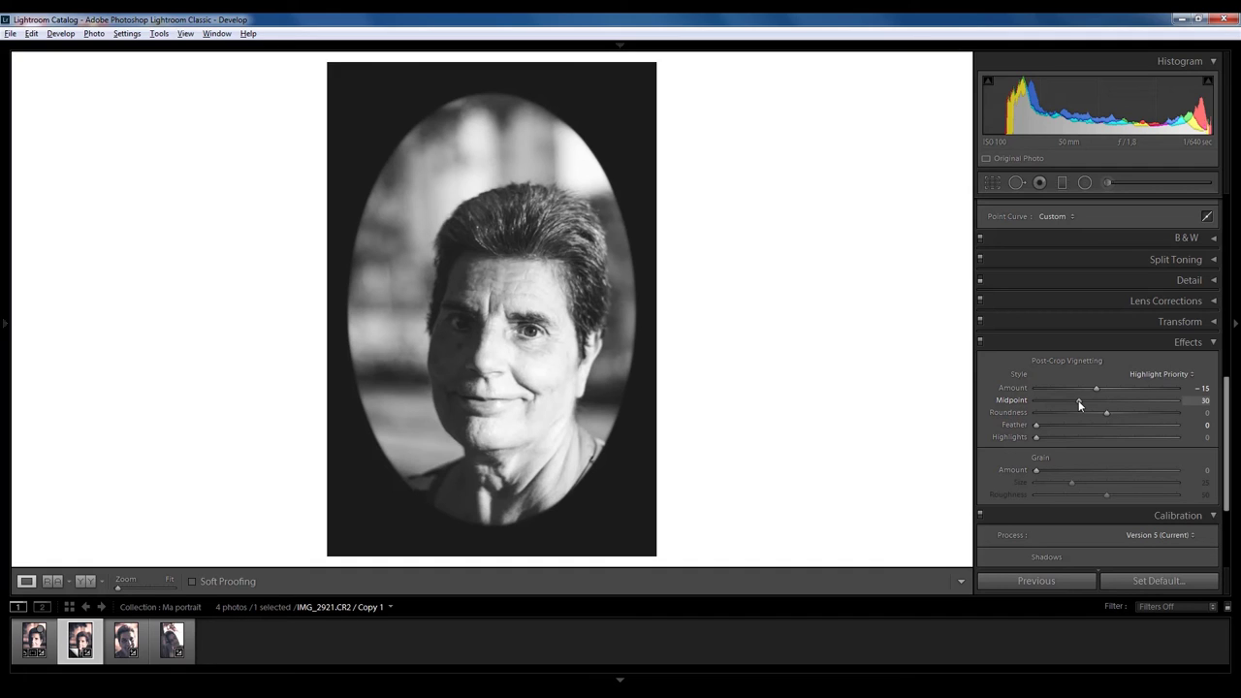
{"action": "key", "text": "backslash"}
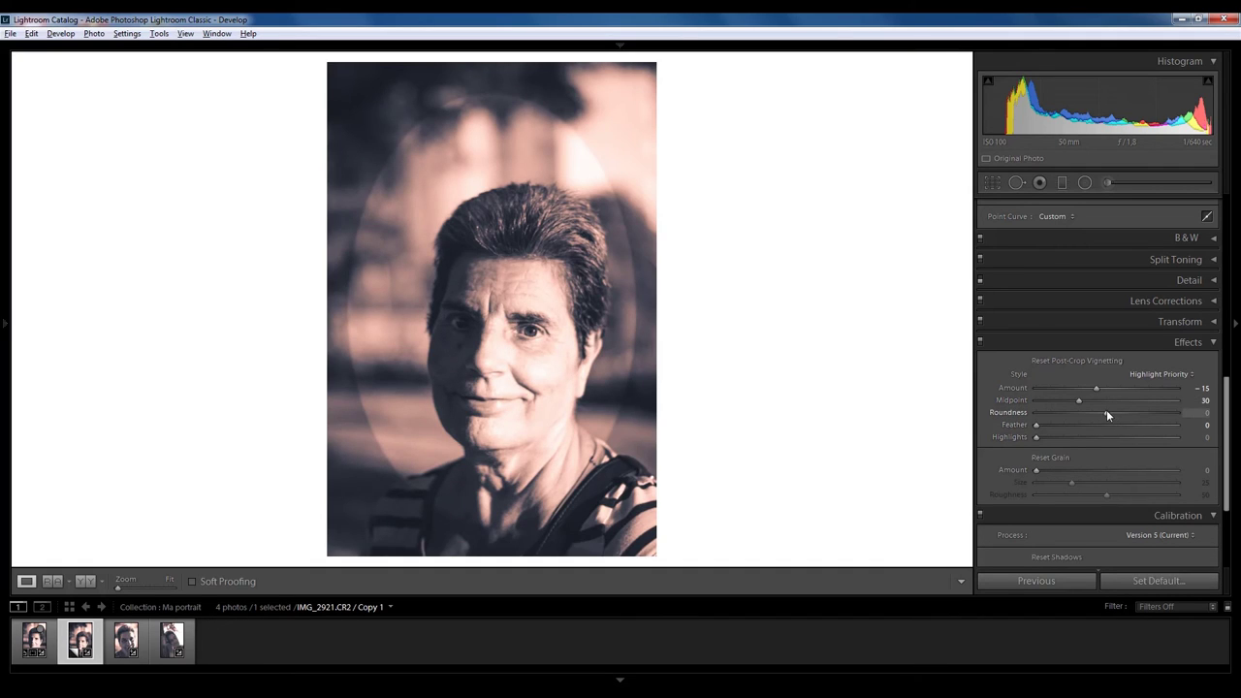
{"action": "key", "text": "backslash"}
- Set the post-crop vignette's Feather to 50 and Roundness to -14
{"action": "left_click_drag", "start_coordinate": [1107, 415], "coordinate": [1107, 416]}
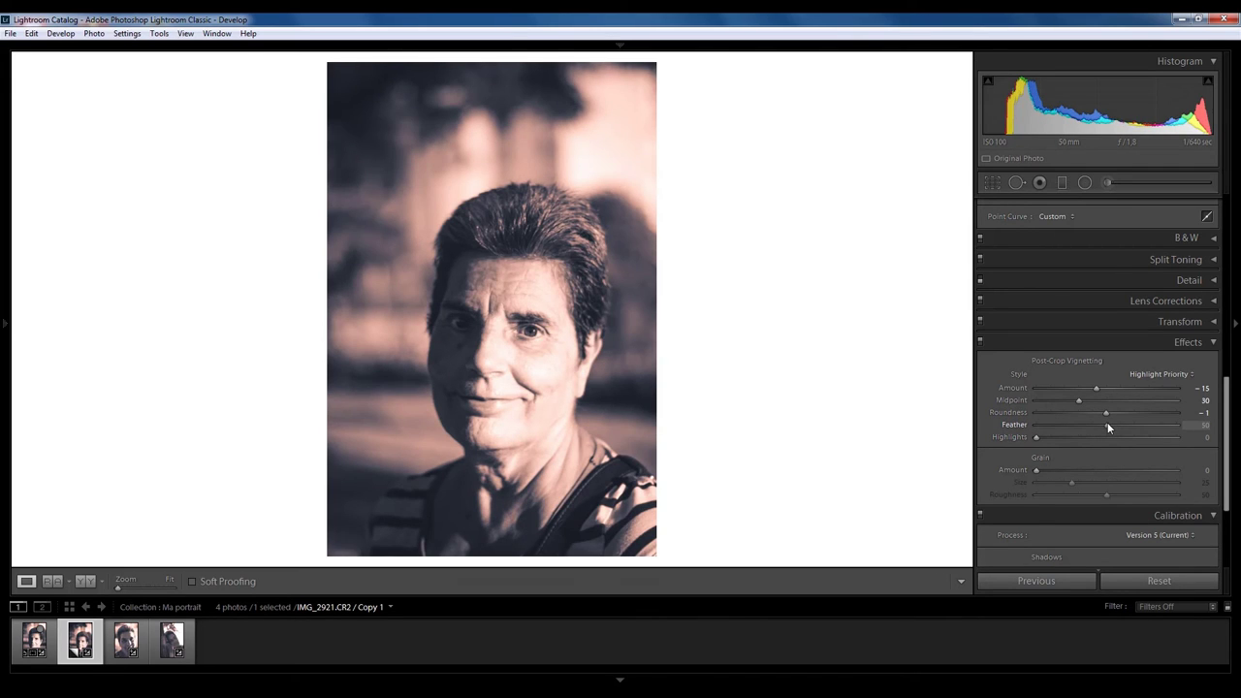
{"action": "key", "text": "alt"}
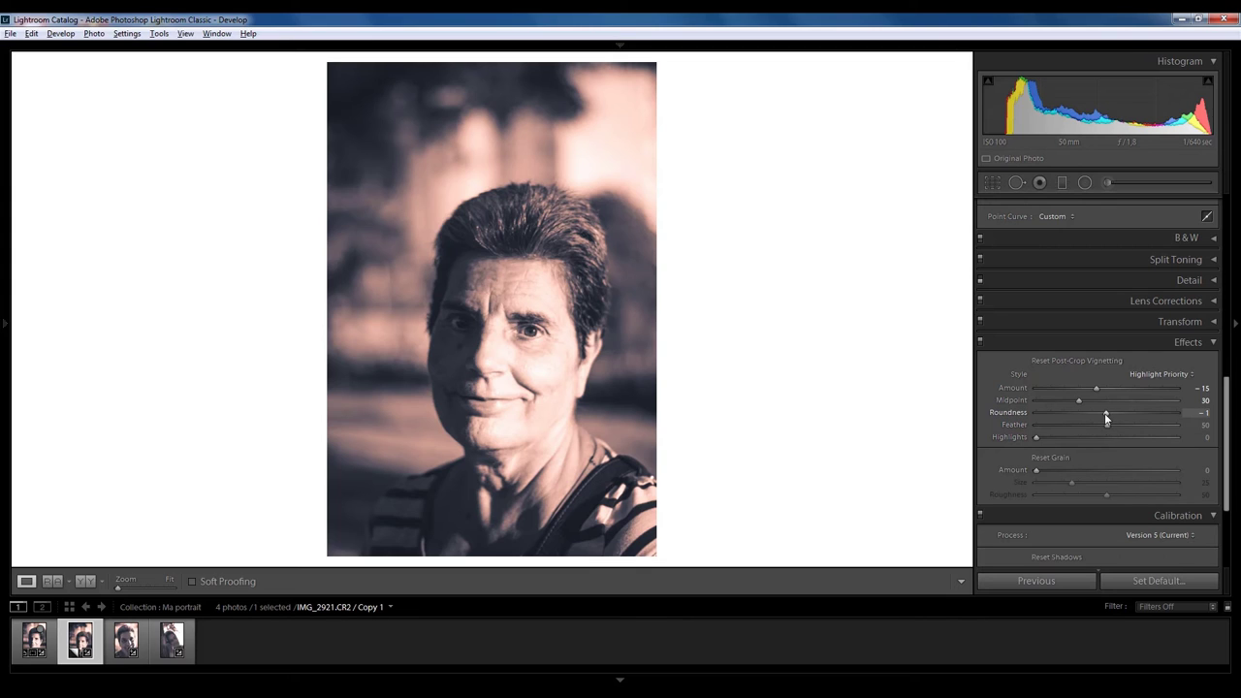
{"action": "mouse_move", "coordinate": [1104, 412]}
{"action": "left_mouse_down"}
{"action": "mouse_move", "coordinate": [1229, 422]}
{"action": "mouse_move", "coordinate": [994, 417]}
{"action": "mouse_move", "coordinate": [1095, 413]}
{"action": "left_mouse_up"}
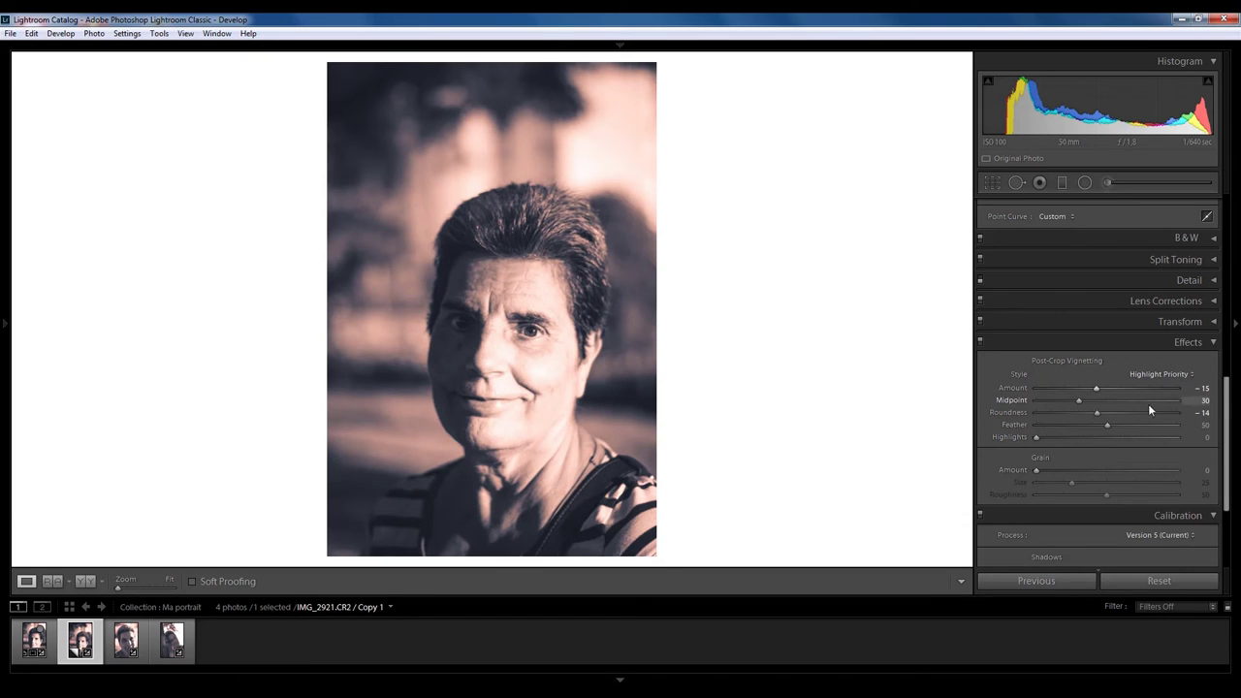
- Set the post-crop vignette's Roundness to -7 and compare the portrait with the effects off and on
{"action": "left_click_drag", "start_coordinate": [1095, 413], "coordinate": [1099, 415]}
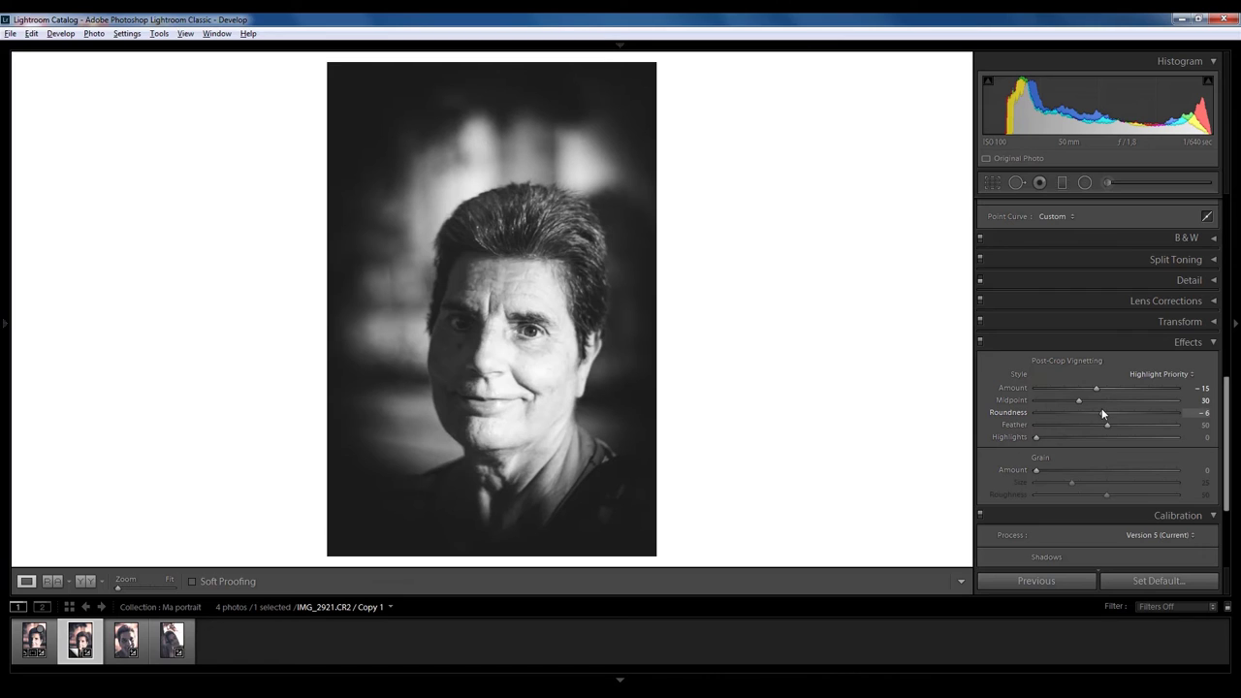
{"action": "left_click_drag", "start_coordinate": [1101, 412], "coordinate": [1101, 412]}
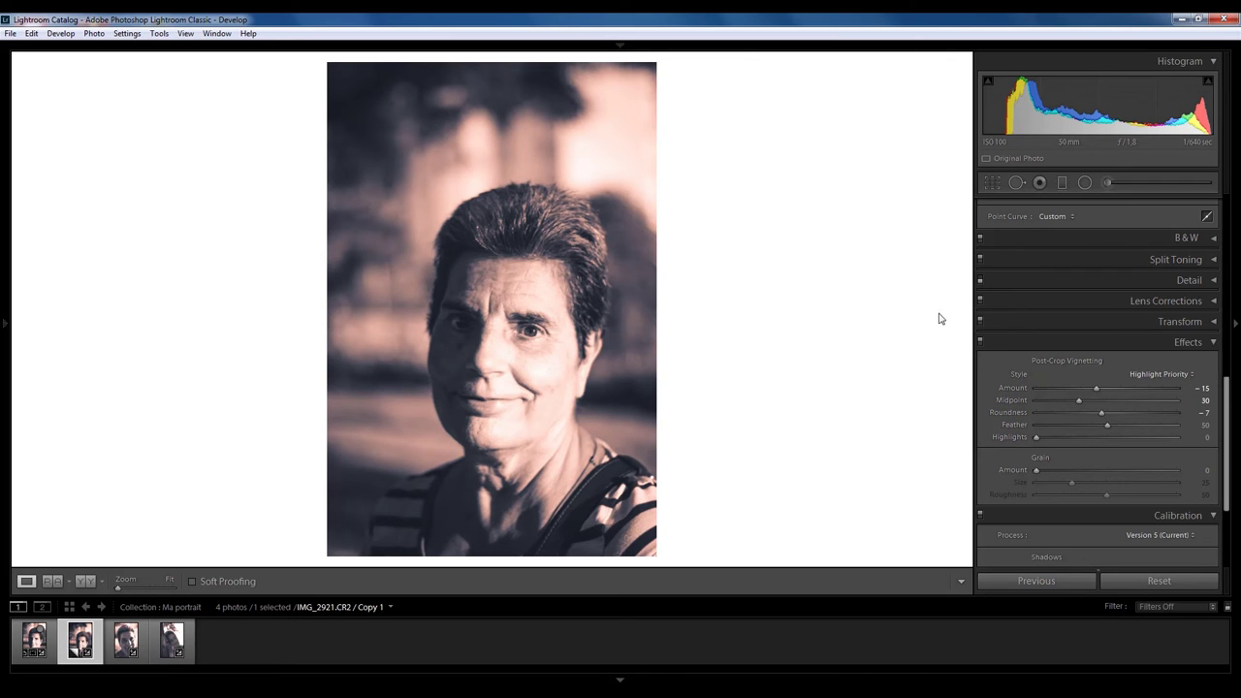
{"action": "left_click", "coordinate": [980, 341]}
{"action": "left_click", "coordinate": [980, 342]}
- Try a Grain Amount of 54 on the portrait, checking it at 1:1 on the forehead
{"action": "left_click", "coordinate": [535, 285]}
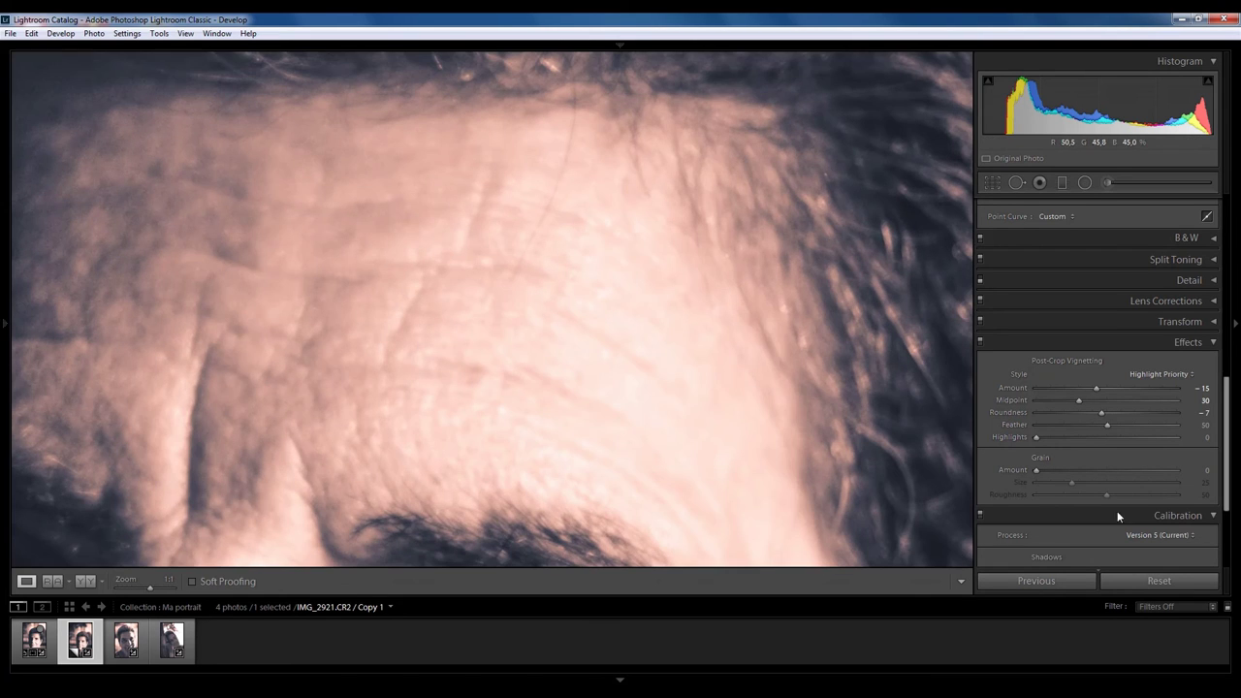
{"action": "left_click_drag", "start_coordinate": [1053, 474], "coordinate": [1079, 474]}
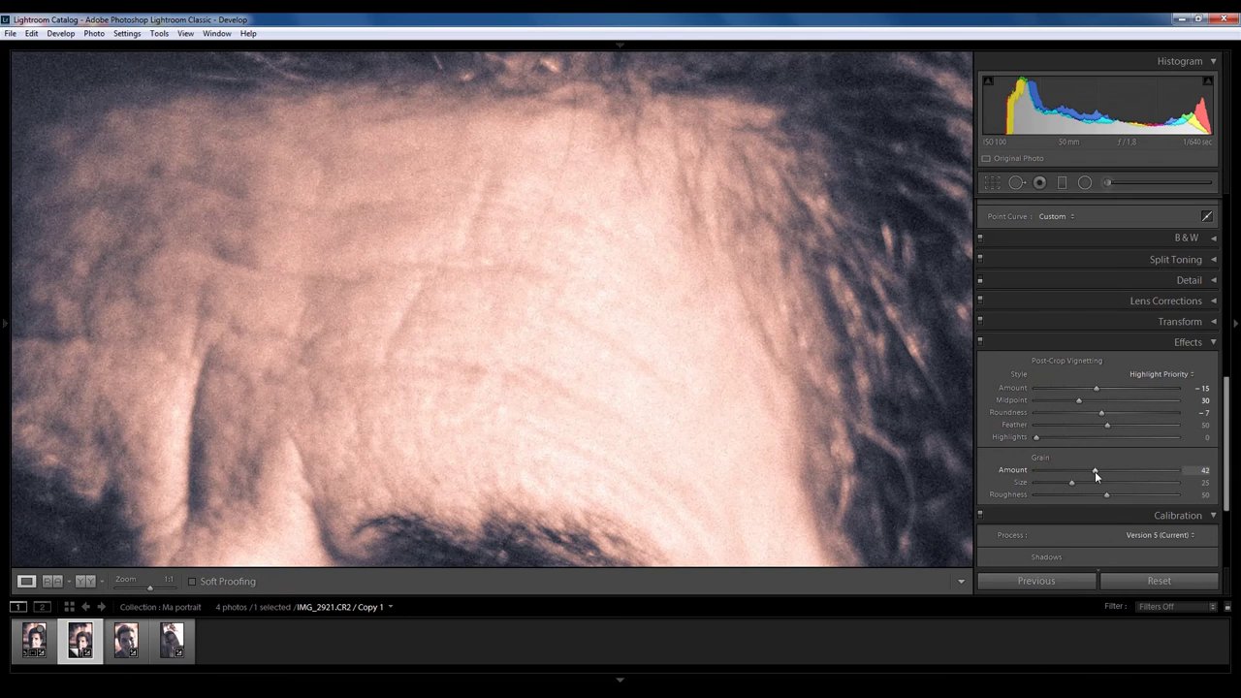
{"action": "left_click_drag", "start_coordinate": [1107, 469], "coordinate": [1112, 469]}
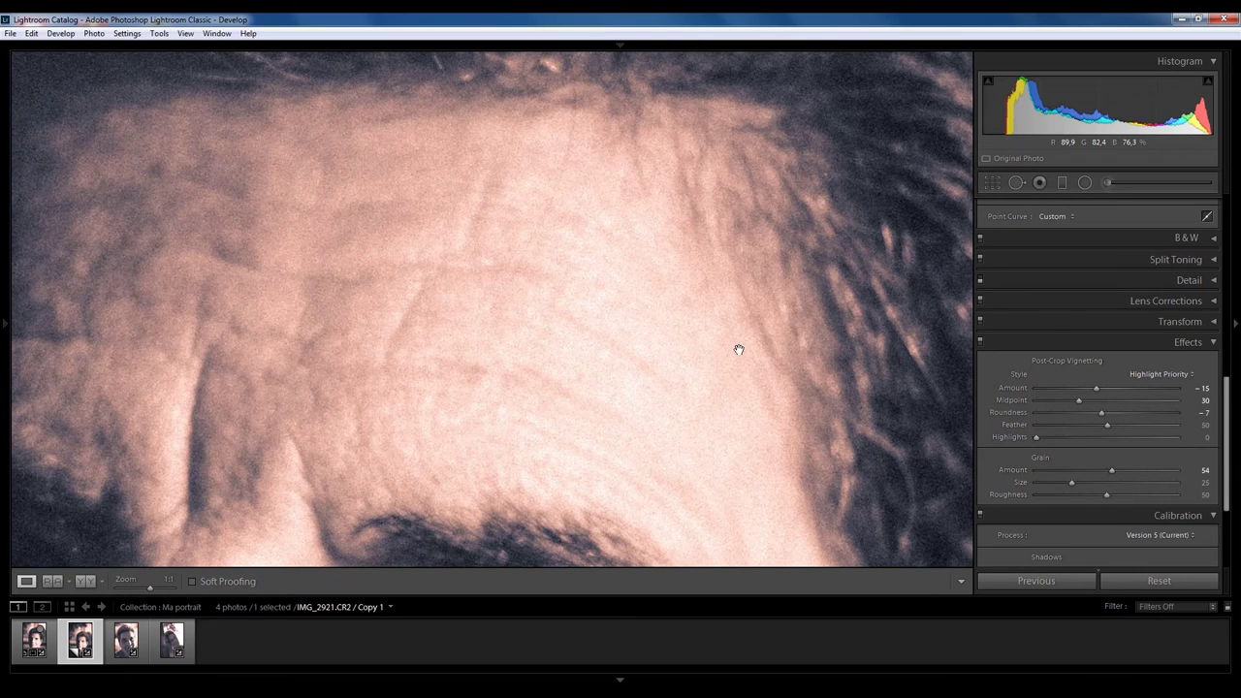
{"action": "left_click", "coordinate": [757, 347]}
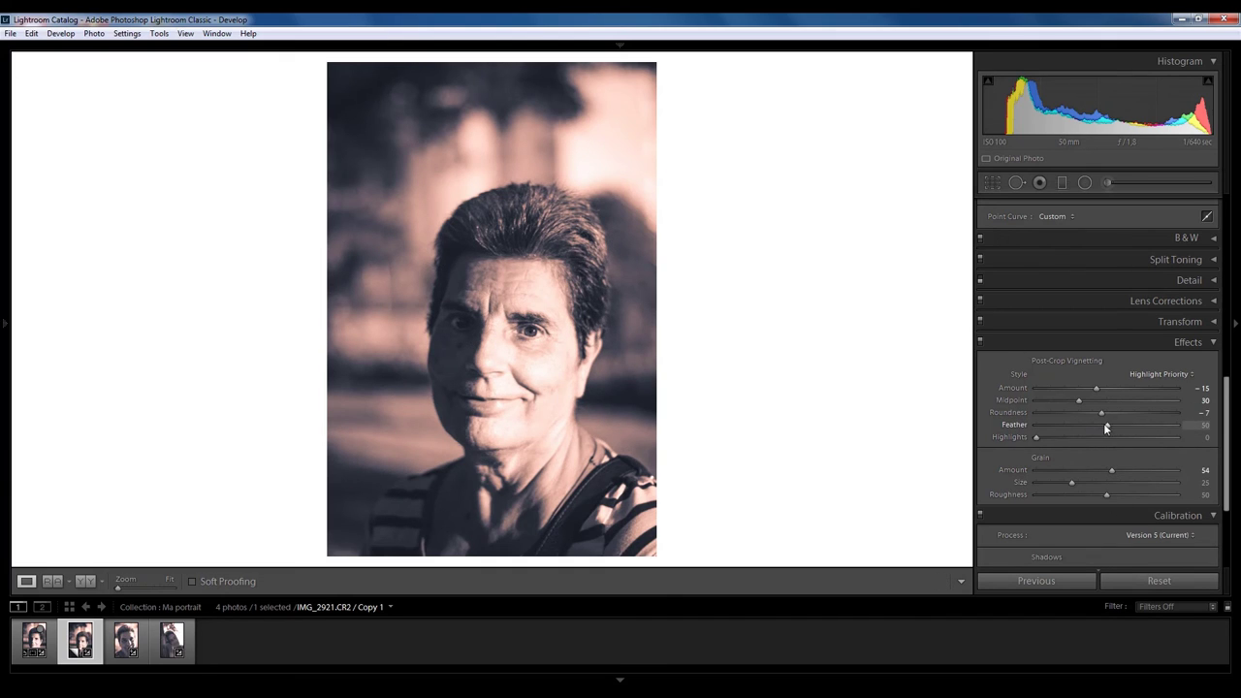
- Try a hard-edged vignette with Feather 0 and Amount -100, and undo the Amount change
{"action": "left_click_drag", "start_coordinate": [1093, 424], "coordinate": [928, 424]}
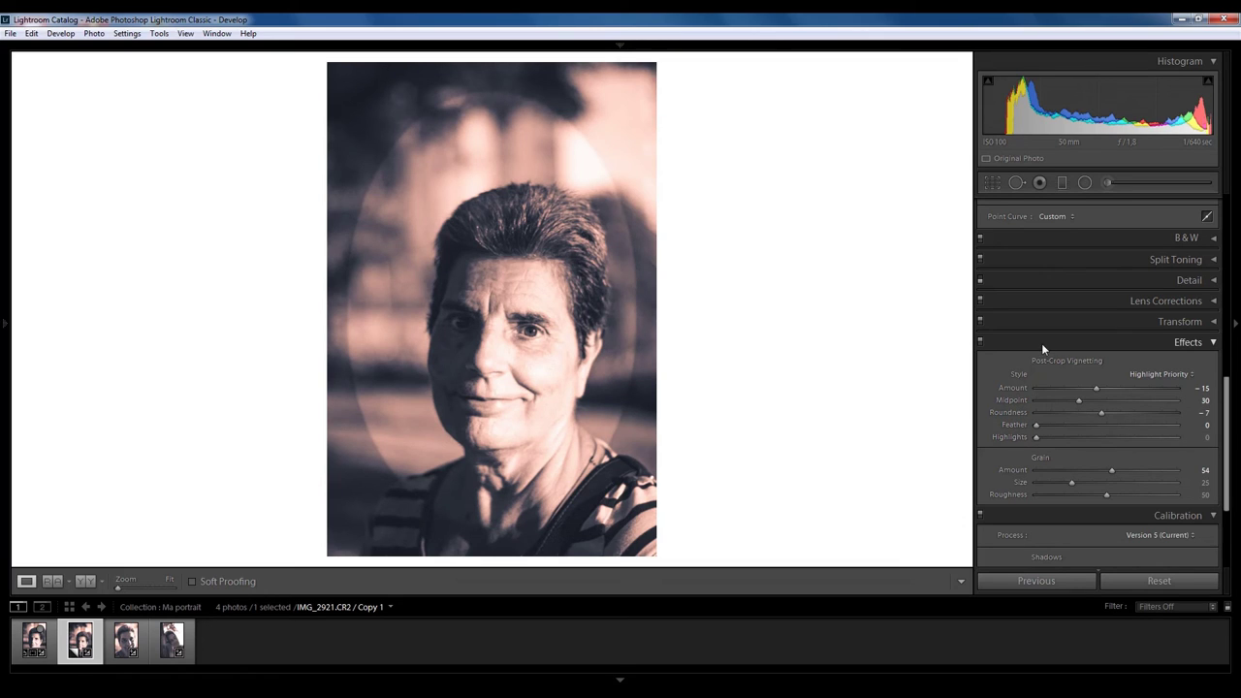
{"action": "left_click_drag", "start_coordinate": [1089, 392], "coordinate": [1037, 384]}
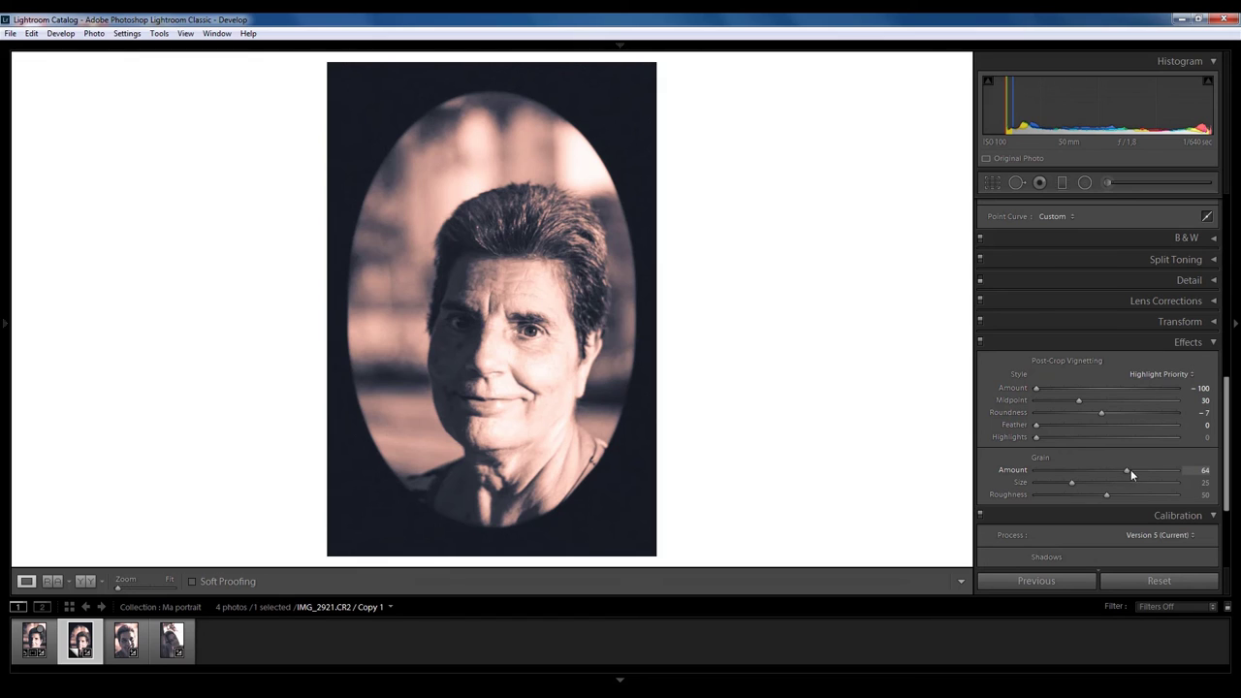
{"action": "key", "text": "ctrl+z"}
- Try a post-crop vignette Amount of -30 and return it to -15
{"action": "left_click", "coordinate": [1109, 387]}
{"action": "left_click_drag", "start_coordinate": [1109, 387], "coordinate": [1094, 384]}
{"action": "left_click", "coordinate": [1205, 387]}
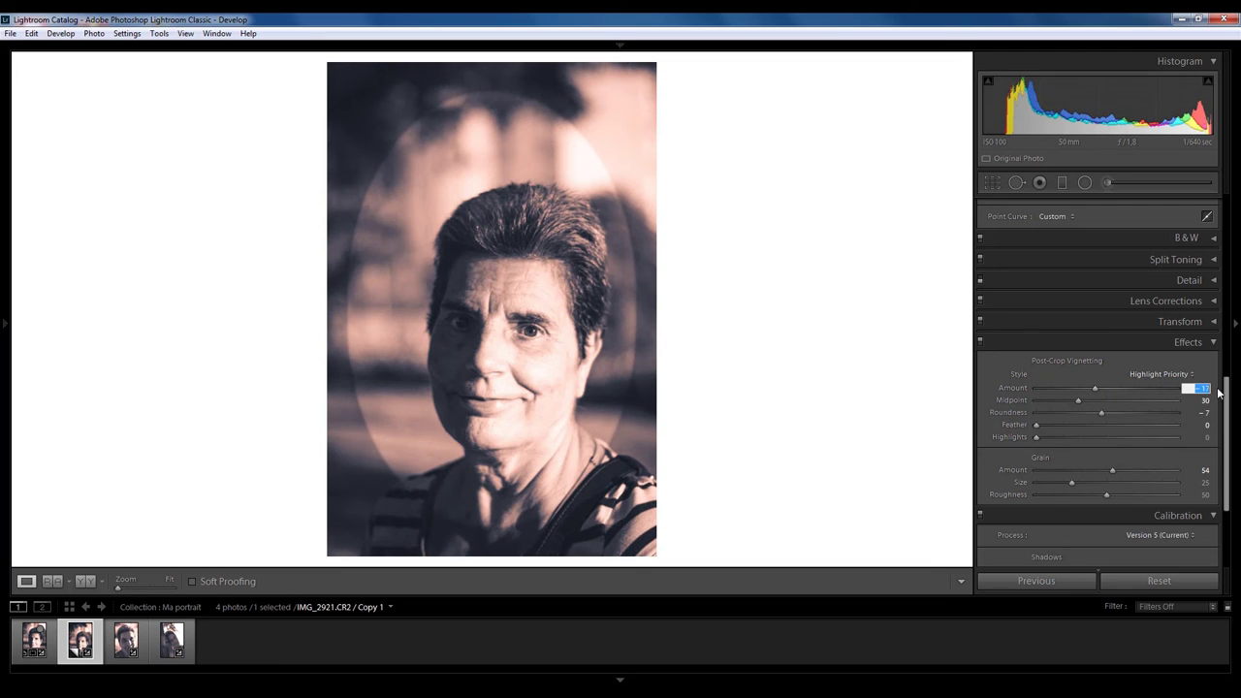
{"action": "type", "text": "-30"}
{"action": "key", "text": "Return"}
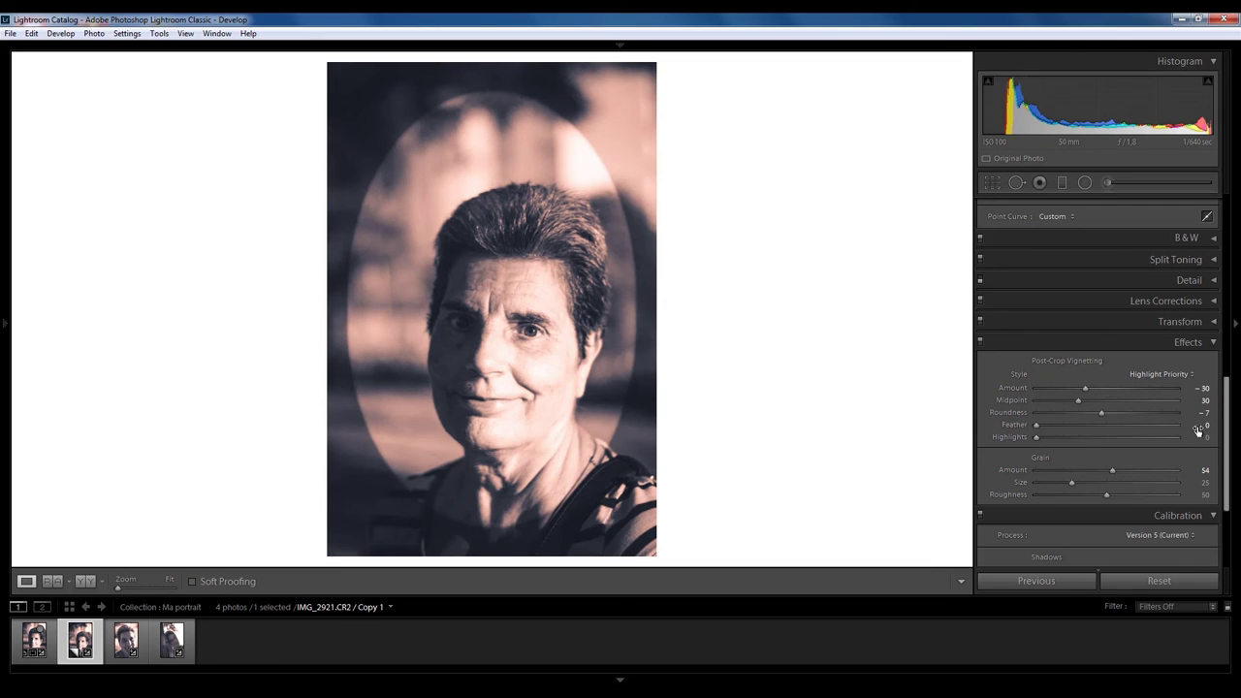
{"action": "left_click", "coordinate": [1202, 387]}
{"action": "type", "text": "-15"}
{"action": "key", "text": "Return"}
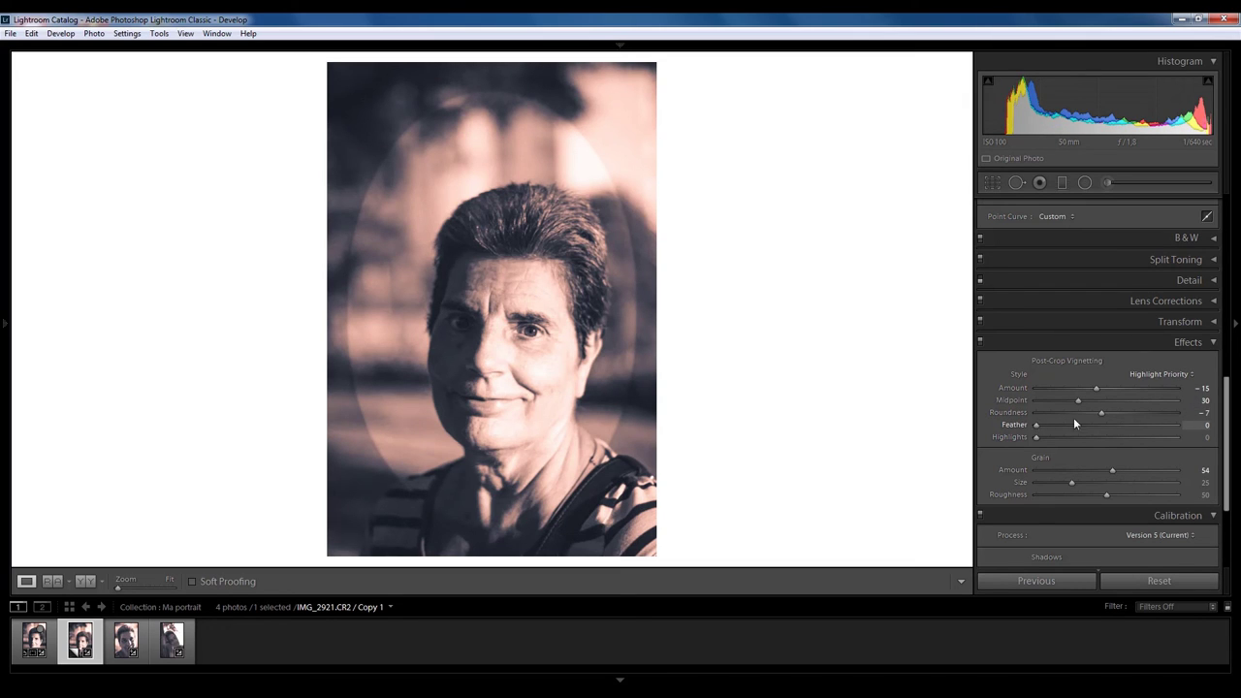
- Set the post-crop vignette's Feather to 100 and reset the Grain Amount to 0
{"action": "left_click_drag", "start_coordinate": [1073, 420], "coordinate": [1180, 423]}
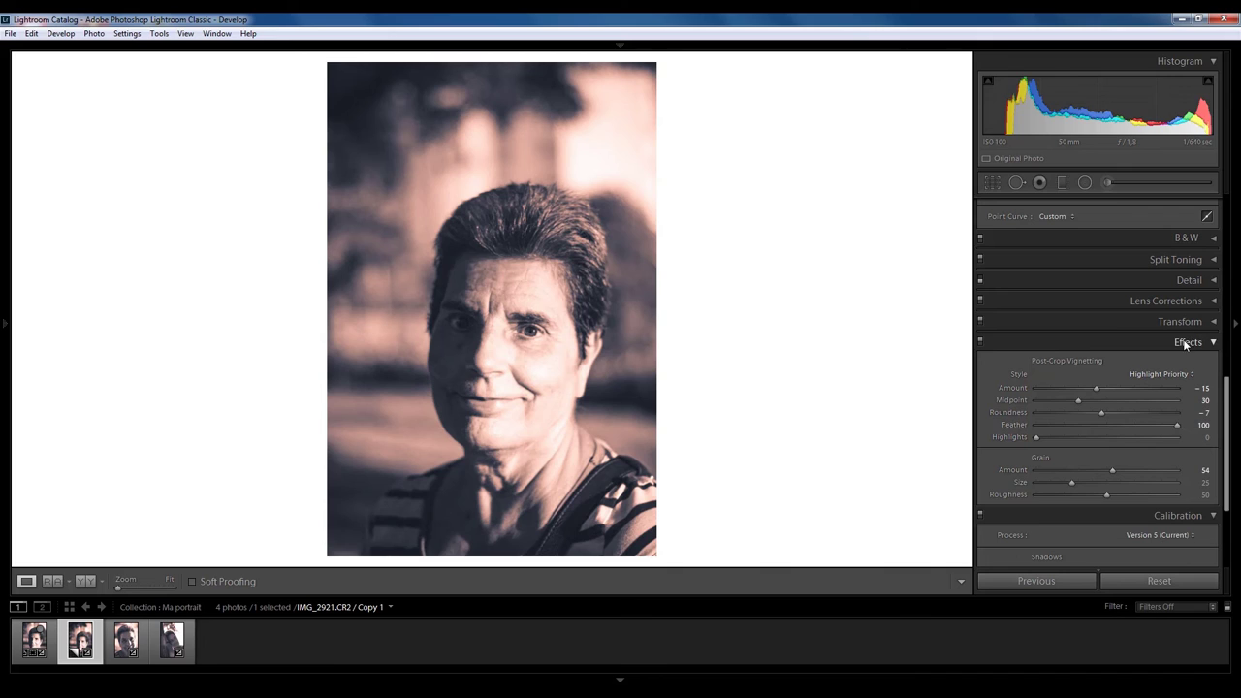
{"action": "double_click", "coordinate": [1010, 469]}
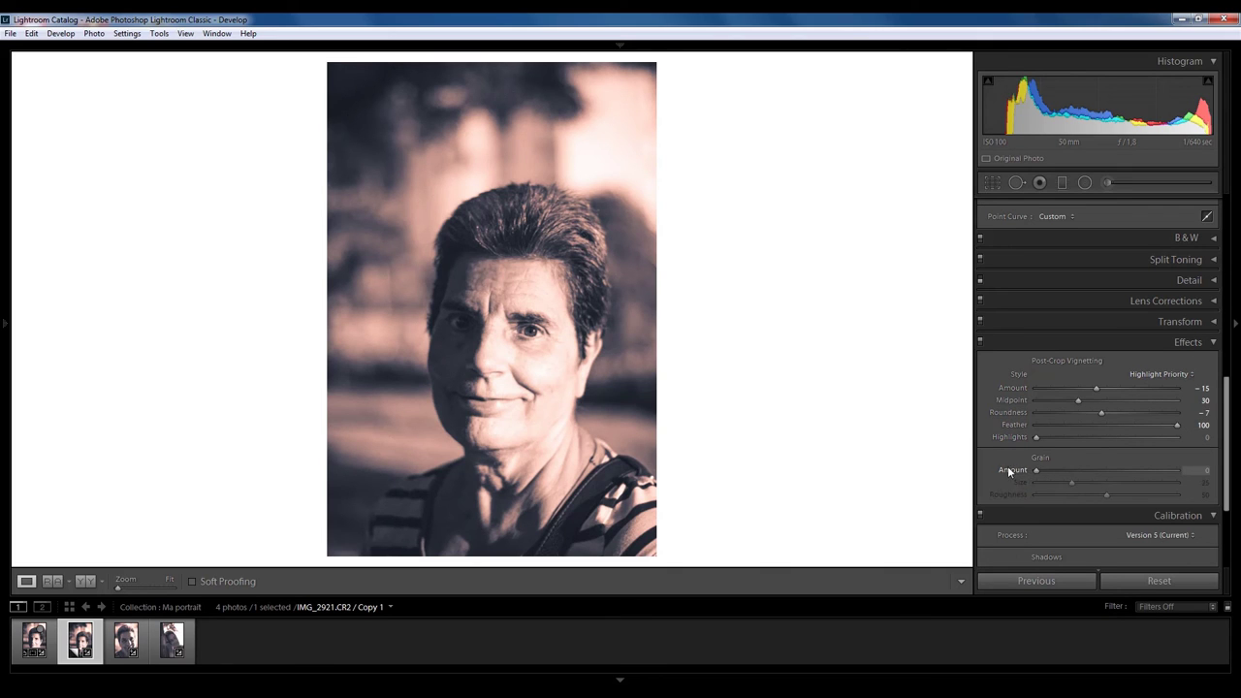
{"action": "left_click", "coordinate": [1188, 342]}
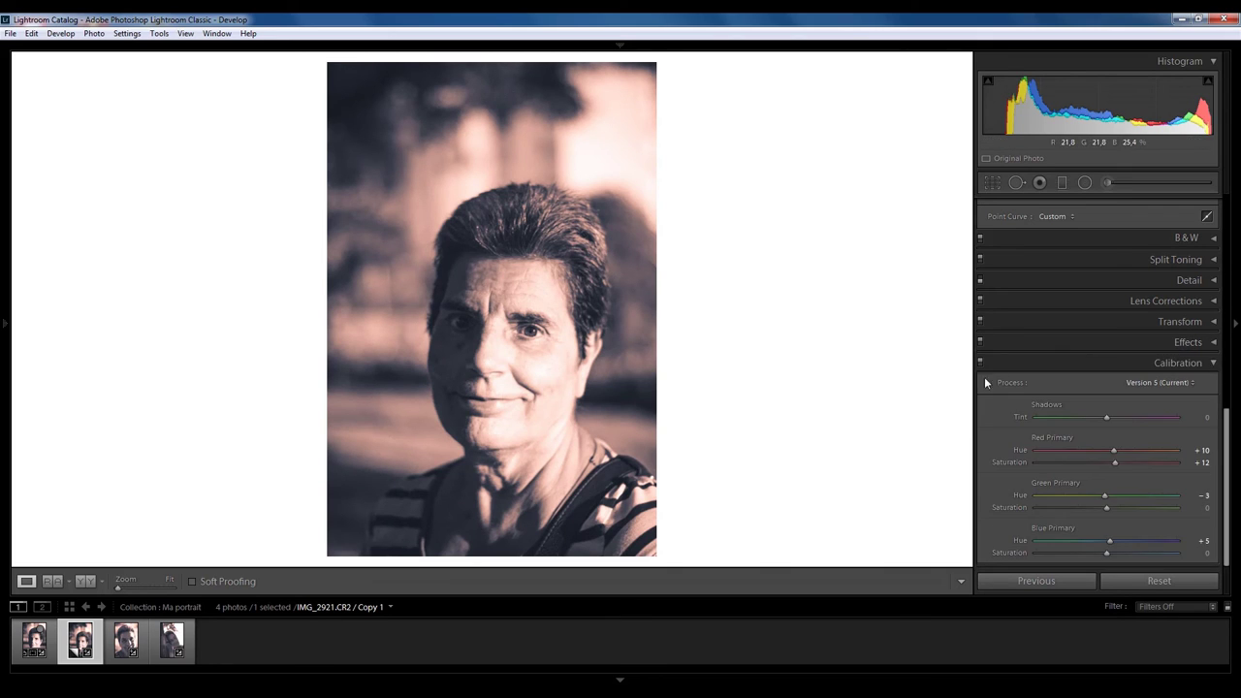
- Set the calibration's Red Primary Hue and Saturation, Green Primary Hue and Blue Primary Hue to 0
{"action": "left_click", "coordinate": [1200, 452]}
{"action": "type", "text": "0"}
{"action": "key", "text": "Tab"}
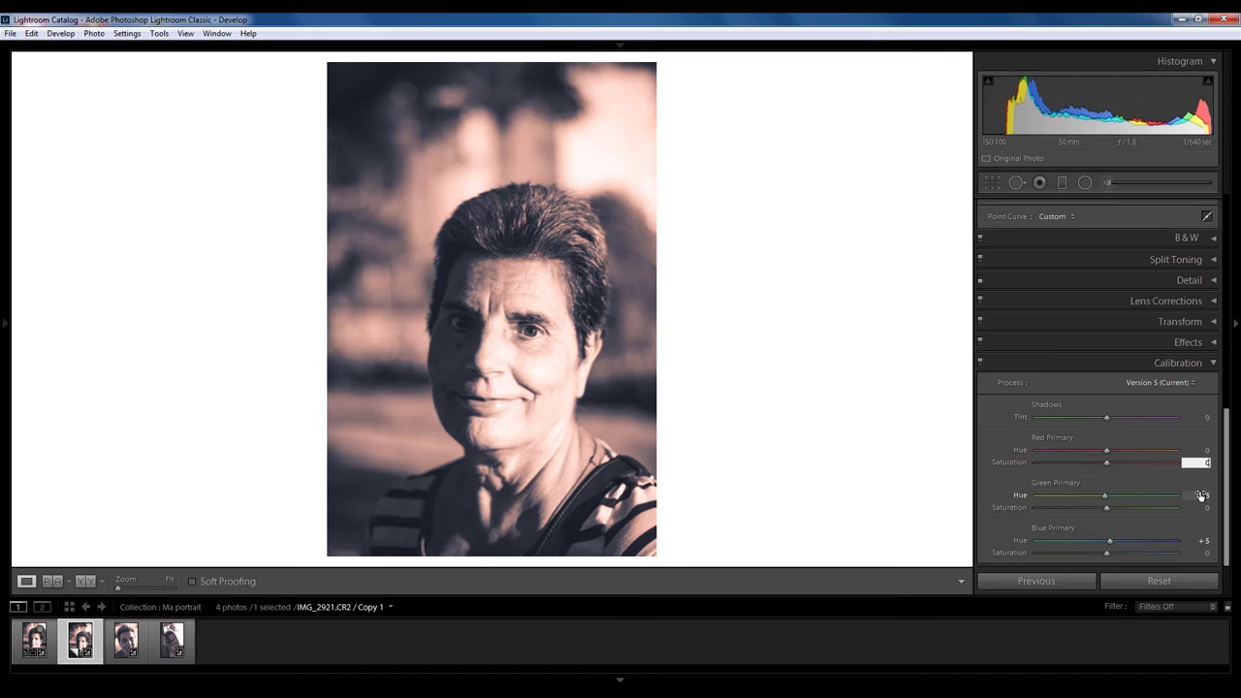
{"action": "type", "text": "0"}
{"action": "key", "text": "Tab"}
{"action": "type", "text": "0"}
{"action": "left_click", "coordinate": [1205, 541]}
{"action": "type", "text": "0"}
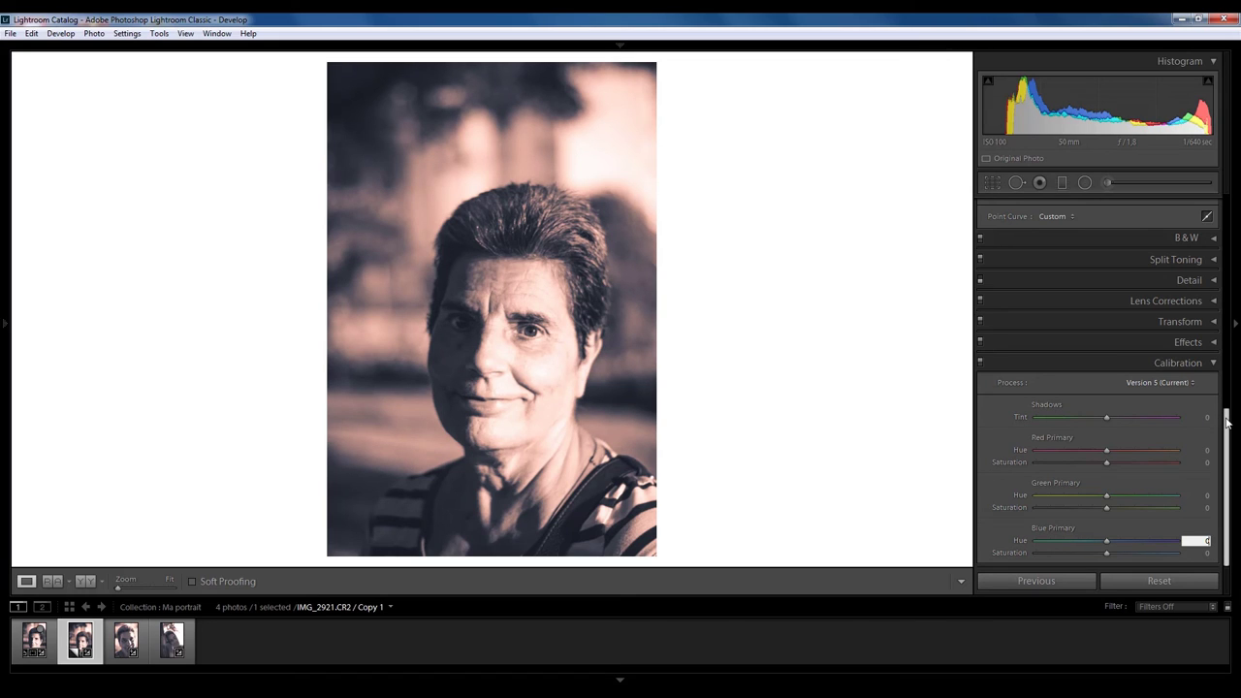
- Calibrate the Green Primary to Hue -63 and Saturation +58, and the Blue Primary to Hue +16 and Saturation -14
{"action": "left_click_drag", "start_coordinate": [1226, 419], "coordinate": [1227, 206]}
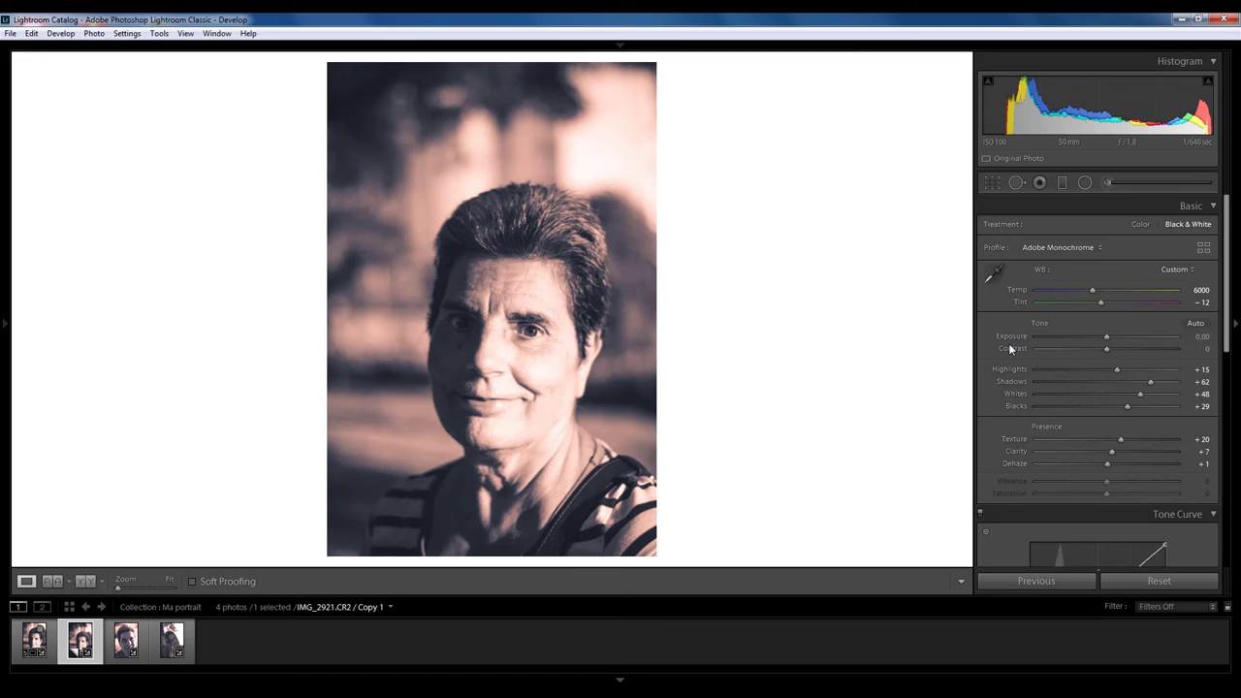
{"action": "left_click_drag", "start_coordinate": [1227, 276], "coordinate": [1199, 506]}
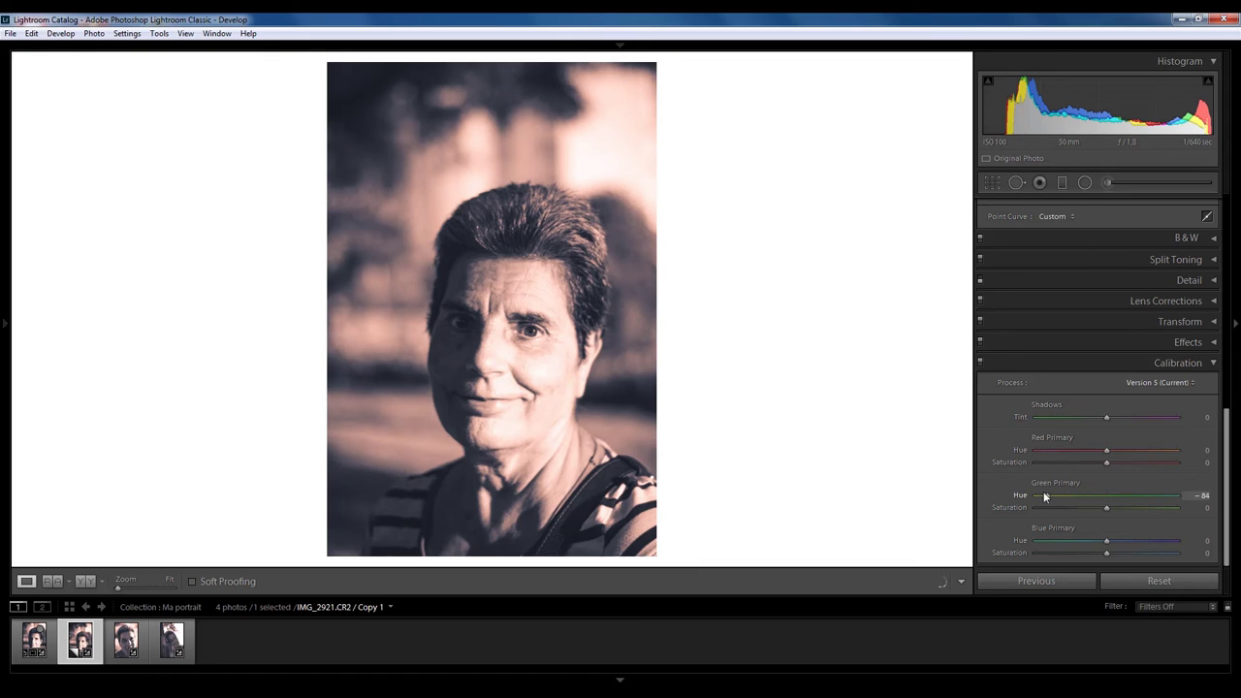
{"action": "mouse_move", "coordinate": [1044, 495]}
{"action": "left_mouse_down"}
{"action": "mouse_move", "coordinate": [983, 494]}
{"action": "mouse_move", "coordinate": [1062, 494]}
{"action": "left_mouse_up"}
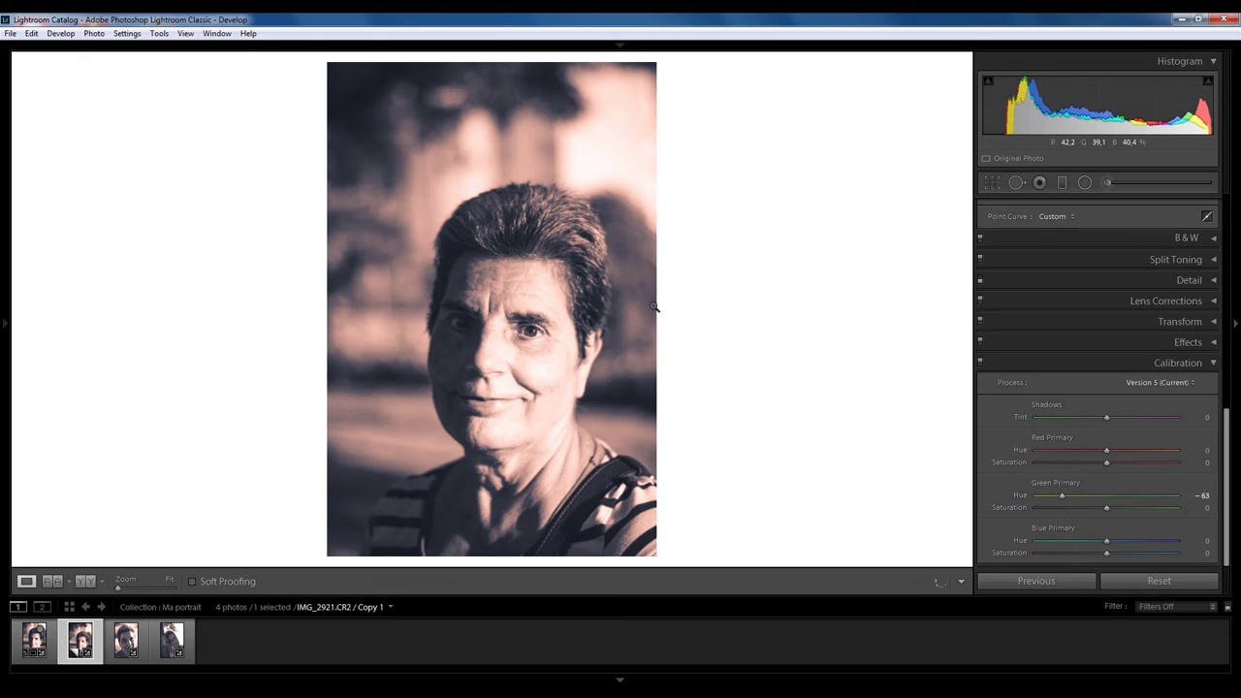
{"action": "left_click", "coordinate": [1109, 507]}
{"action": "left_click_drag", "start_coordinate": [1119, 511], "coordinate": [1136, 543]}
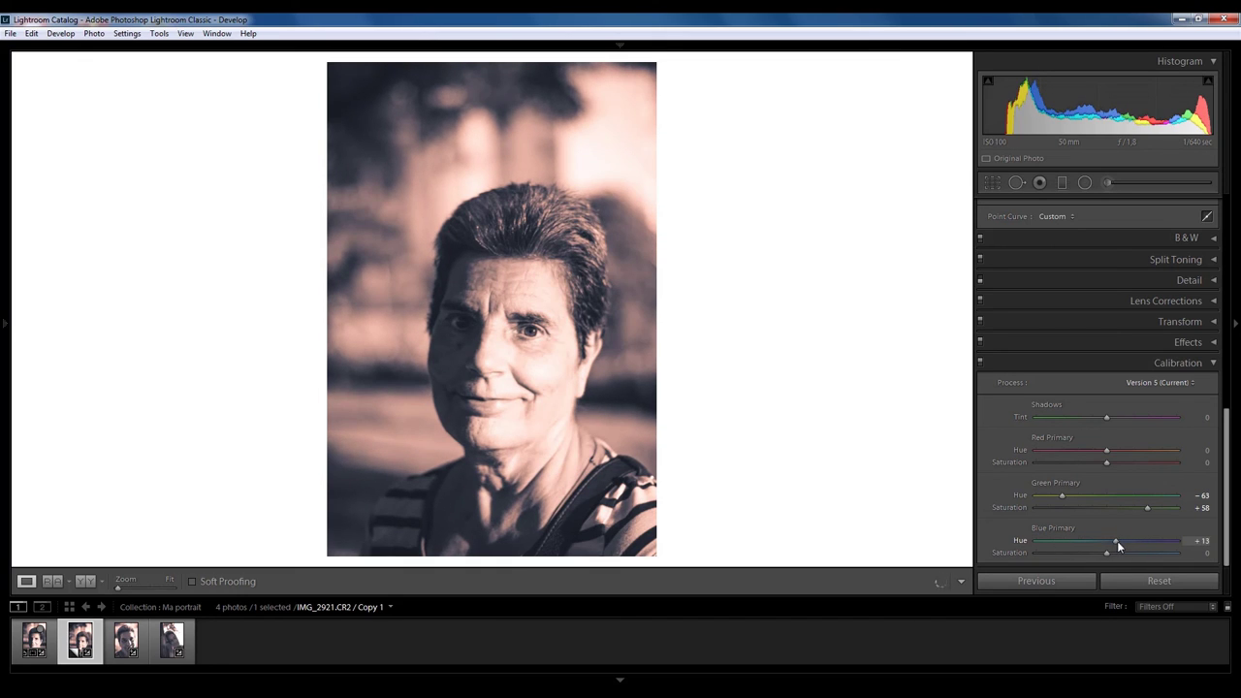
{"action": "left_click_drag", "start_coordinate": [1117, 542], "coordinate": [1134, 553]}
{"action": "left_click_drag", "start_coordinate": [1052, 553], "coordinate": [1055, 552]}
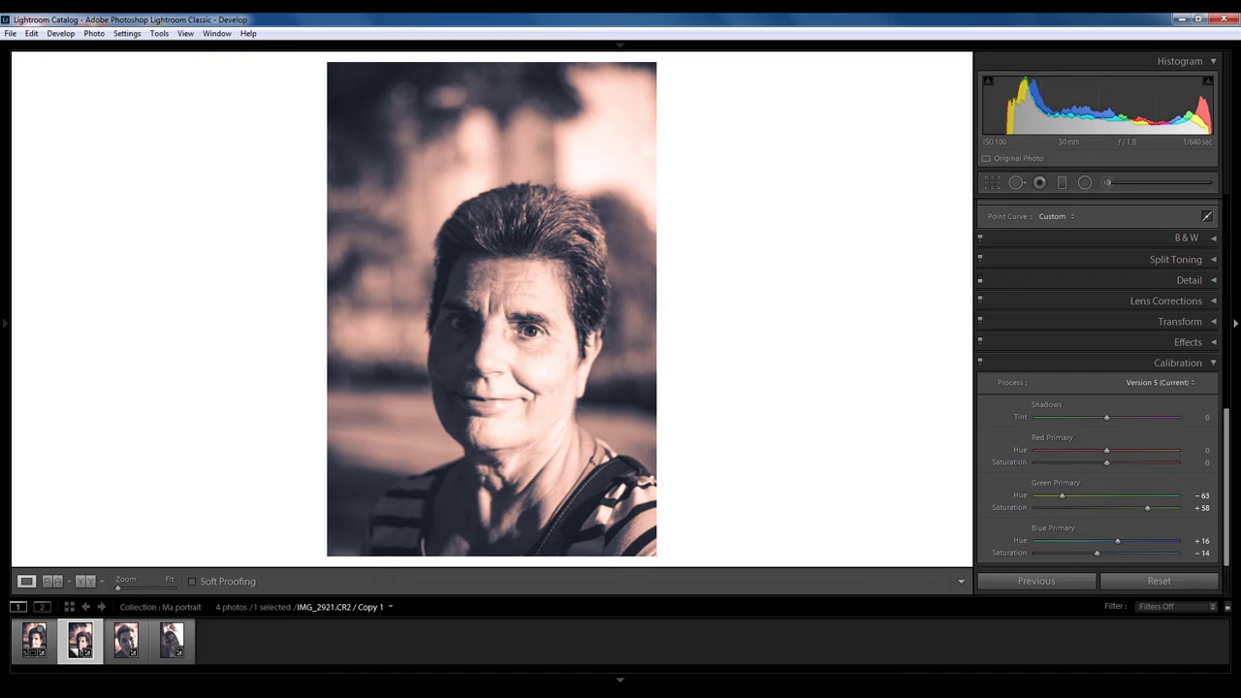
- Set the Red Primary to Hue -25 and Saturation +18, and compare the portrait with calibration off and on
{"action": "mouse_move", "coordinate": [1108, 452]}
{"action": "left_mouse_down"}
{"action": "mouse_move", "coordinate": [1119, 453]}
{"action": "mouse_move", "coordinate": [1049, 452]}
{"action": "mouse_move", "coordinate": [1140, 449]}
{"action": "mouse_move", "coordinate": [1081, 449]}
{"action": "mouse_move", "coordinate": [1122, 460]}
{"action": "left_mouse_up"}
{"action": "left_click", "coordinate": [981, 362]}
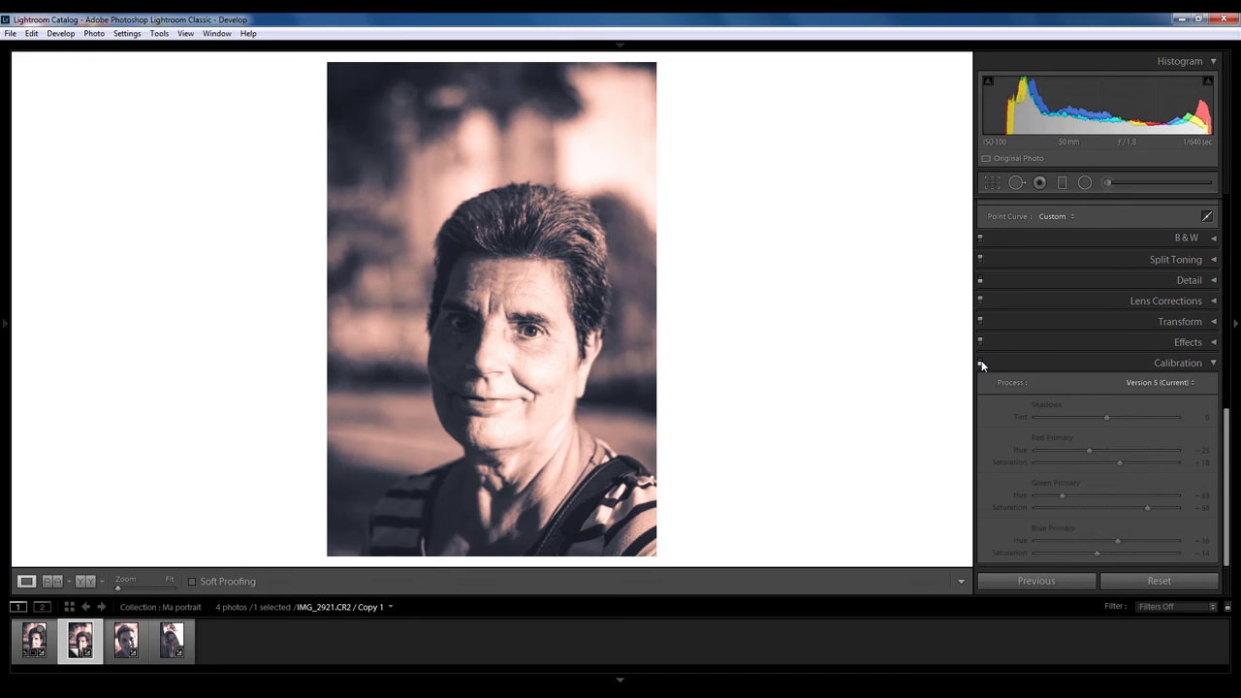
{"action": "left_click", "coordinate": [981, 363]}
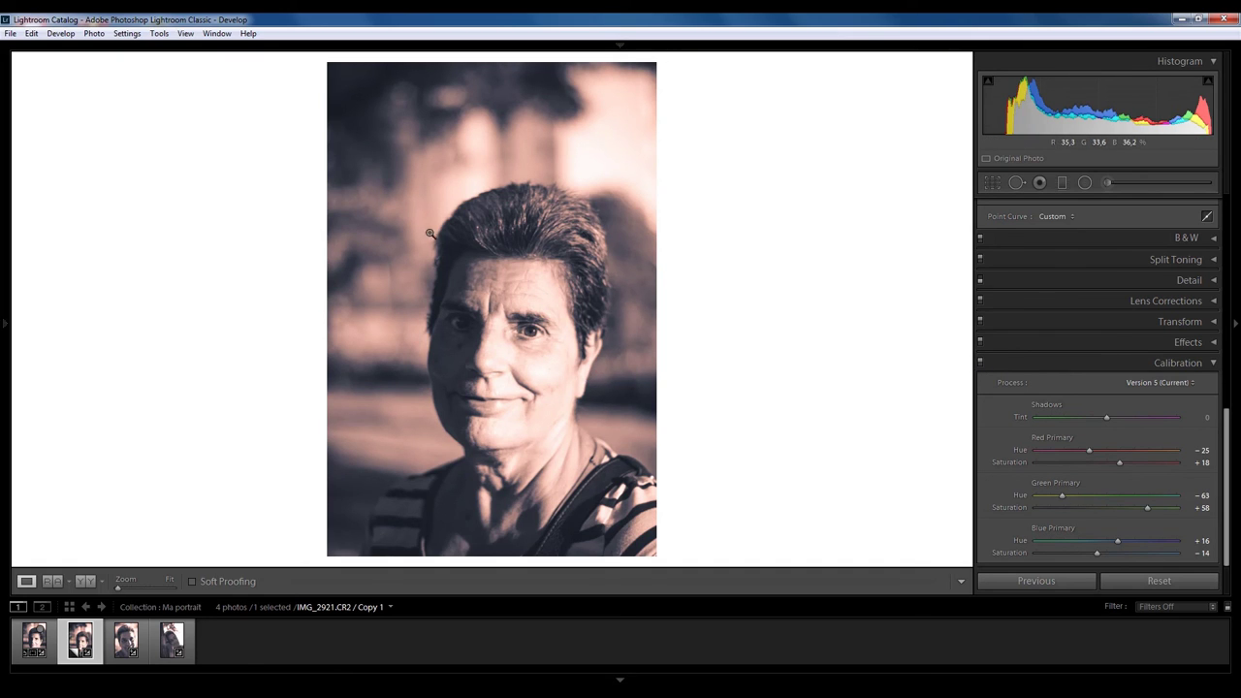
- Try the extremes of the calibration's Shadows Tint and settle on +68
{"action": "left_click_drag", "start_coordinate": [1107, 419], "coordinate": [1177, 417]}
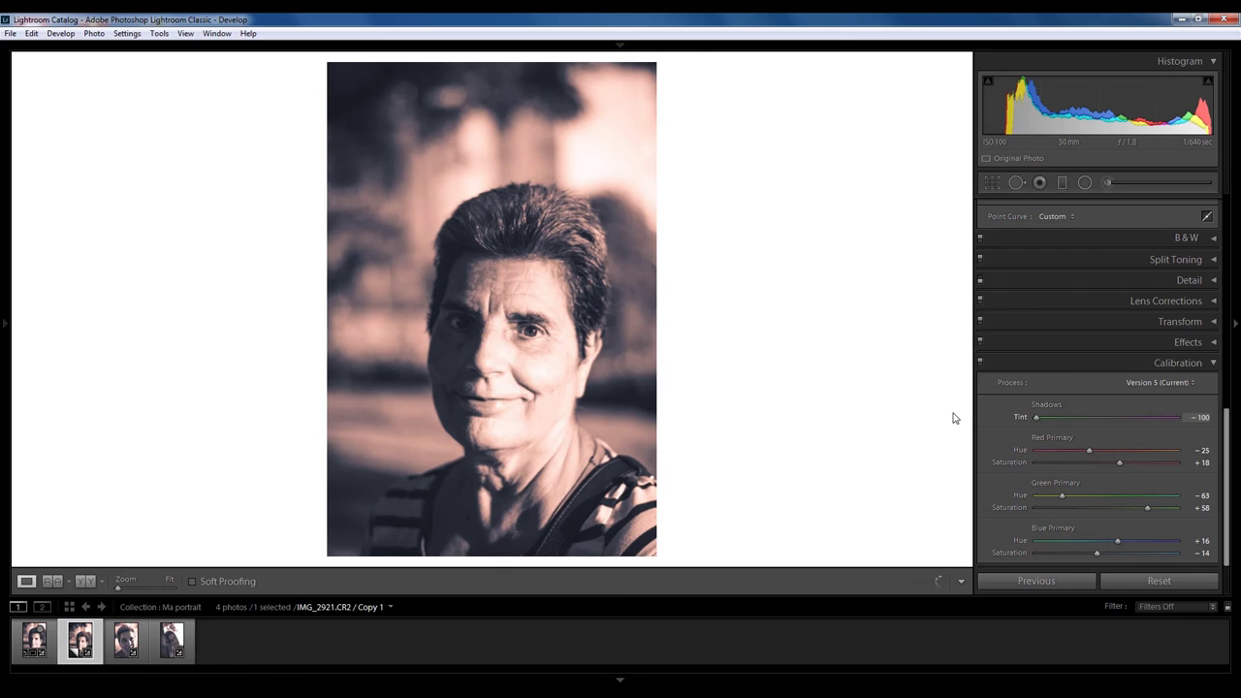
{"action": "left_click_drag", "start_coordinate": [1059, 417], "coordinate": [1146, 419]}
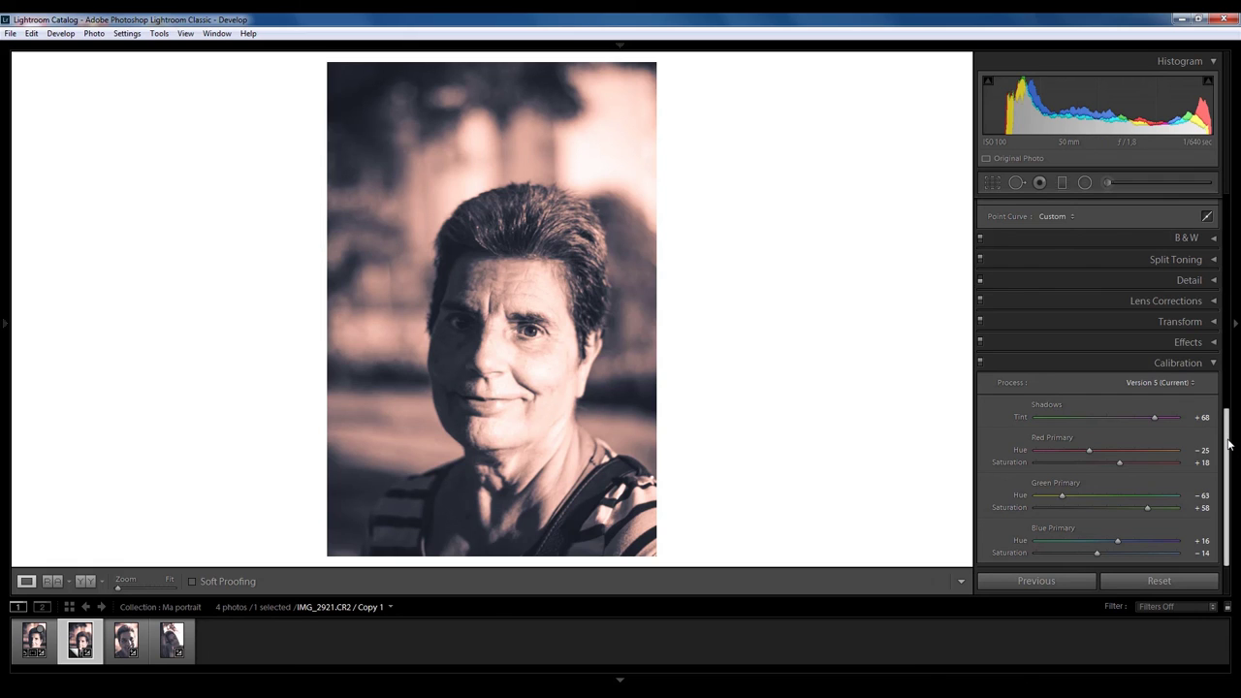
{"action": "left_click", "coordinate": [1215, 367]}
- Paint the iris on the brighter side of the face with the Adjustment Brush using the Iris Enhance effect at size 12
{"action": "left_click", "coordinate": [543, 333]}
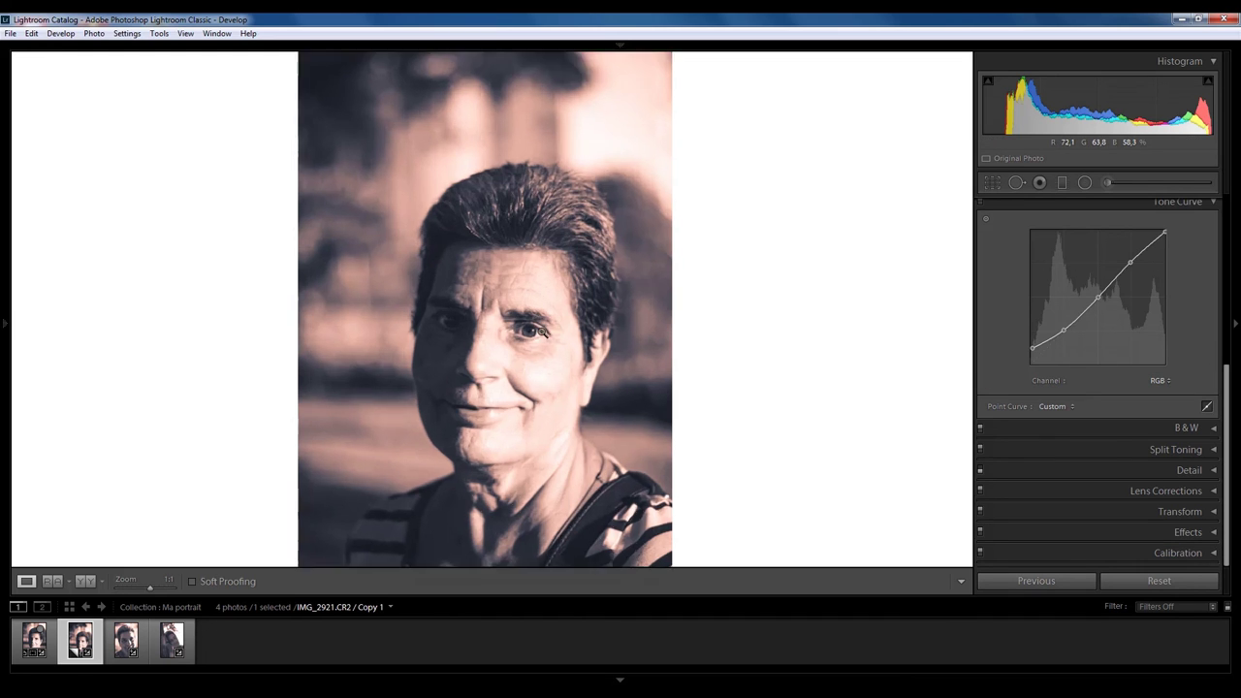
{"action": "left_click", "coordinate": [1115, 183]}
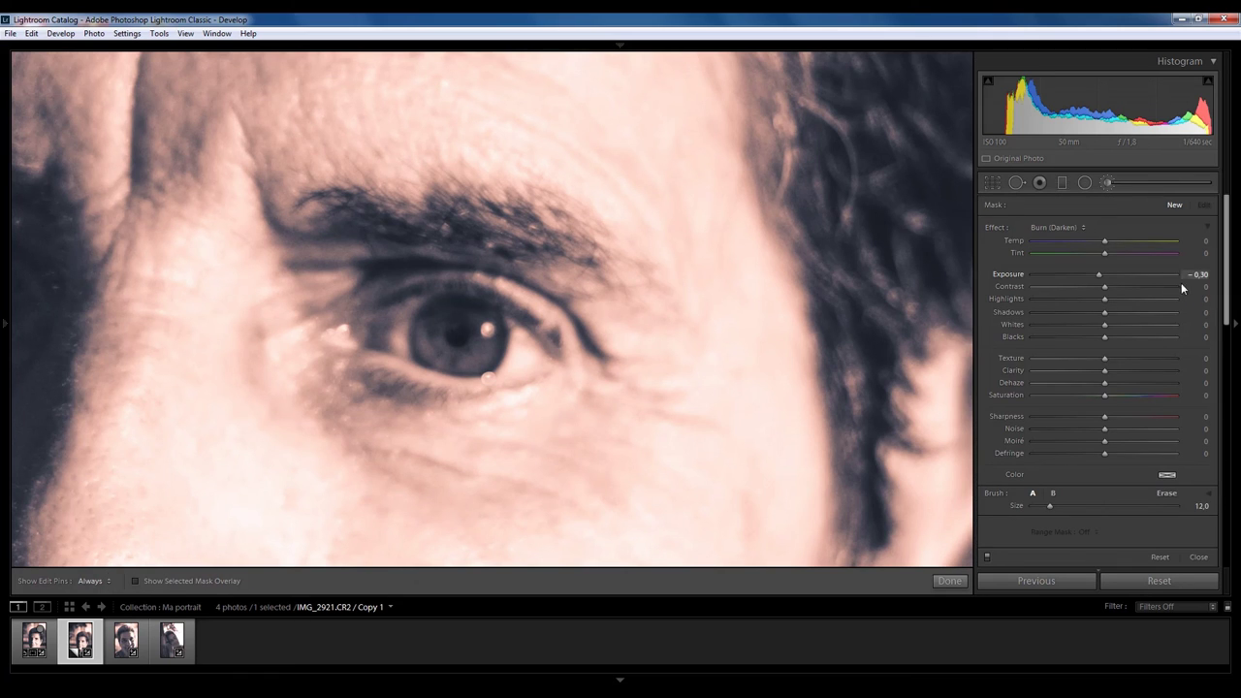
{"action": "left_click", "coordinate": [1075, 226]}
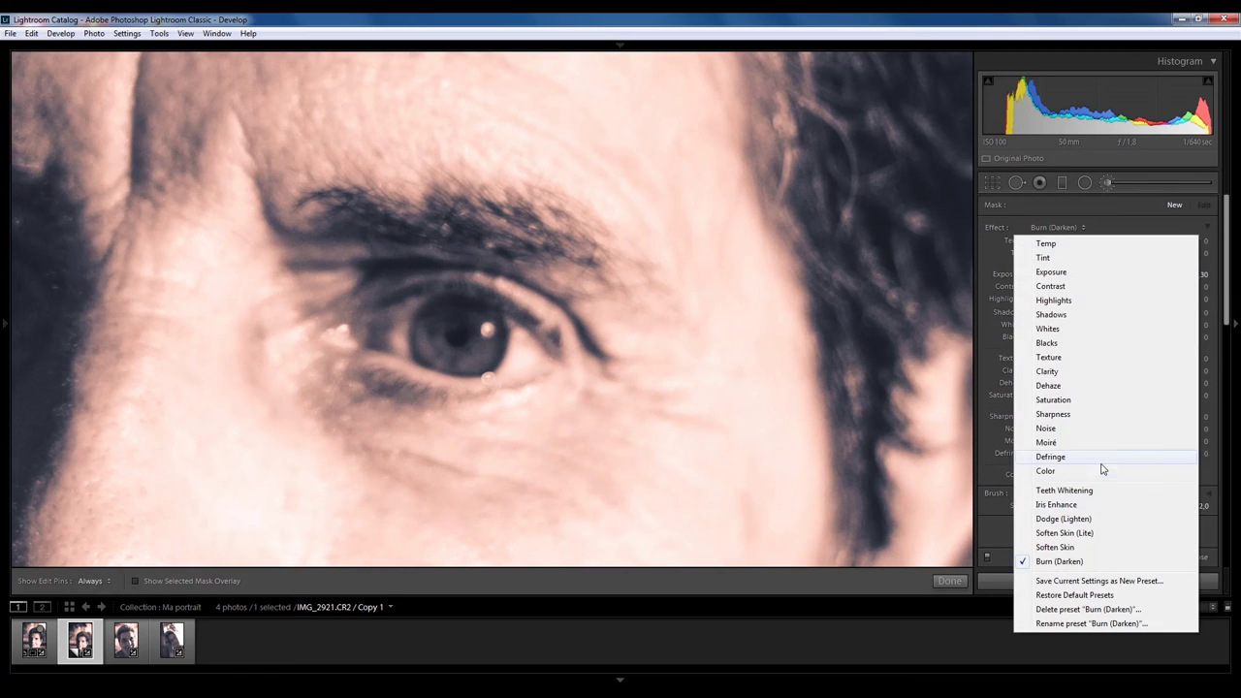
{"action": "left_click", "coordinate": [1093, 505]}
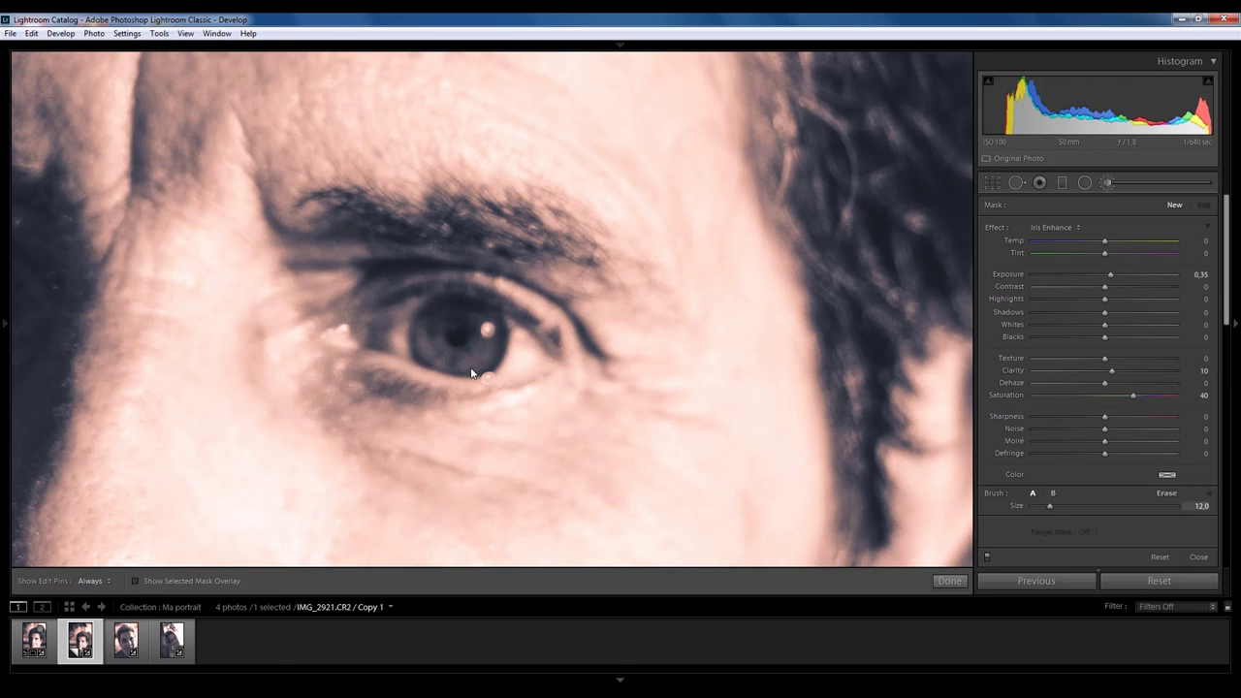
{"action": "mouse_move", "coordinate": [458, 355]}
{"action": "left_mouse_down"}
{"action": "mouse_move", "coordinate": [484, 331]}
{"action": "mouse_move", "coordinate": [478, 318]}
{"action": "mouse_move", "coordinate": [489, 329]}
{"action": "mouse_move", "coordinate": [460, 350]}
{"action": "mouse_move", "coordinate": [425, 333]}
{"action": "mouse_move", "coordinate": [424, 352]}
{"action": "mouse_move", "coordinate": [435, 328]}
{"action": "mouse_move", "coordinate": [494, 352]}
{"action": "mouse_move", "coordinate": [492, 317]}
{"action": "mouse_move", "coordinate": [431, 337]}
{"action": "left_mouse_up"}
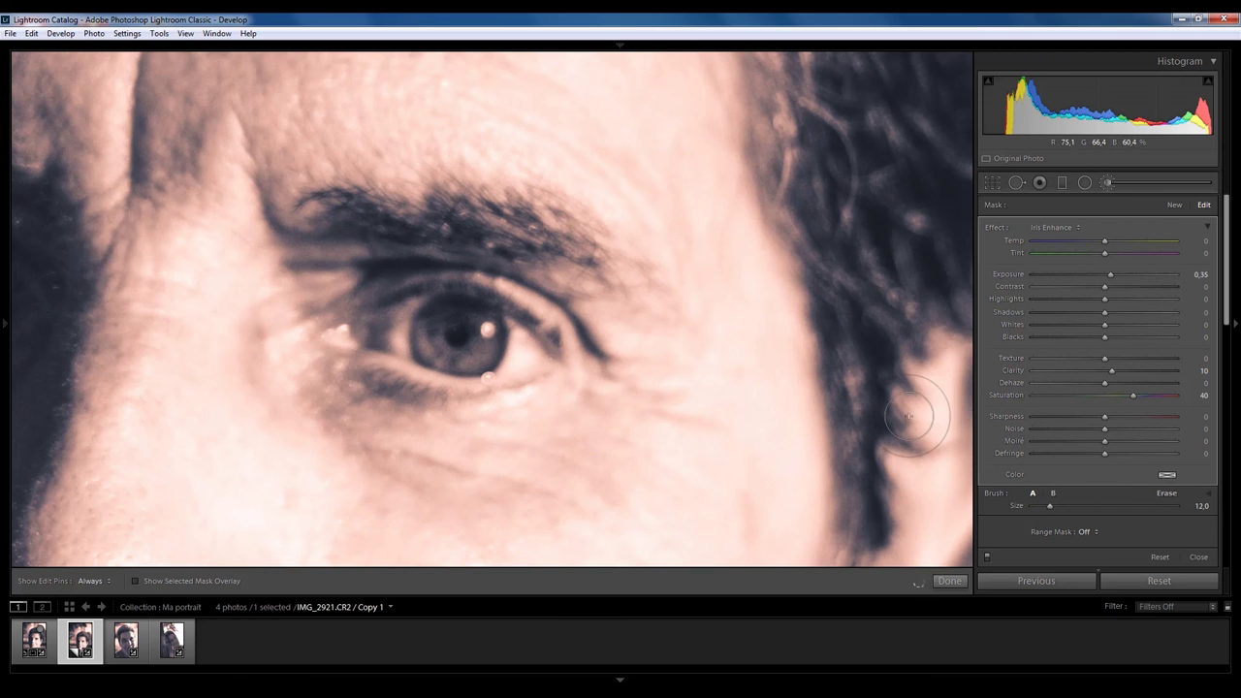
{"action": "left_click", "coordinate": [947, 581]}
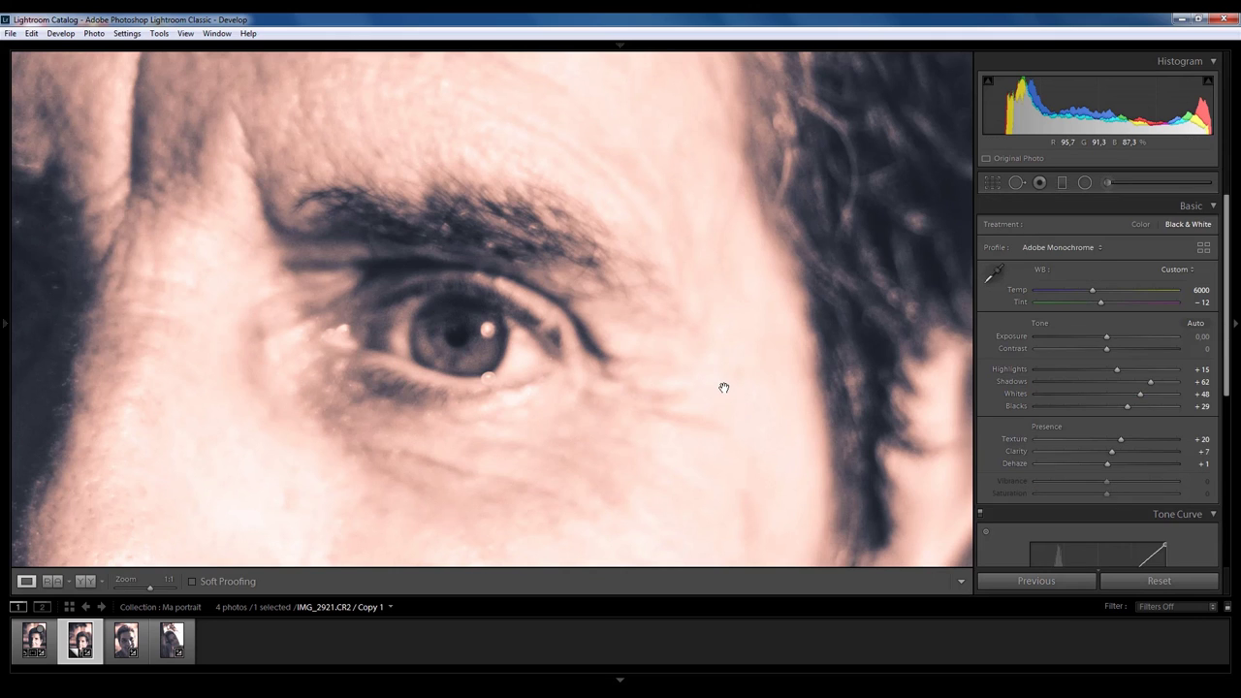
{"action": "left_click", "coordinate": [720, 385]}
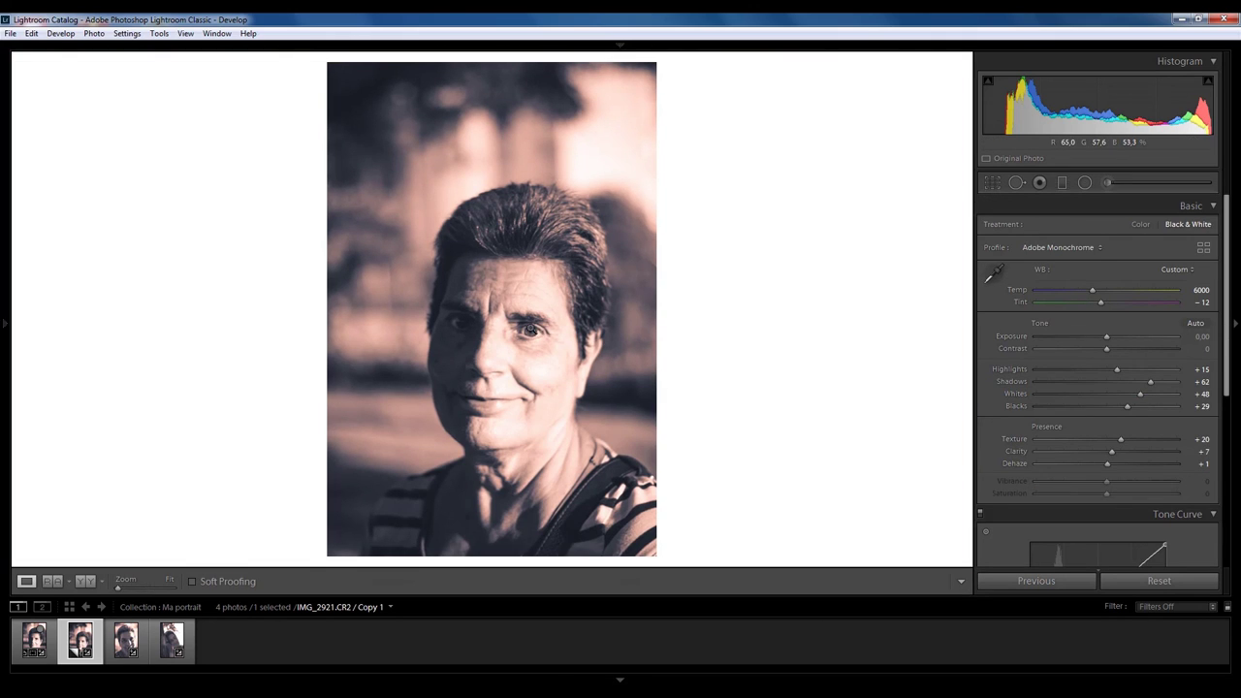